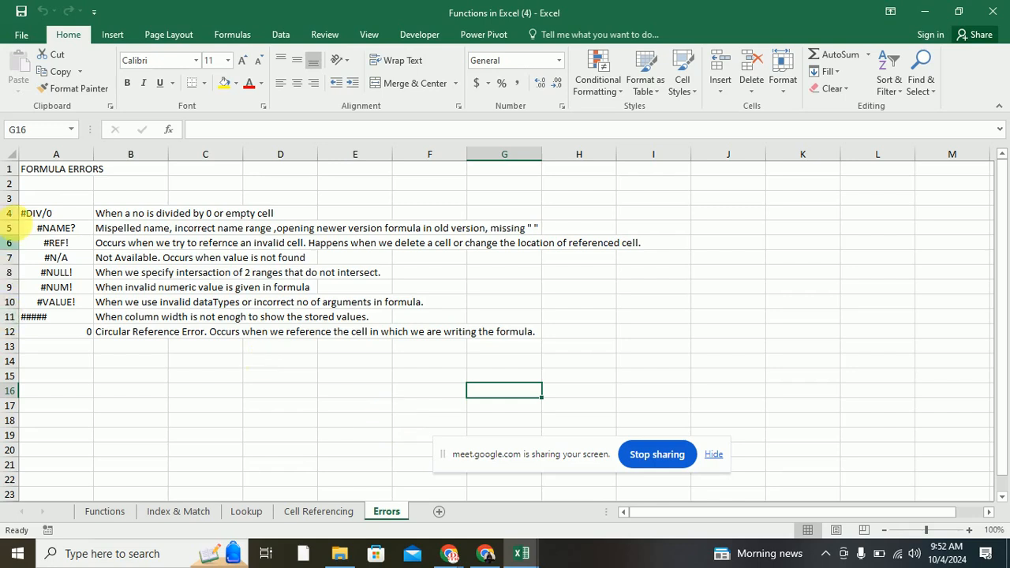
Step: Inspect the #DIV/0 entry in cell A4
{"action": "left_click", "coordinate": [44, 218]}
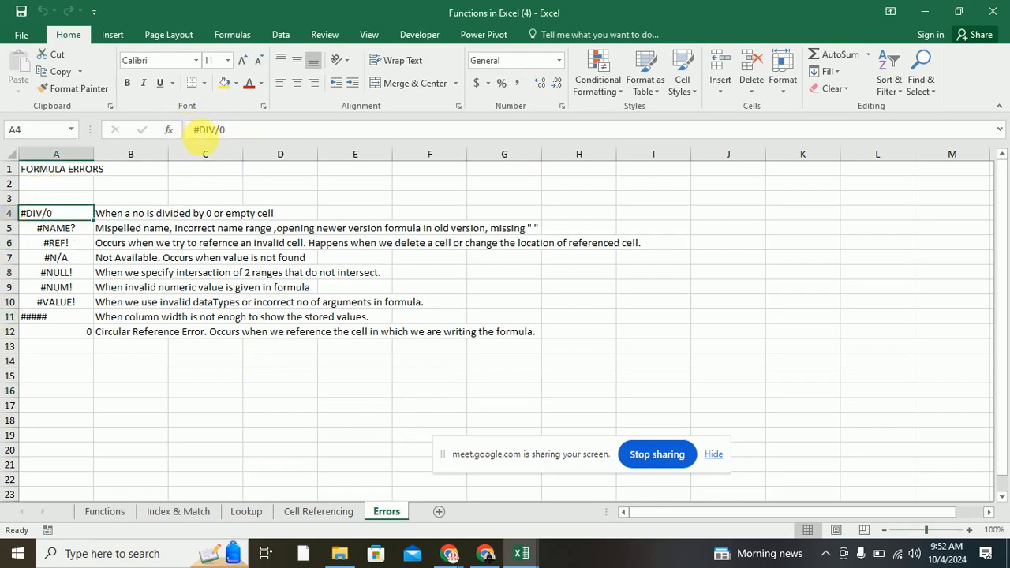
{"action": "left_click", "coordinate": [207, 130]}
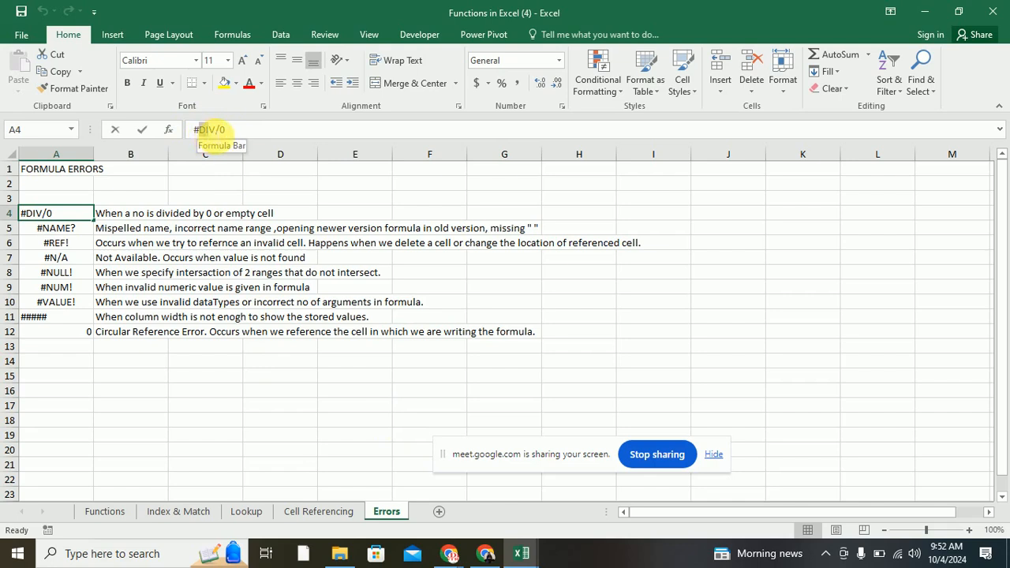
{"action": "double_click", "coordinate": [207, 130]}
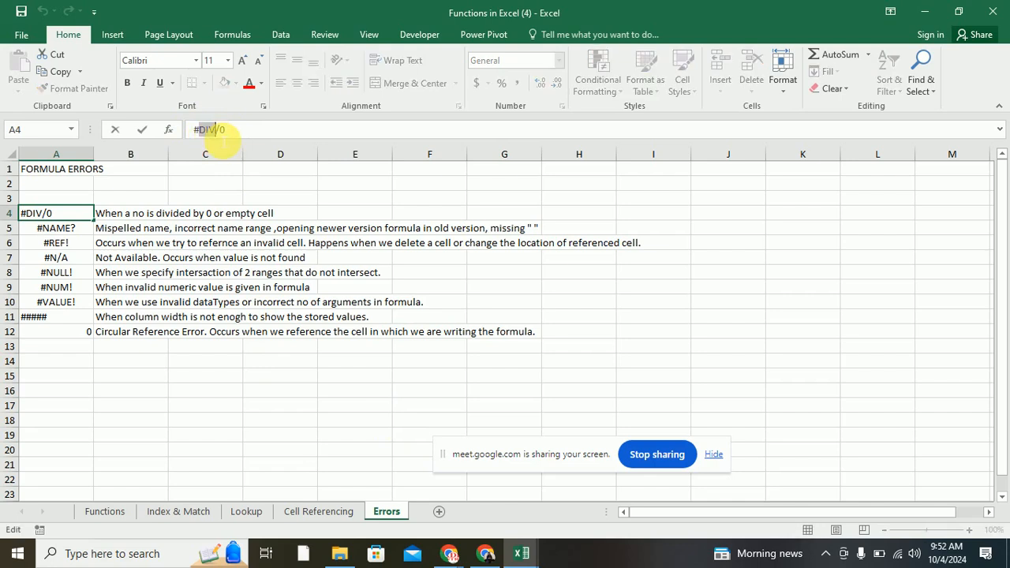
Step: Enter 23 in cell I9 as the number to divide
{"action": "left_click", "coordinate": [677, 291]}
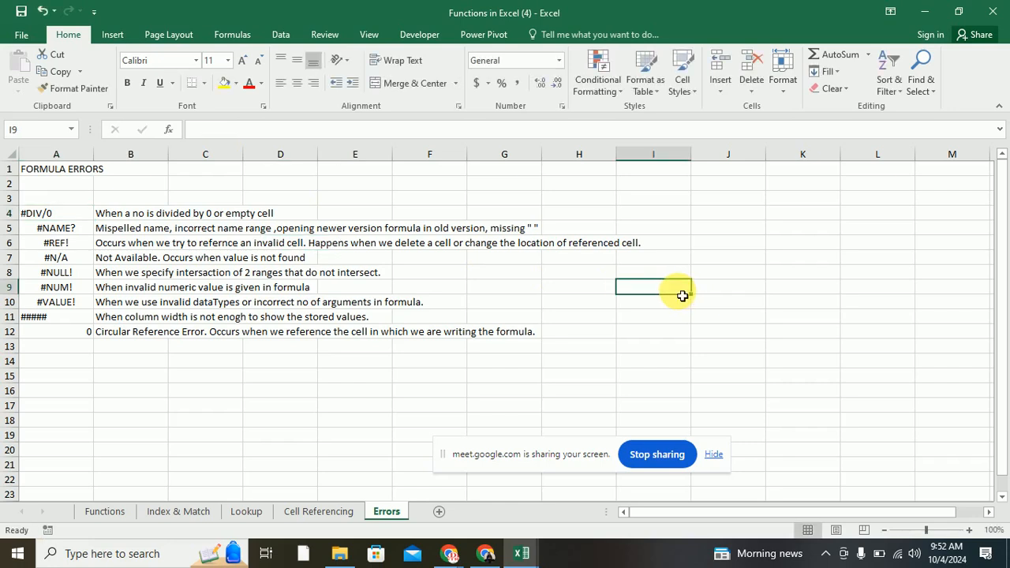
{"action": "type", "text": "23"}
{"action": "left_click", "coordinate": [735, 289]}
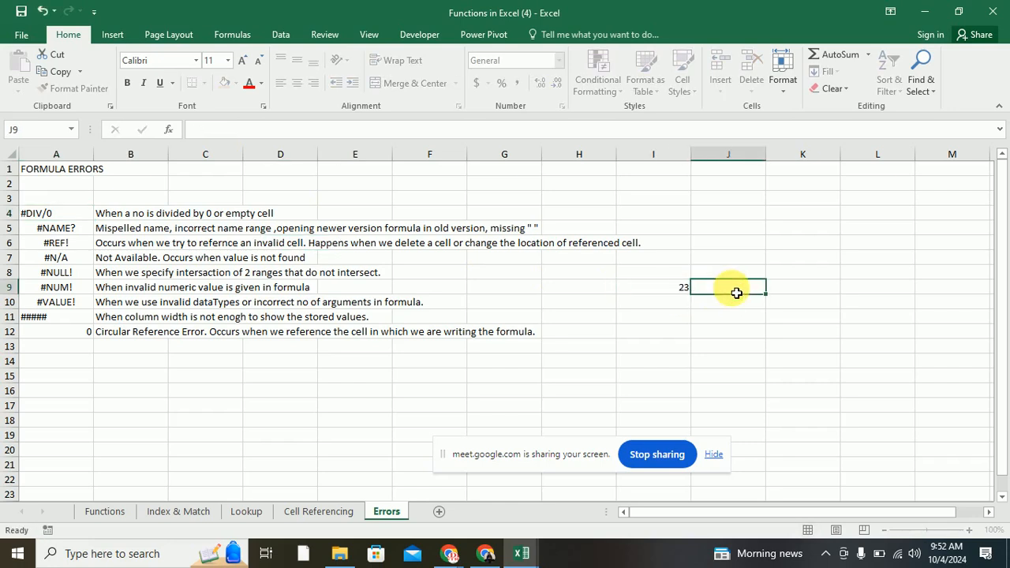
Step: Enter the formula =I9/J9 in cell K9, dividing by the empty cell J9
{"action": "left_click", "coordinate": [802, 290]}
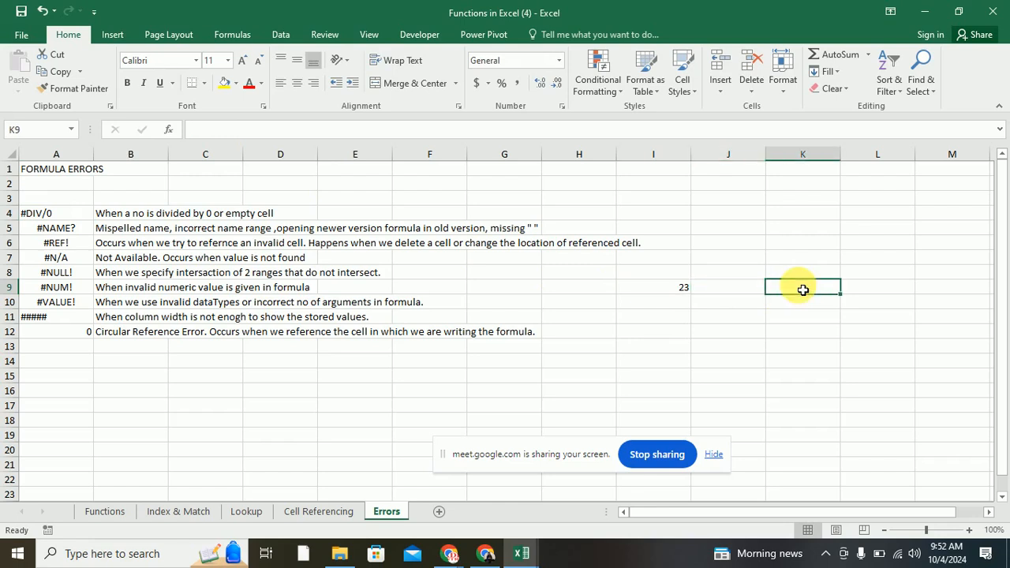
{"action": "type", "text": "="}
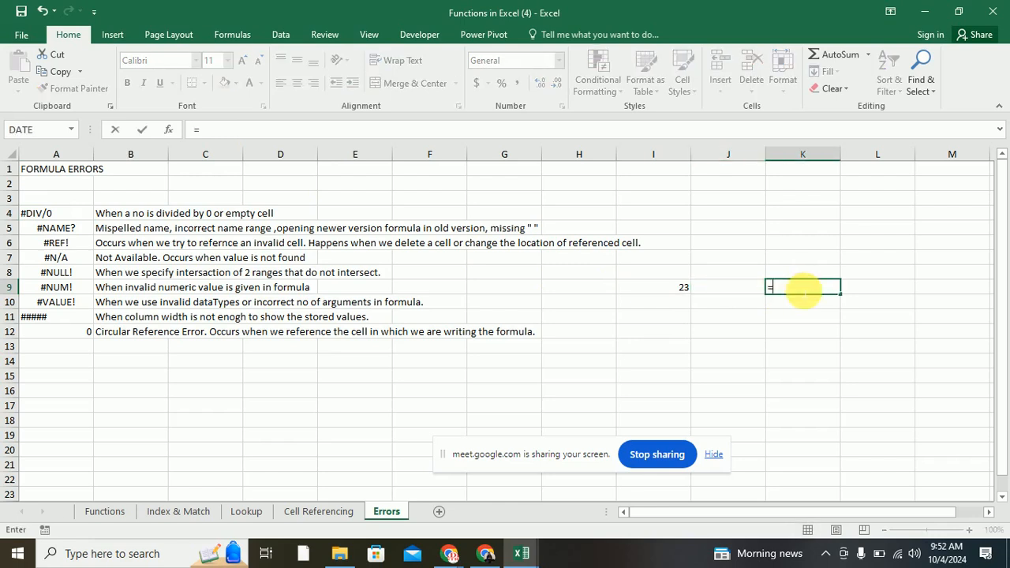
{"action": "left_click", "coordinate": [658, 293]}
{"action": "type", "text": "/"}
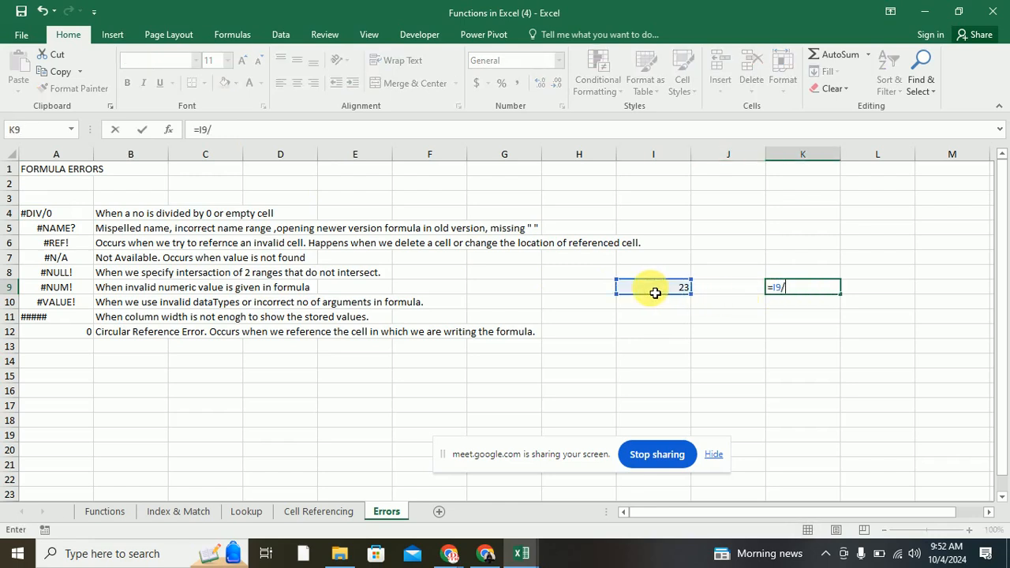
{"action": "left_click", "coordinate": [718, 287]}
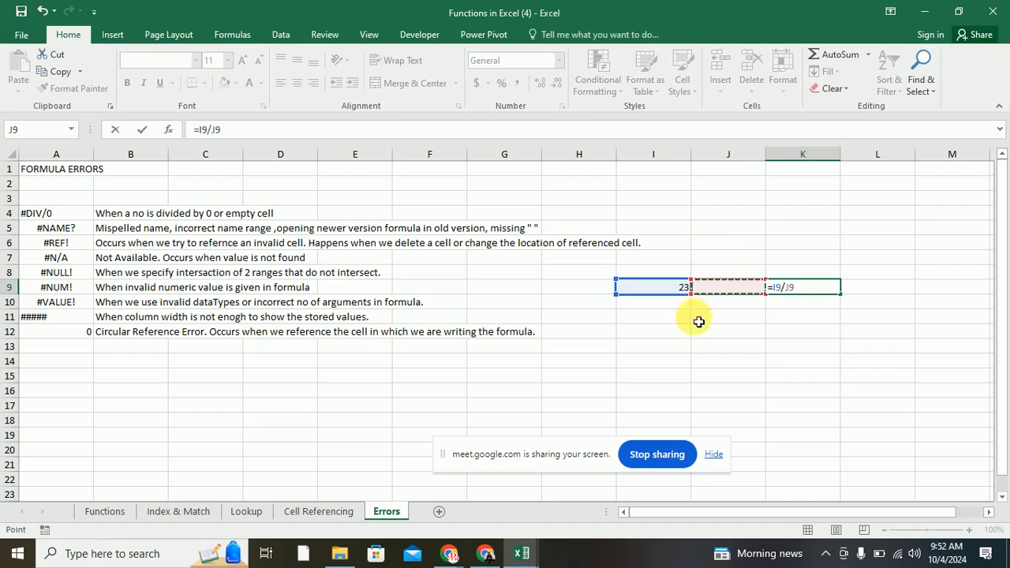
{"action": "key", "text": "Return"}
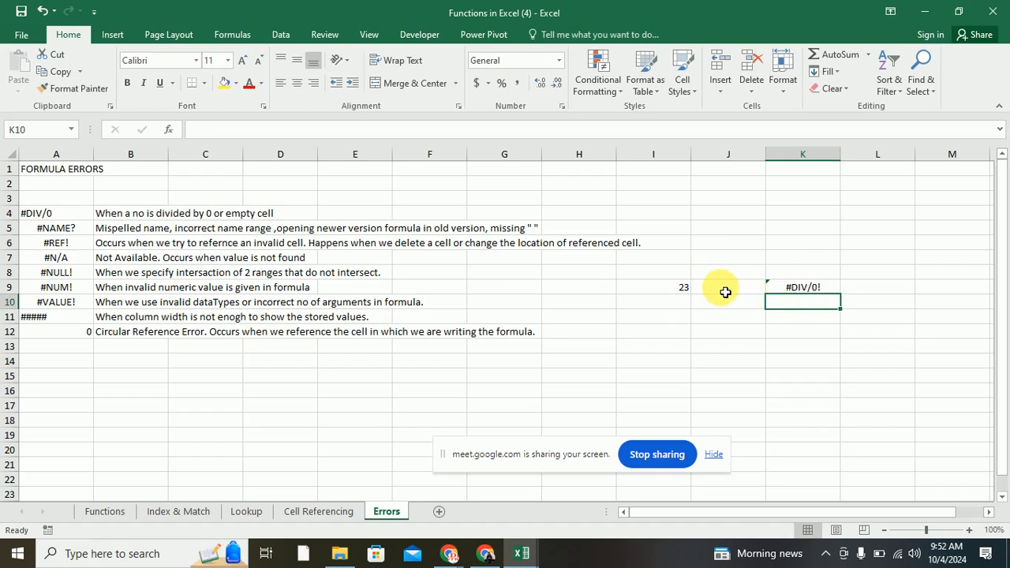
Step: Enter 0 in cell J9 as the divisor
{"action": "left_click", "coordinate": [725, 288]}
{"action": "type", "text": "0"}
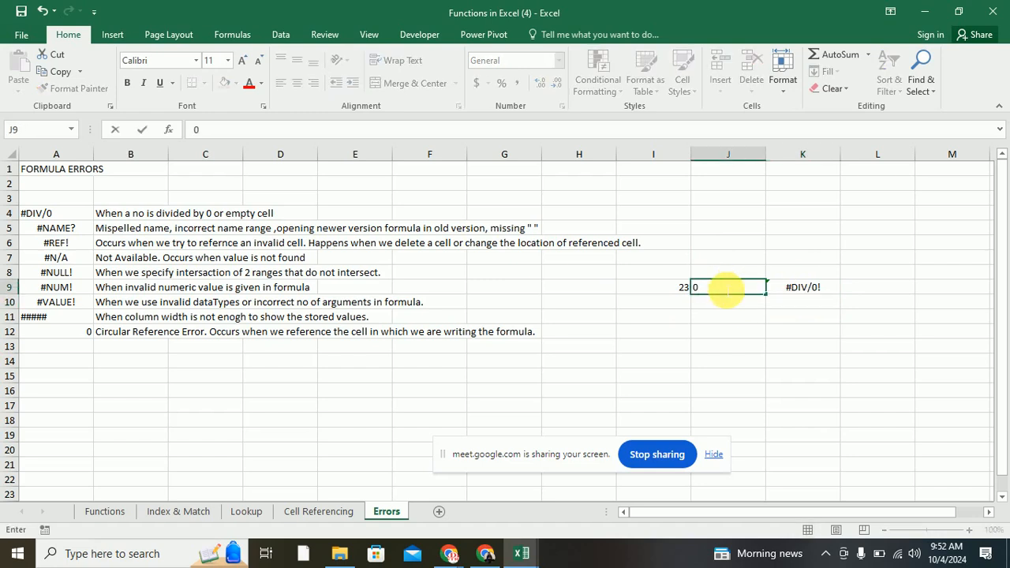
{"action": "key", "text": "Return"}
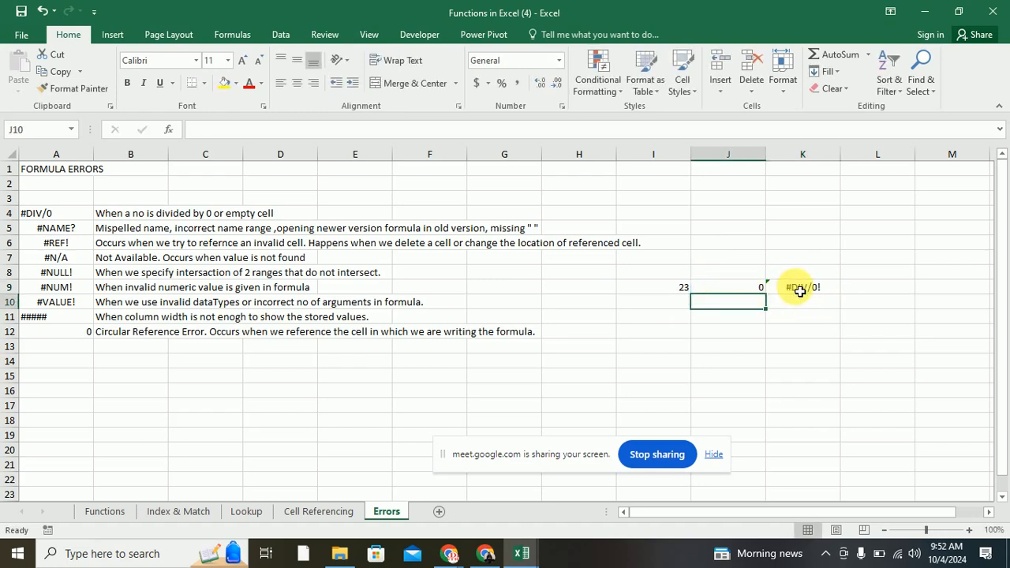
Step: Change the divisor in J9 to 2 and check the formula cell K9
{"action": "left_click", "coordinate": [737, 288]}
{"action": "type", "text": "2"}
{"action": "key", "text": "Return"}
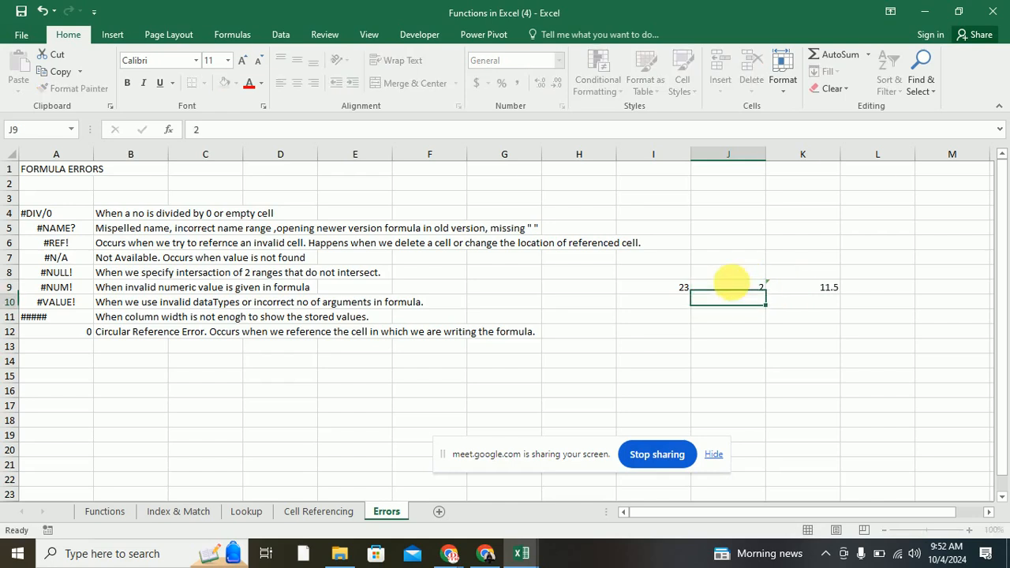
{"action": "left_click", "coordinate": [821, 289]}
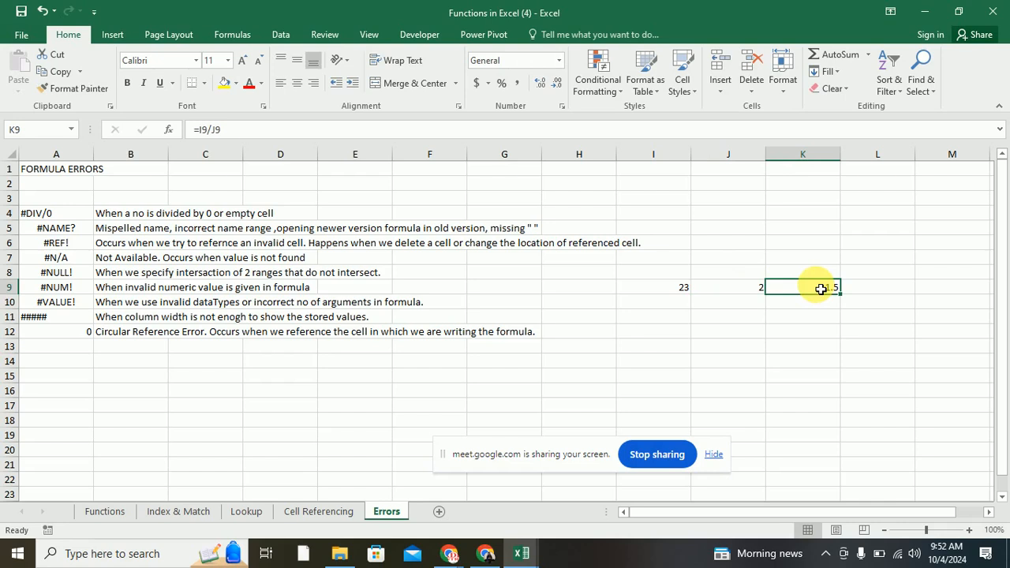
Step: Clear the divisor from cell J9 and select the range I9:K9
{"action": "left_click", "coordinate": [747, 293]}
{"action": "key", "text": "Delete"}
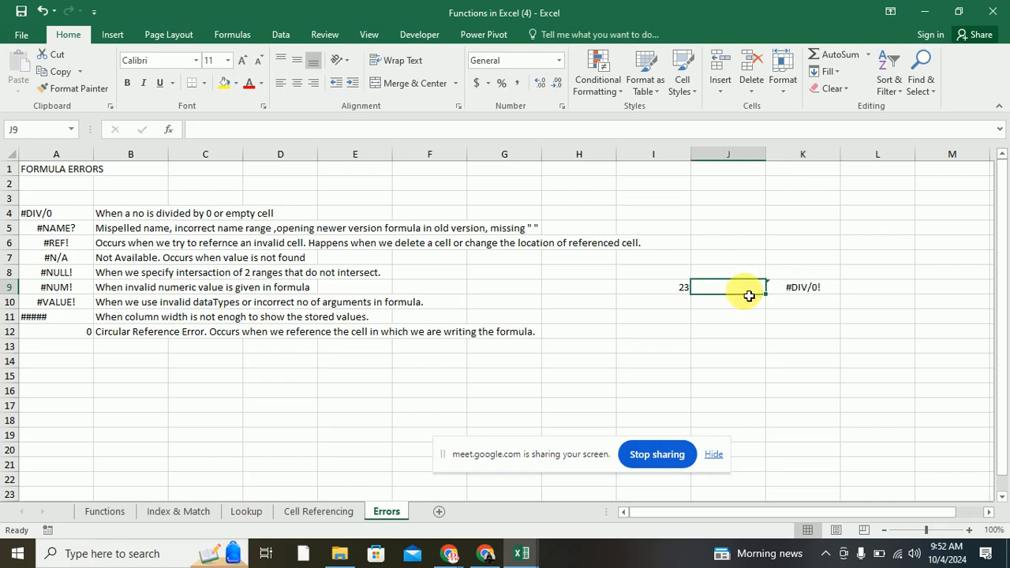
{"action": "left_click", "coordinate": [749, 295]}
{"action": "left_click_drag", "start_coordinate": [676, 287], "coordinate": [799, 290]}
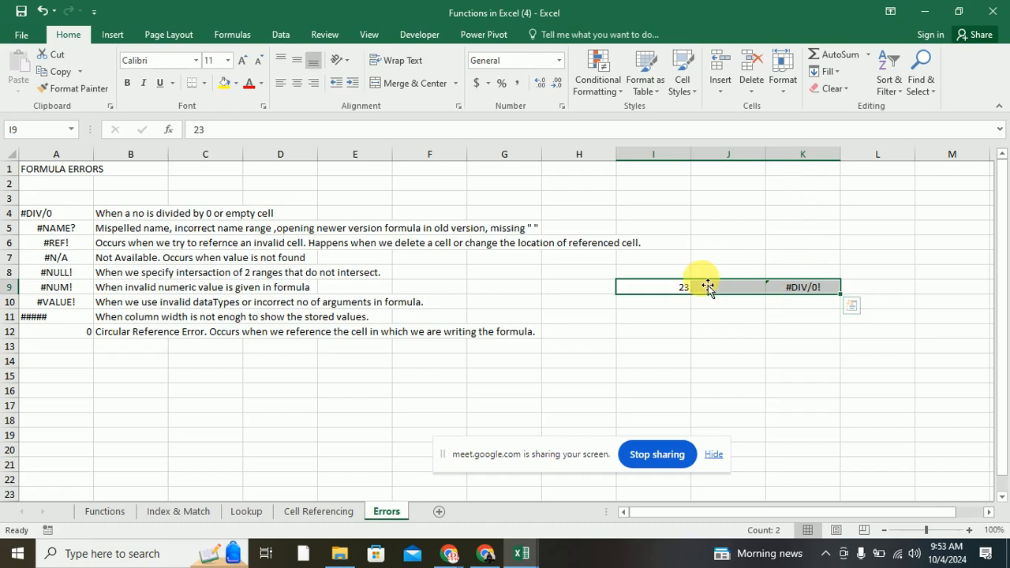
Step: Enter 2 in the empty divisor cell J9 to recalculate the division
{"action": "left_click", "coordinate": [711, 292]}
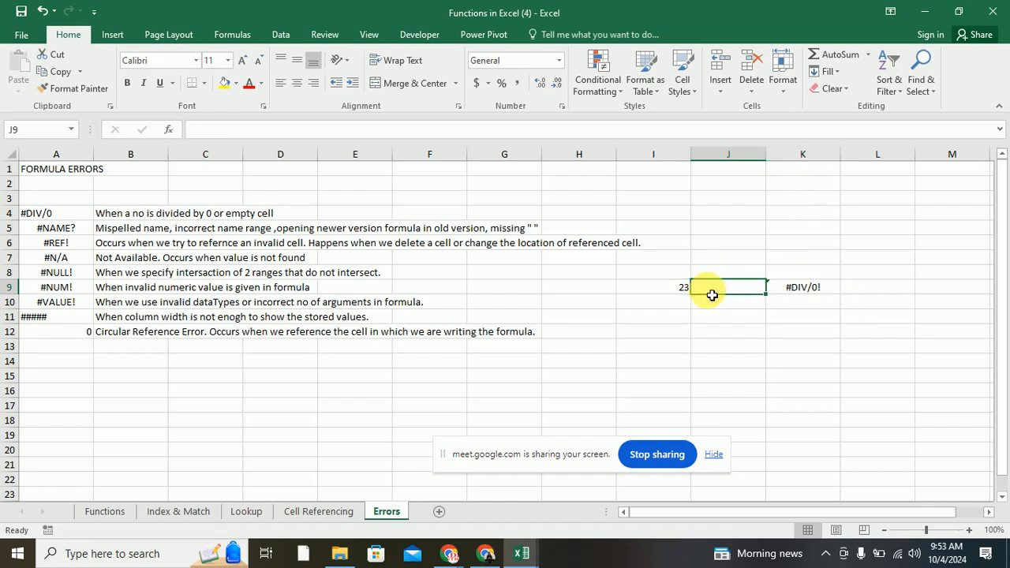
{"action": "type", "text": "2"}
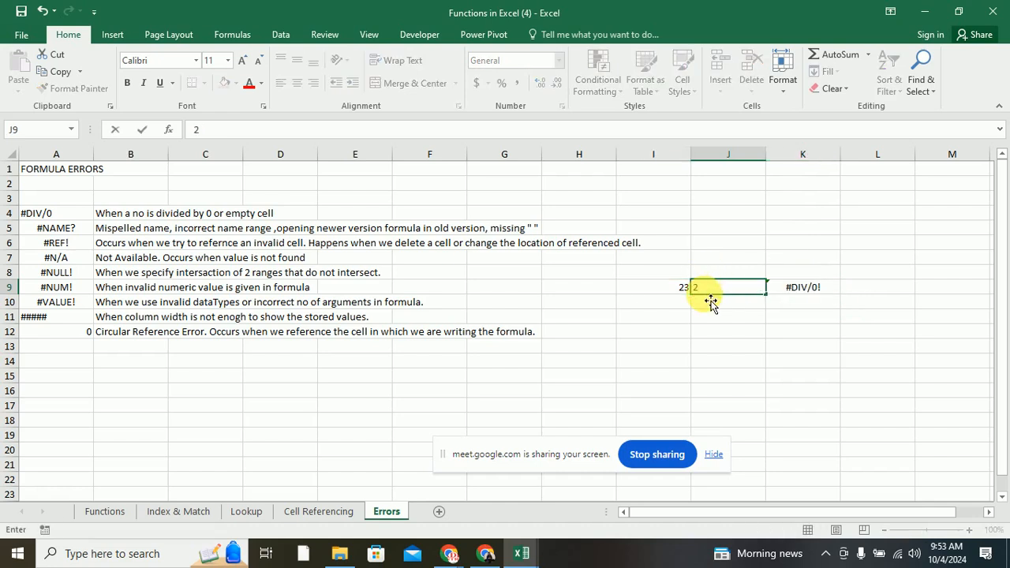
{"action": "key", "text": "Return"}
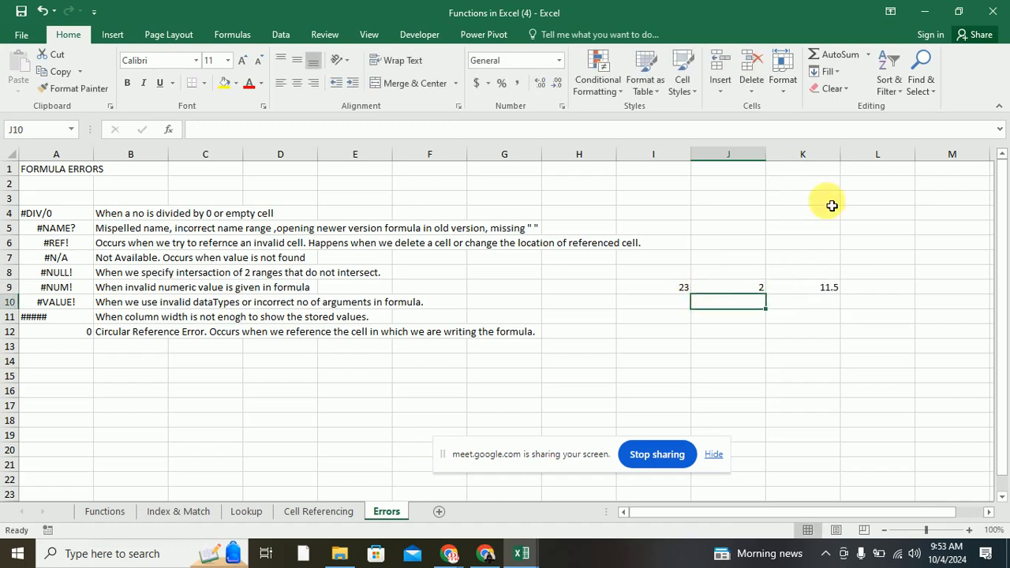
Step: Delete the 2 from J9 again and select the division example in I9:K9
{"action": "left_click", "coordinate": [723, 289]}
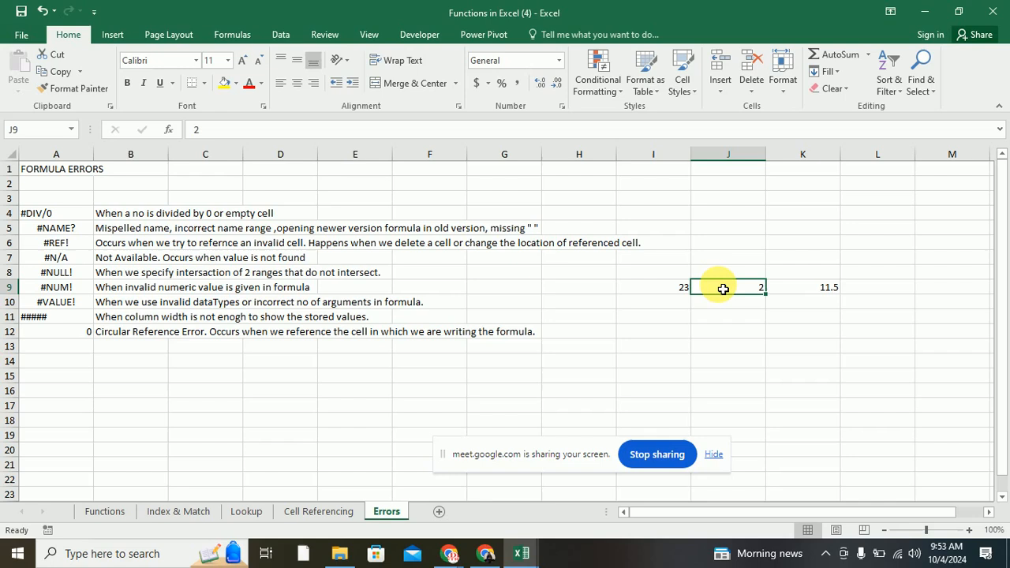
{"action": "key", "text": "Delete"}
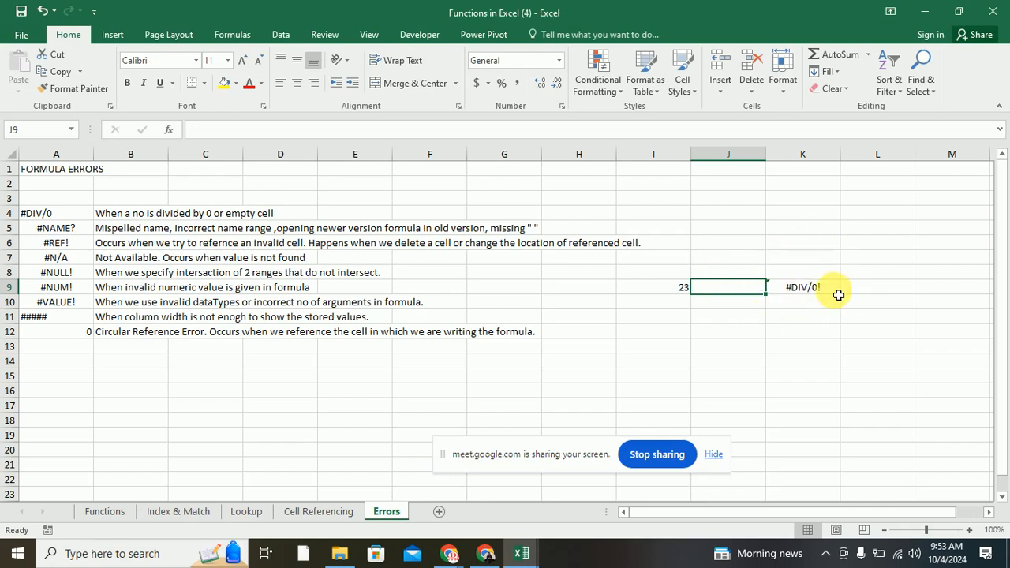
{"action": "left_click_drag", "start_coordinate": [649, 288], "coordinate": [818, 288]}
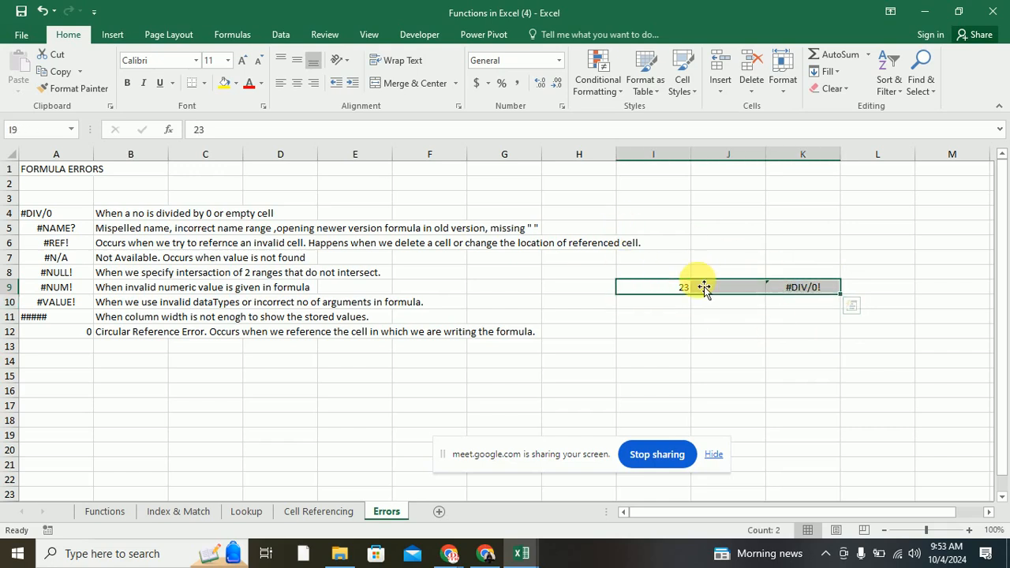
Step: Check the workbook calculation setting in the Formulas section of Excel Options, leaving the options without changes
{"action": "left_click", "coordinate": [21, 35]}
{"action": "left_click", "coordinate": [33, 396]}
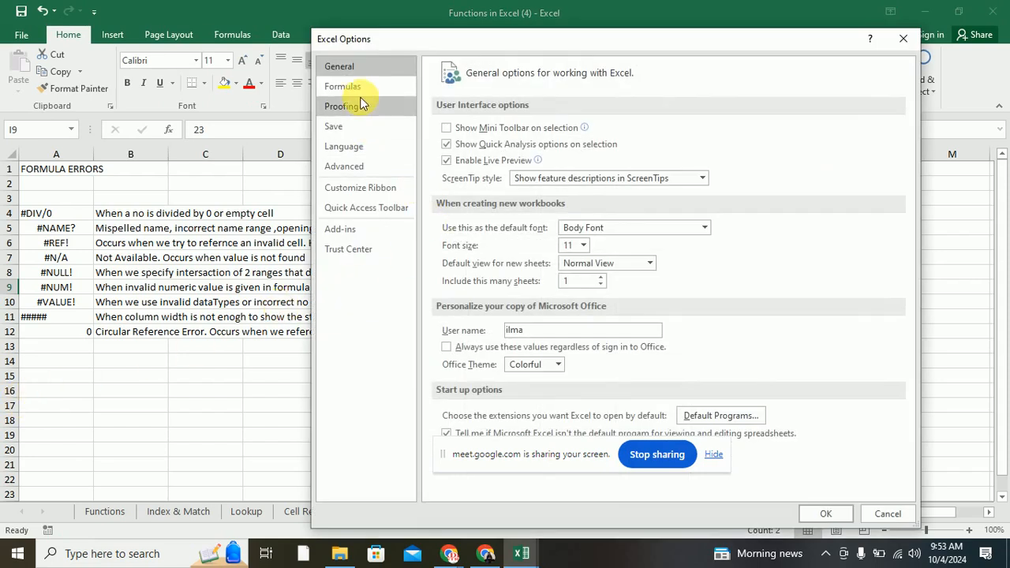
{"action": "left_click", "coordinate": [359, 88]}
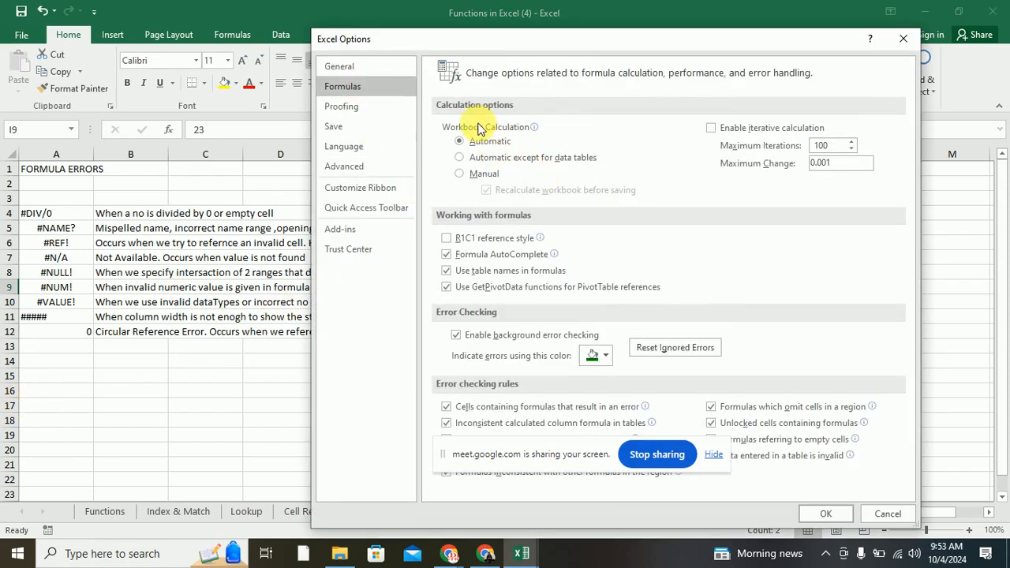
{"action": "mouse_move", "coordinate": [462, 140]}
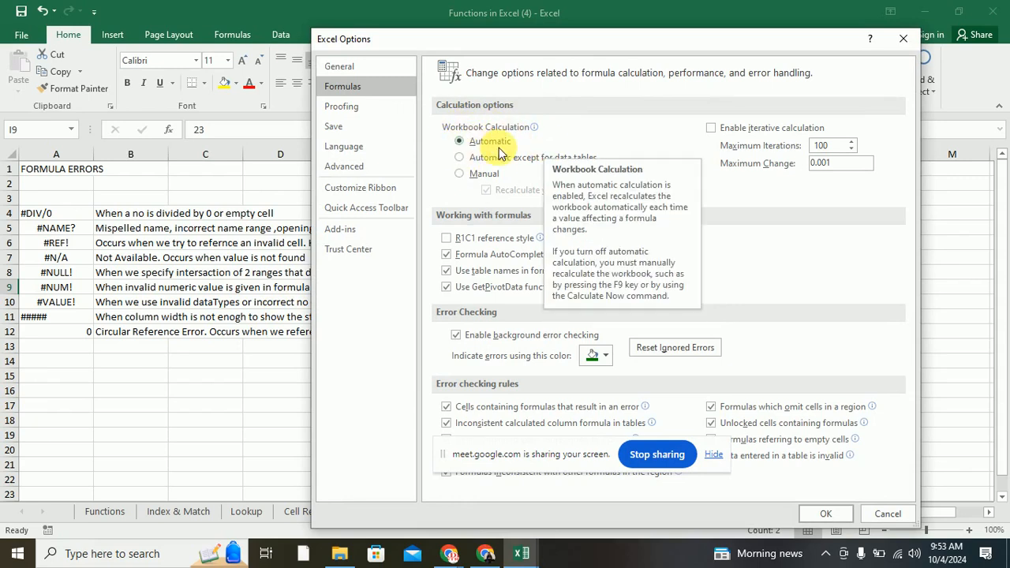
{"action": "left_click", "coordinate": [897, 41]}
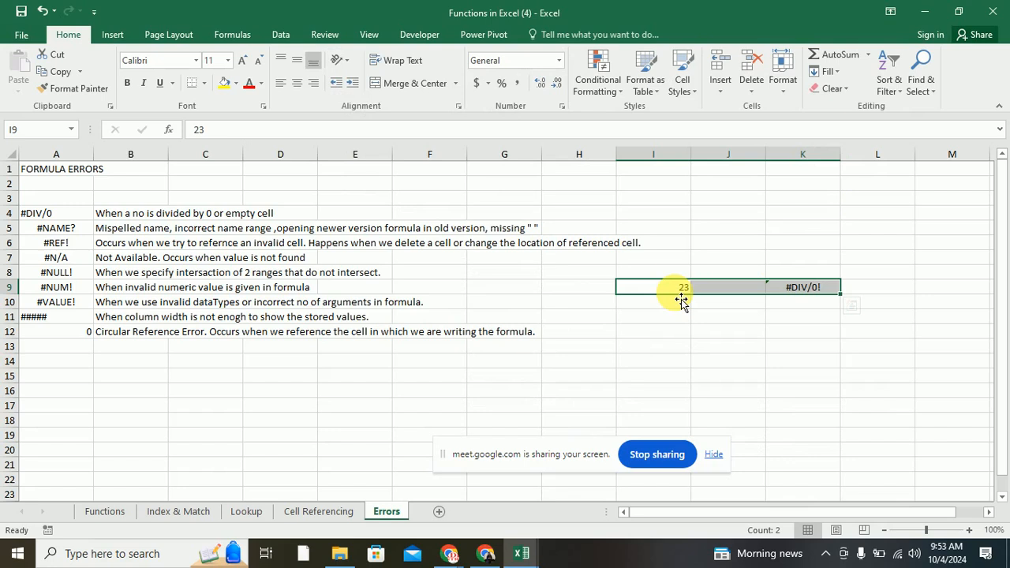
Step: Enter the misspelled function formula =aveg(I9,I9) in cell I11 as a #NAME? example, and review that cell
{"action": "left_click", "coordinate": [49, 232]}
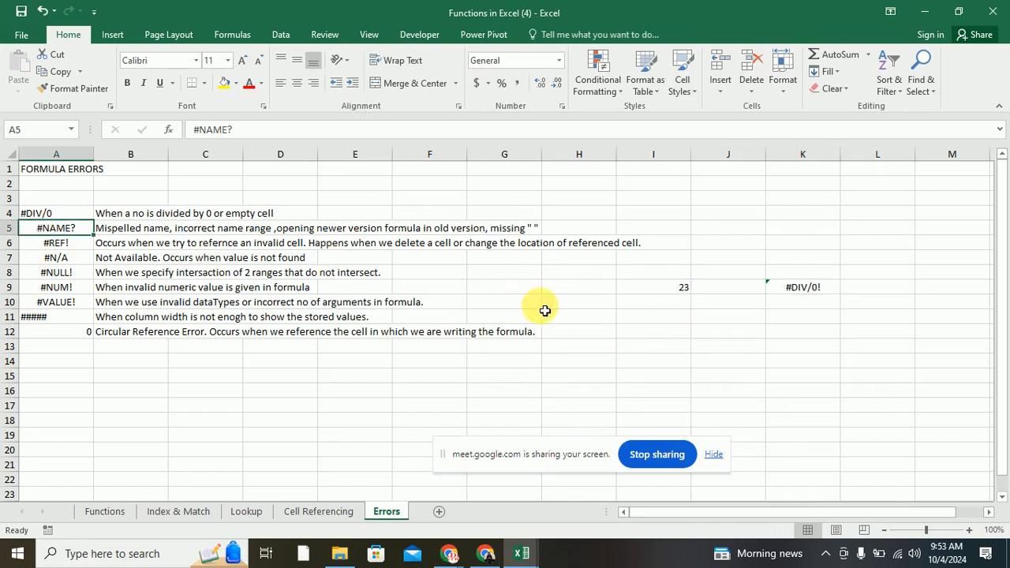
{"action": "left_click", "coordinate": [656, 319]}
{"action": "type", "text": "="}
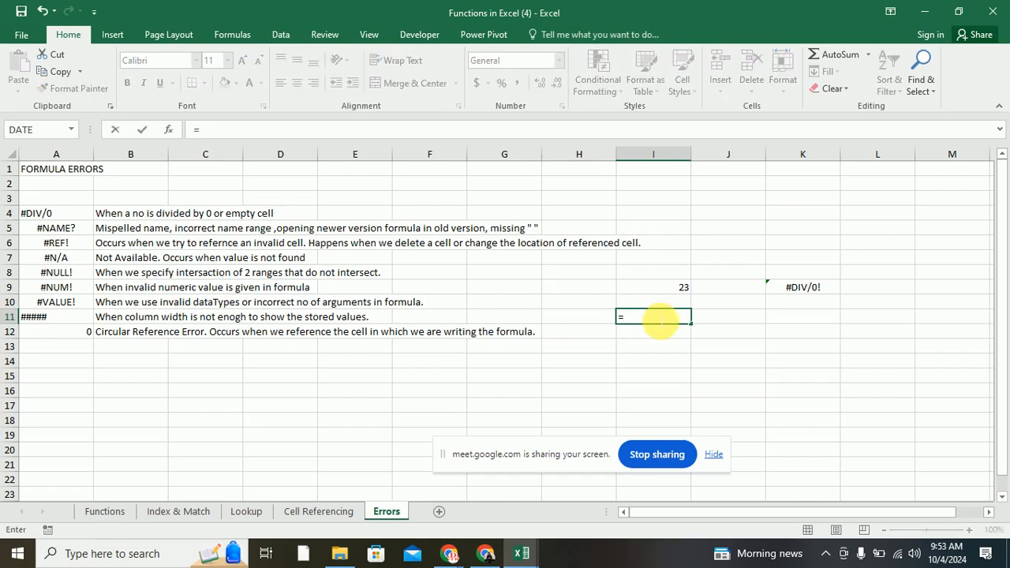
{"action": "type", "text": "ave"}
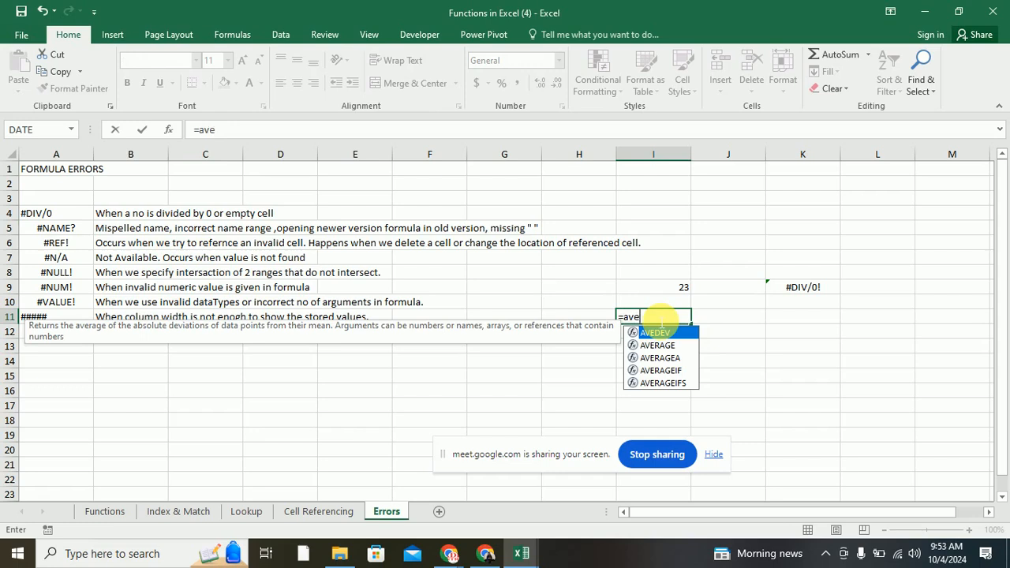
{"action": "type", "text": "g("}
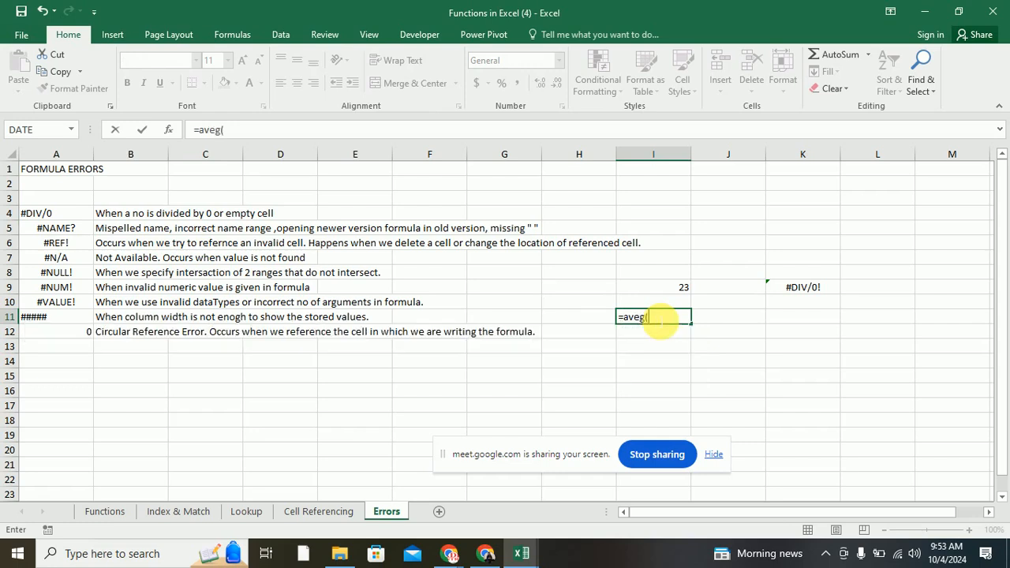
{"action": "left_click", "coordinate": [662, 288]}
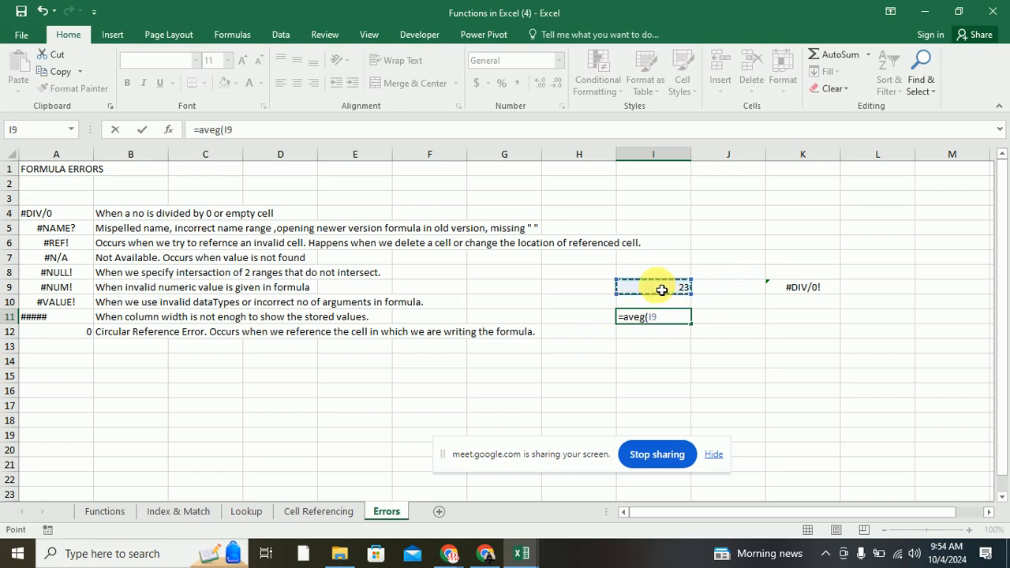
{"action": "type", "text": ","}
{"action": "left_click", "coordinate": [659, 288]}
{"action": "type", "text": ")"}
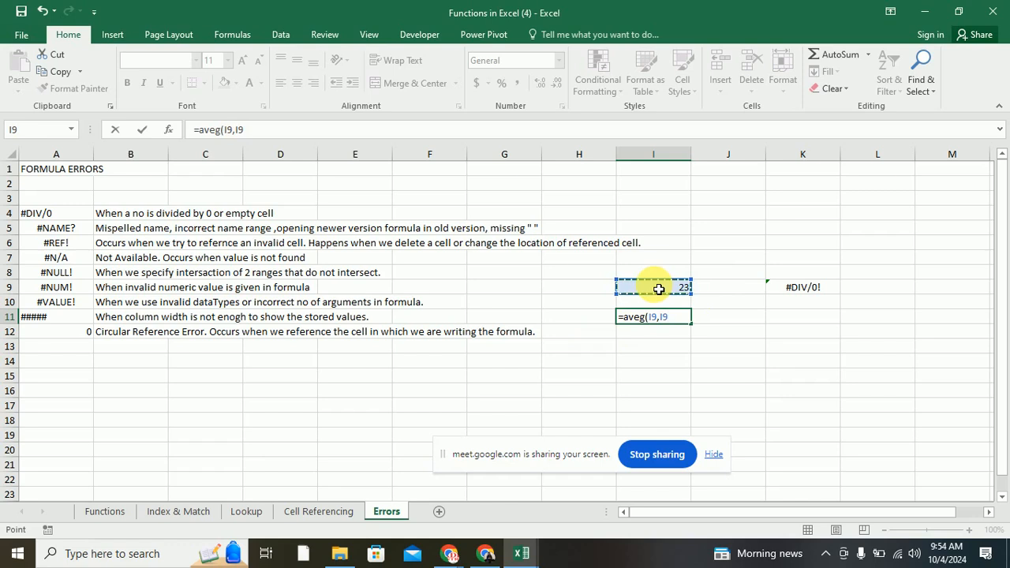
{"action": "key", "text": "Return"}
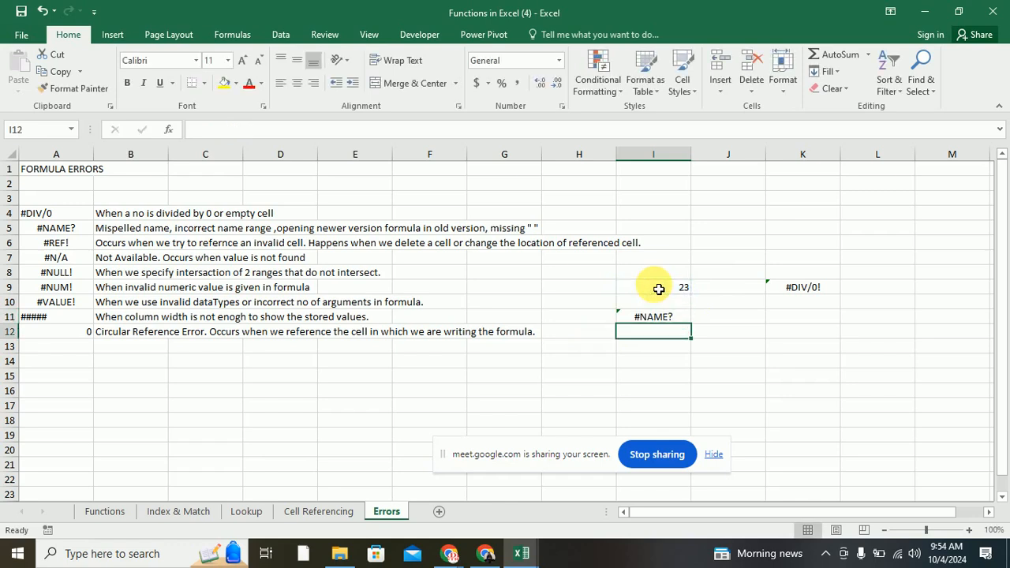
{"action": "left_click", "coordinate": [648, 319]}
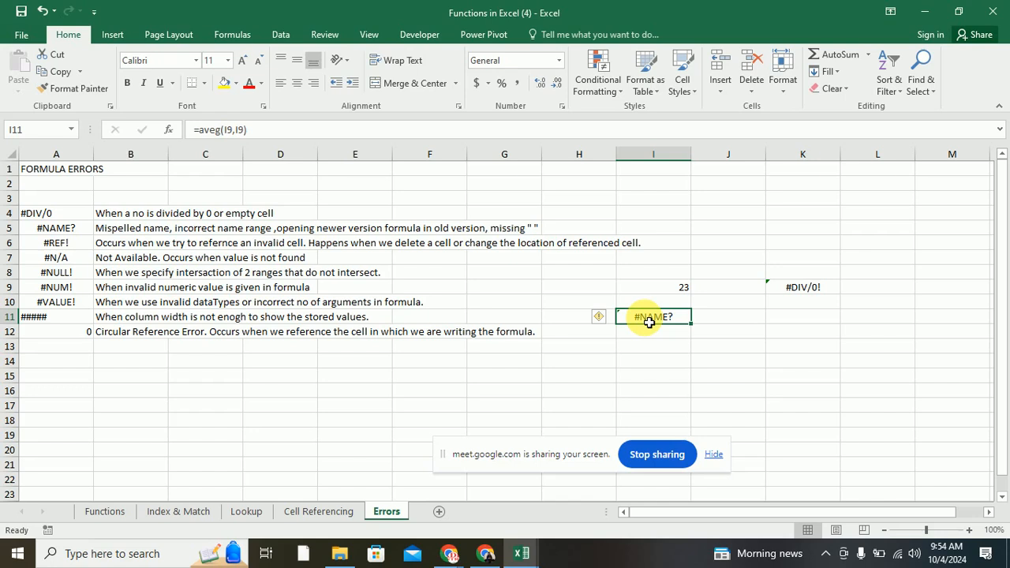
{"action": "left_click", "coordinate": [721, 317]}
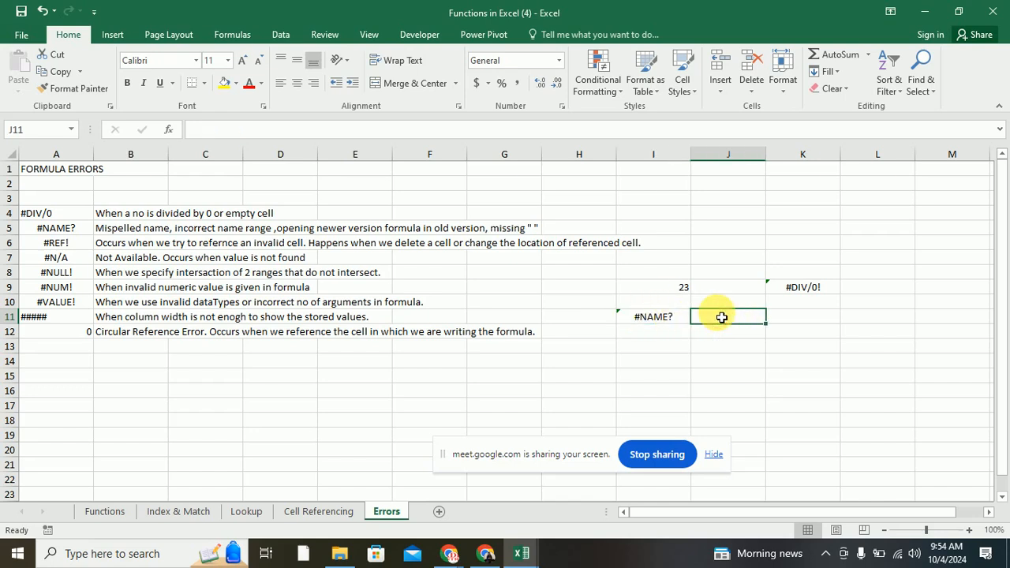
{"action": "type", "text": "="}
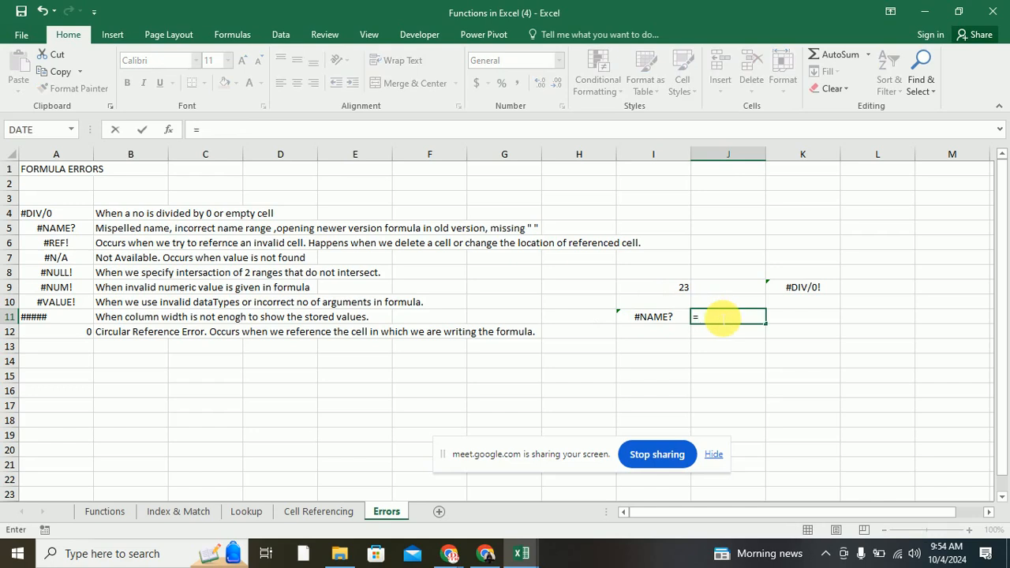
{"action": "type", "text": "sumif"}
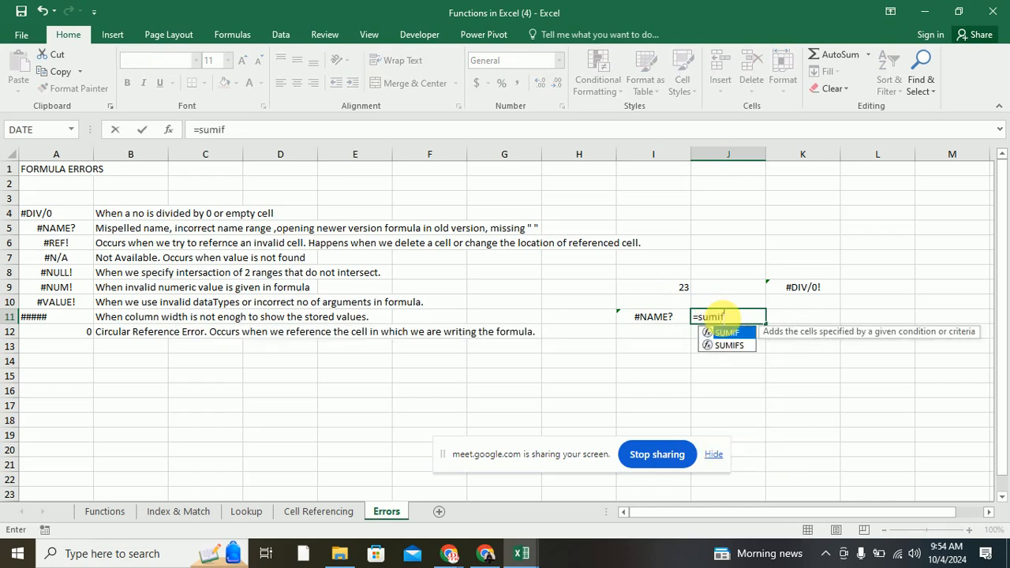
{"action": "key", "text": "BackSpace"}
{"action": "key", "text": "BackSpace"}
{"action": "key", "text": "BackSpace"}
{"action": "key", "text": "BackSpace"}
{"action": "key", "text": "BackSpace"}
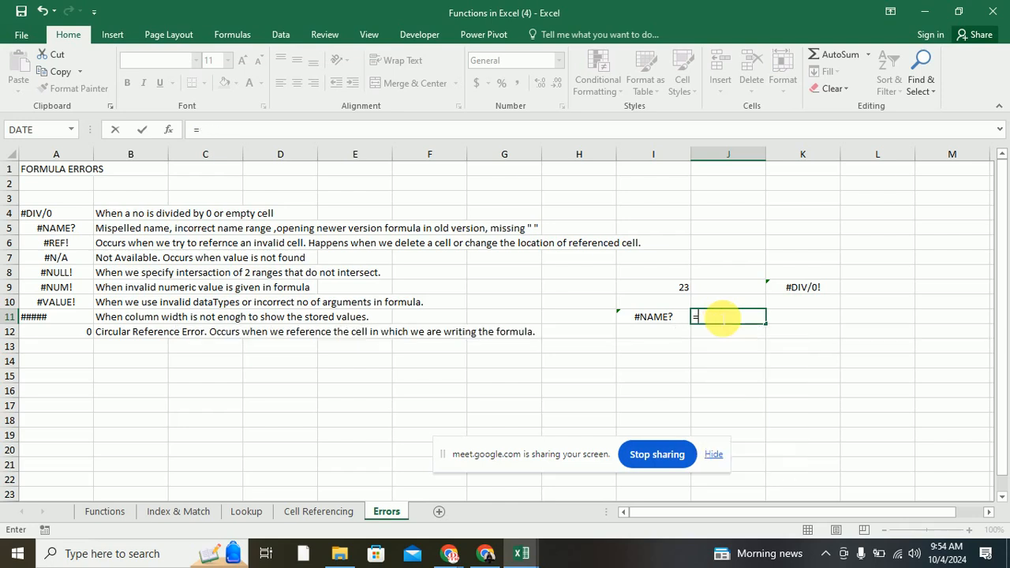
Step: Enter the newer-version function formula =textjoin(I9,A4) in cell J11 as another #NAME? example, and review that cell
{"action": "type", "text": "text"}
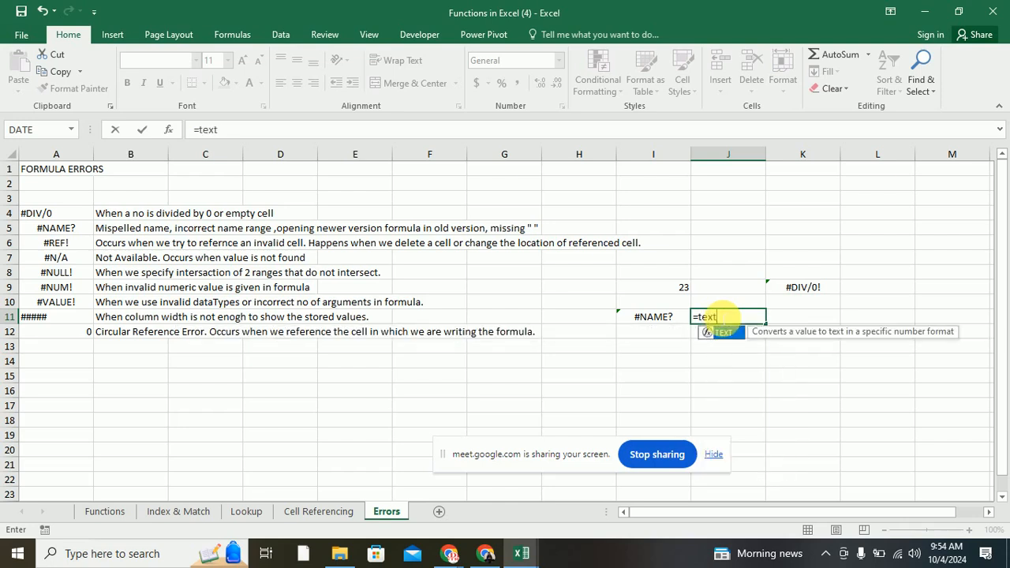
{"action": "type", "text": "join("}
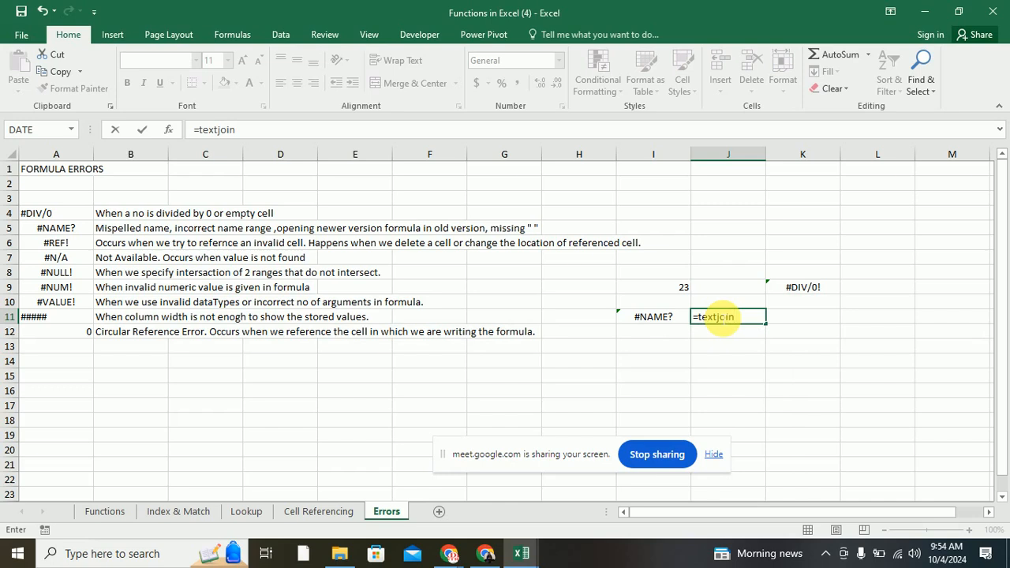
{"action": "left_click", "coordinate": [658, 288]}
{"action": "type", "text": ","}
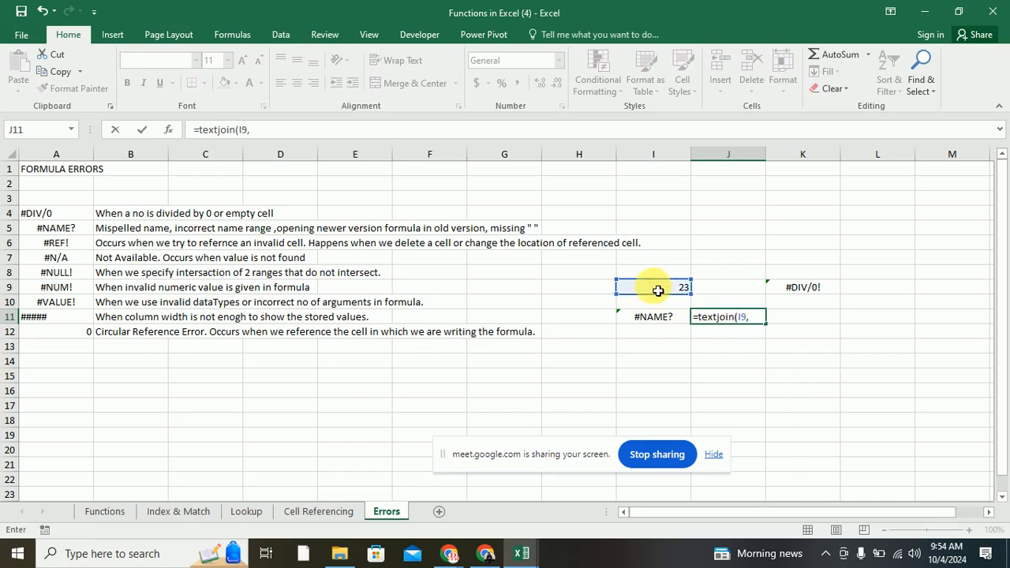
{"action": "left_click", "coordinate": [81, 217]}
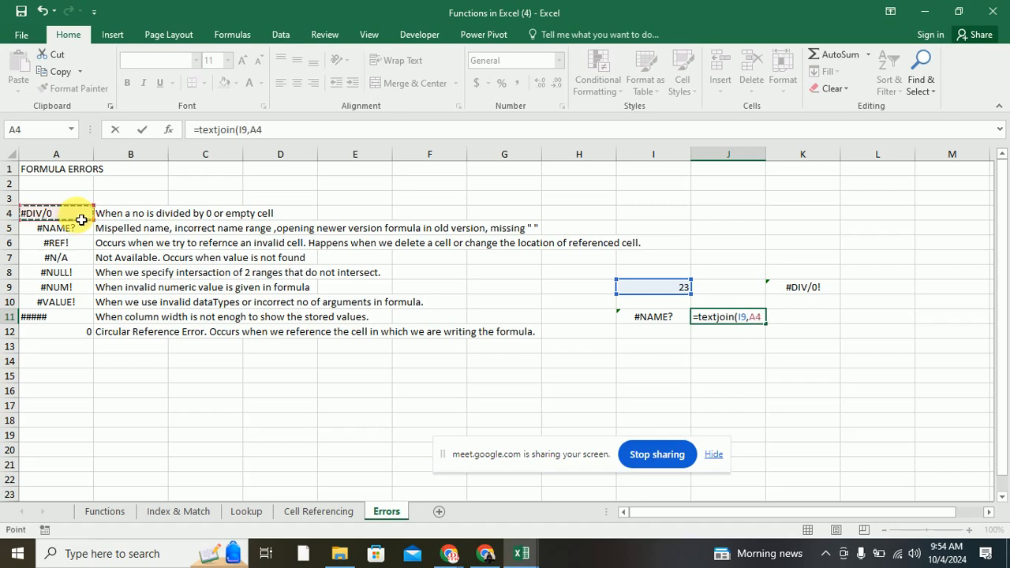
{"action": "type", "text": ")"}
{"action": "key", "text": "Return"}
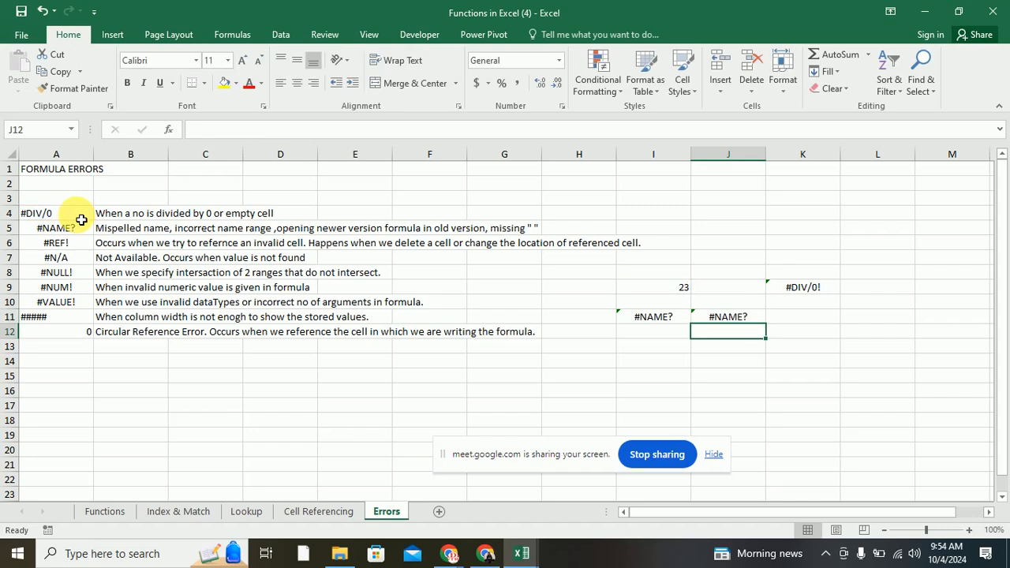
{"action": "left_click", "coordinate": [730, 317]}
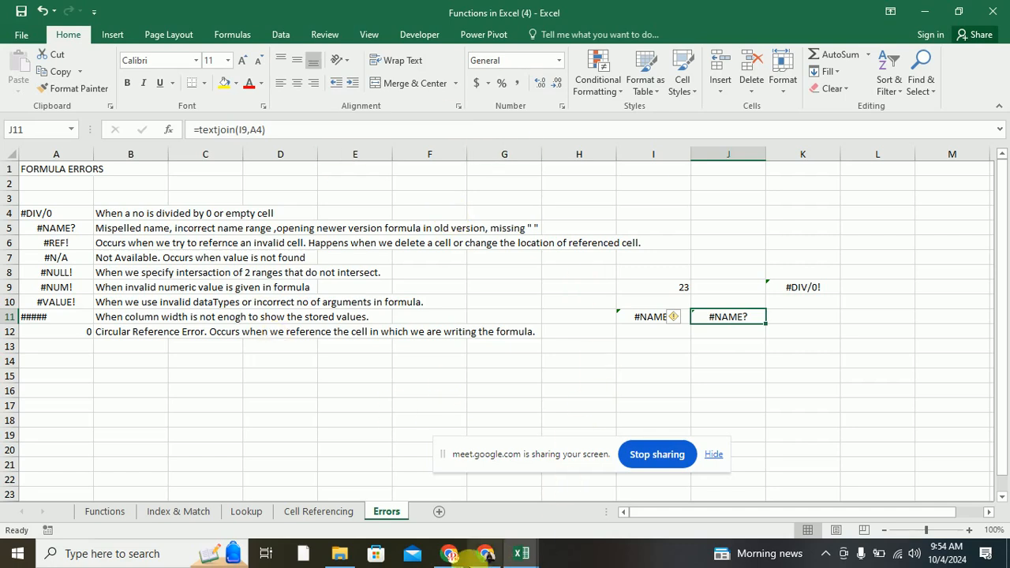
Step: Switch to the Lookups workbook in Excel for the web and begin a =textjoin( formula in cell K10 of the Vlookup sheet
{"action": "left_click", "coordinate": [486, 553]}
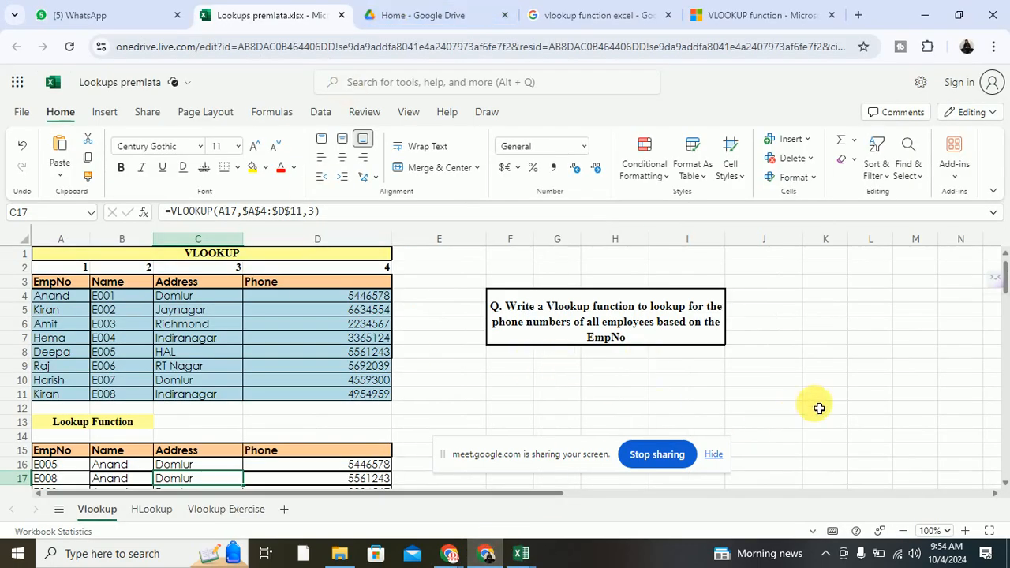
{"action": "left_click", "coordinate": [828, 382]}
{"action": "type", "text": "="}
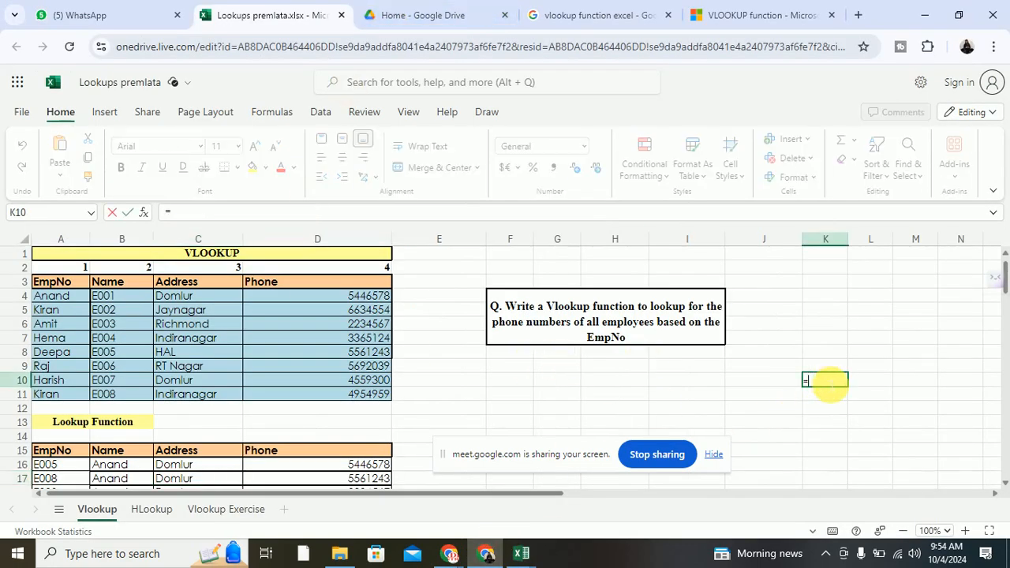
{"action": "type", "text": "textj"}
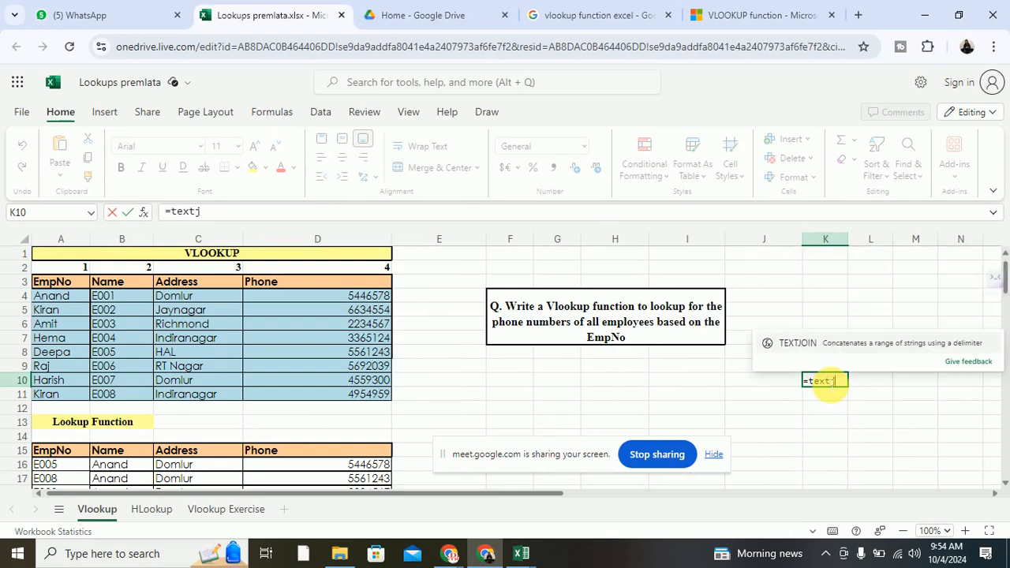
{"action": "type", "text": "oin"}
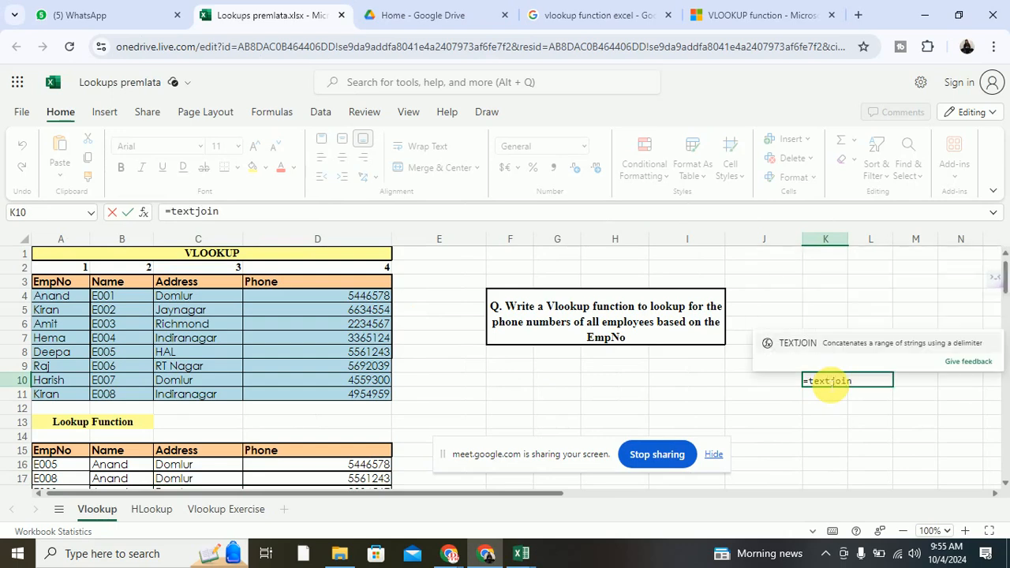
{"action": "type", "text": "("}
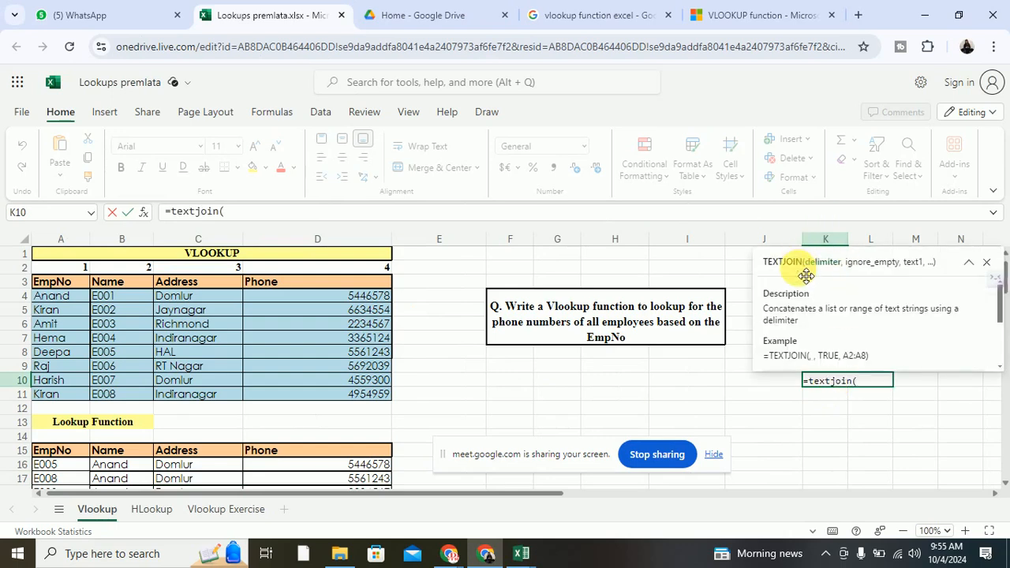
{"action": "left_click_drag", "start_coordinate": [73, 296], "coordinate": [72, 327]}
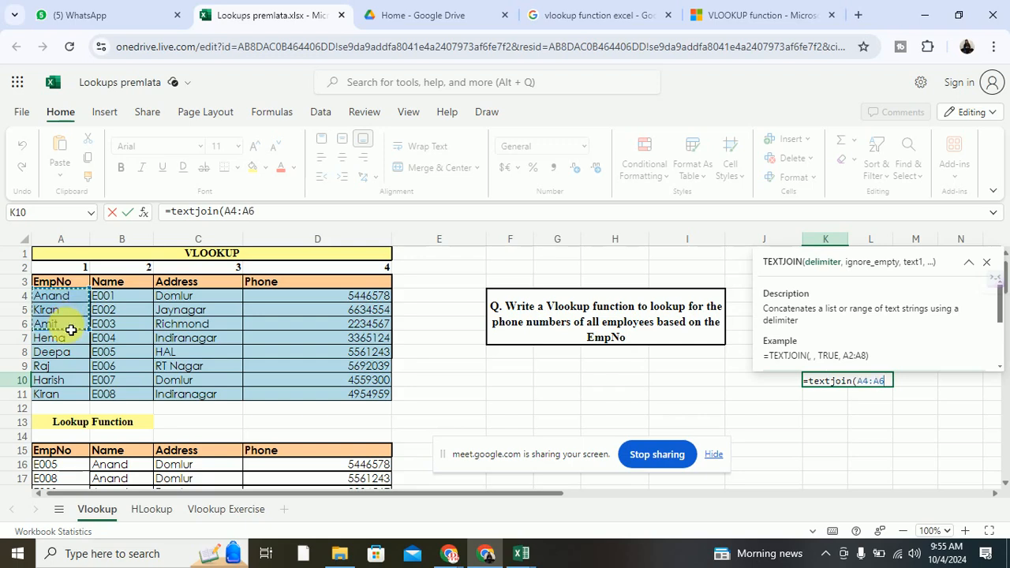
{"action": "key", "text": "BackSpace"}
{"action": "key", "text": "BackSpace"}
{"action": "key", "text": "BackSpace"}
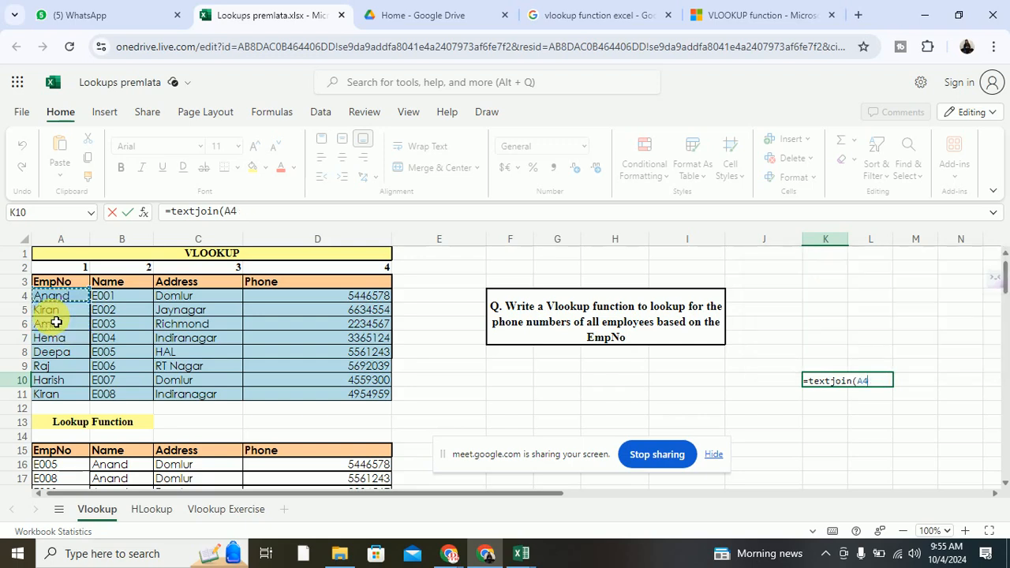
{"action": "key", "text": "BackSpace"}
{"action": "key", "text": "BackSpace"}
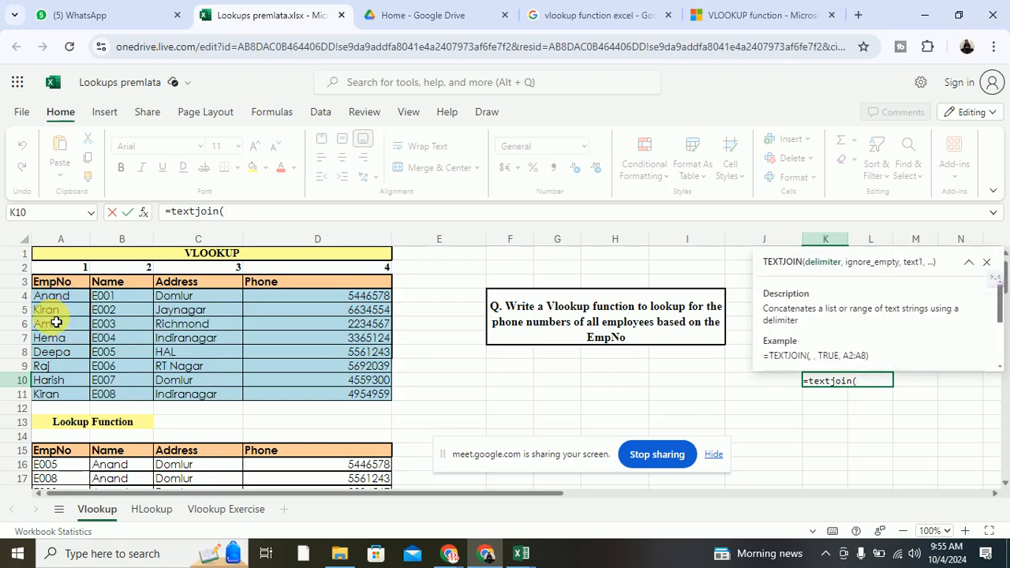
Step: Complete the formula in K10 as =textjoin('-',True,B4:B7) and enter it
{"action": "type", "text": "'-"}
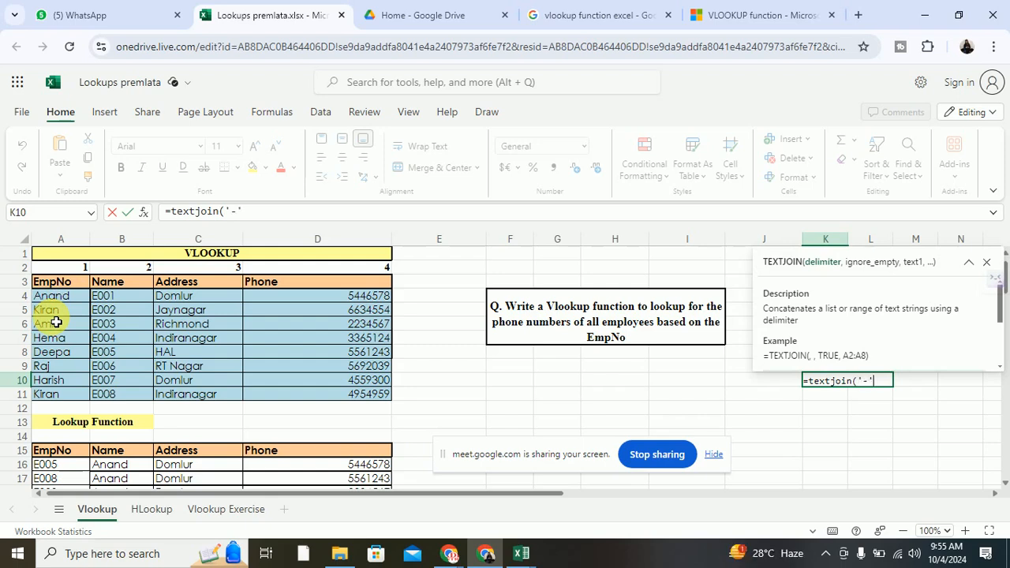
{"action": "type", "text": "',"}
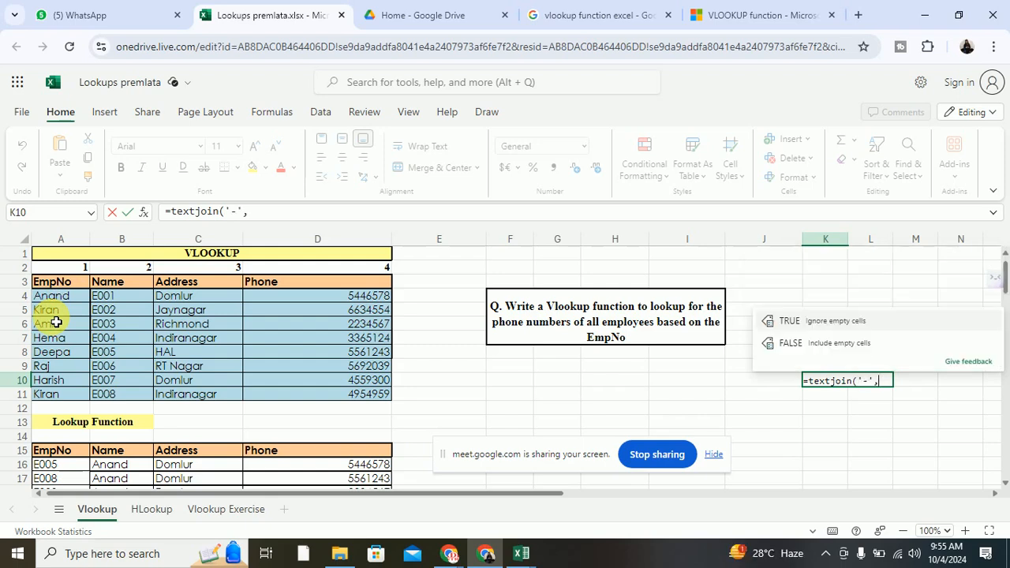
{"action": "type", "text": "True,"}
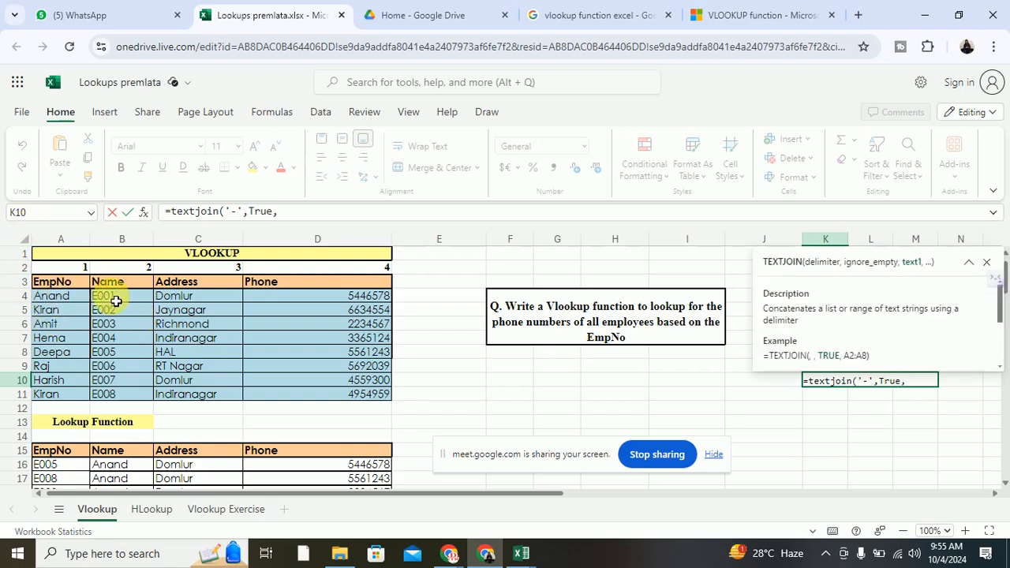
{"action": "left_click_drag", "start_coordinate": [112, 298], "coordinate": [111, 341]}
{"action": "type", "text": ")"}
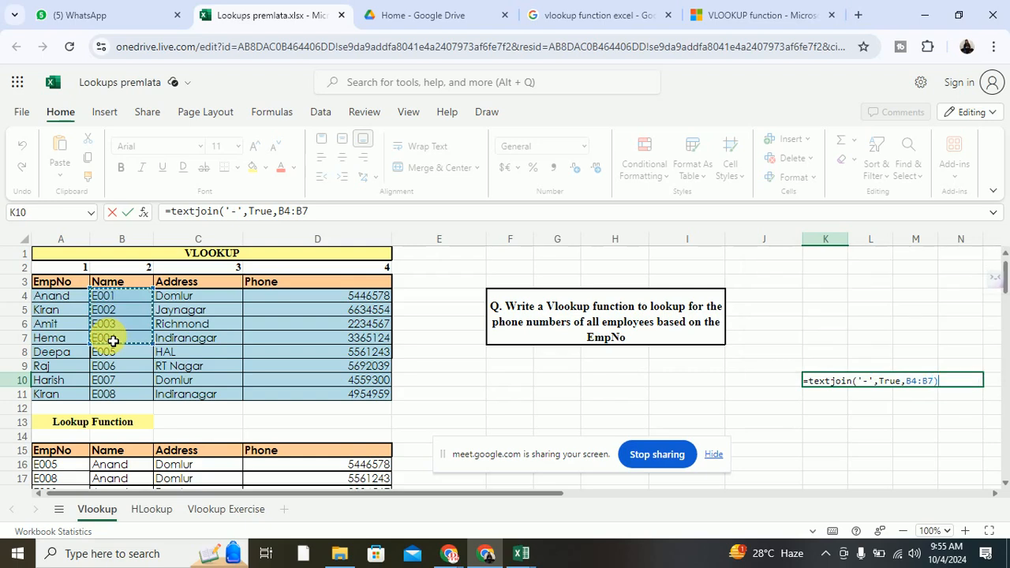
{"action": "key", "text": "Return"}
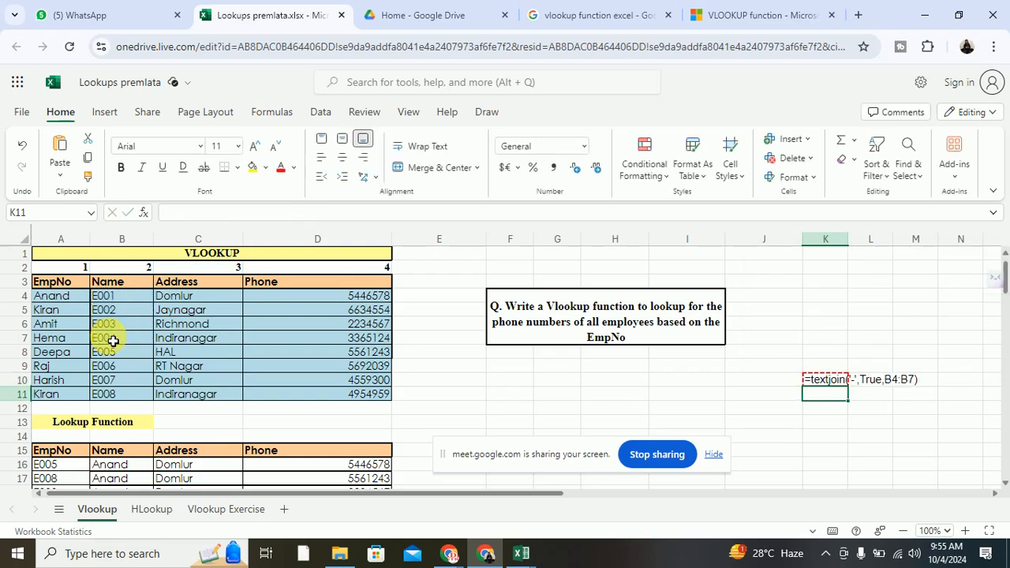
Step: Change the text arguments of the K10 formula to the separate cells B4,B7 instead of a range
{"action": "left_click", "coordinate": [840, 385]}
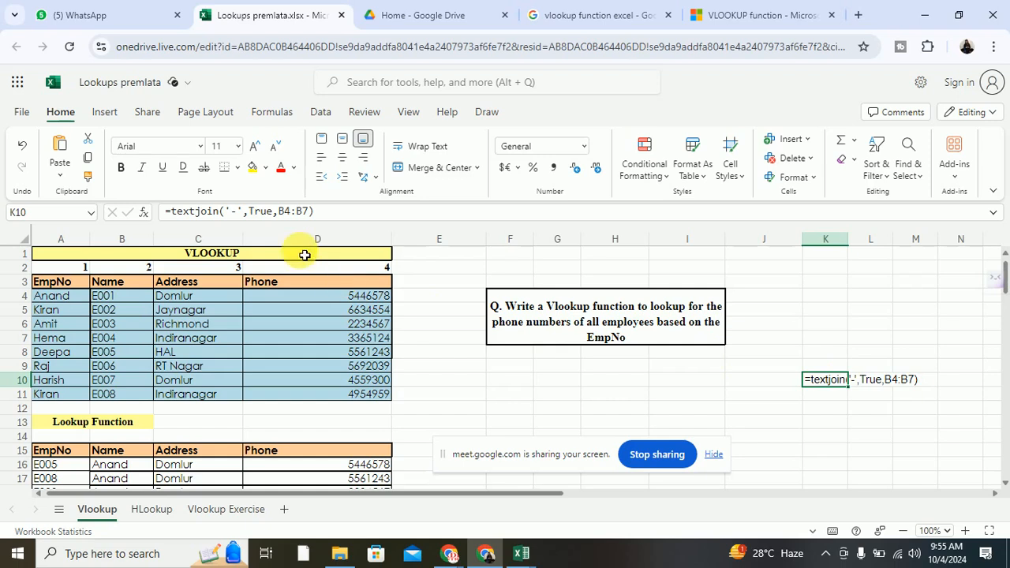
{"action": "left_click", "coordinate": [246, 212]}
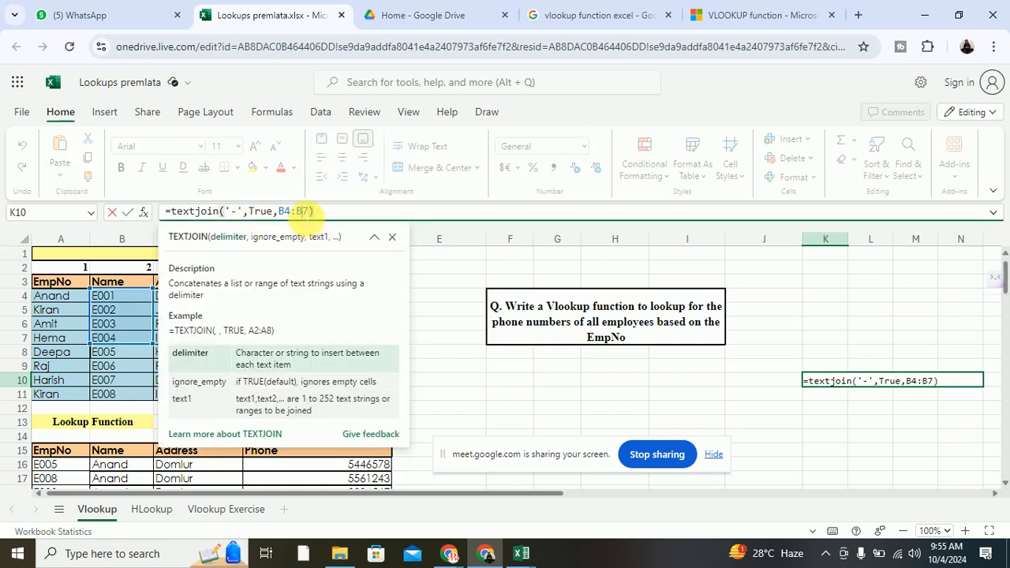
{"action": "left_click", "coordinate": [296, 212]}
{"action": "key", "text": "BackSpace"}
{"action": "type", "text": ","}
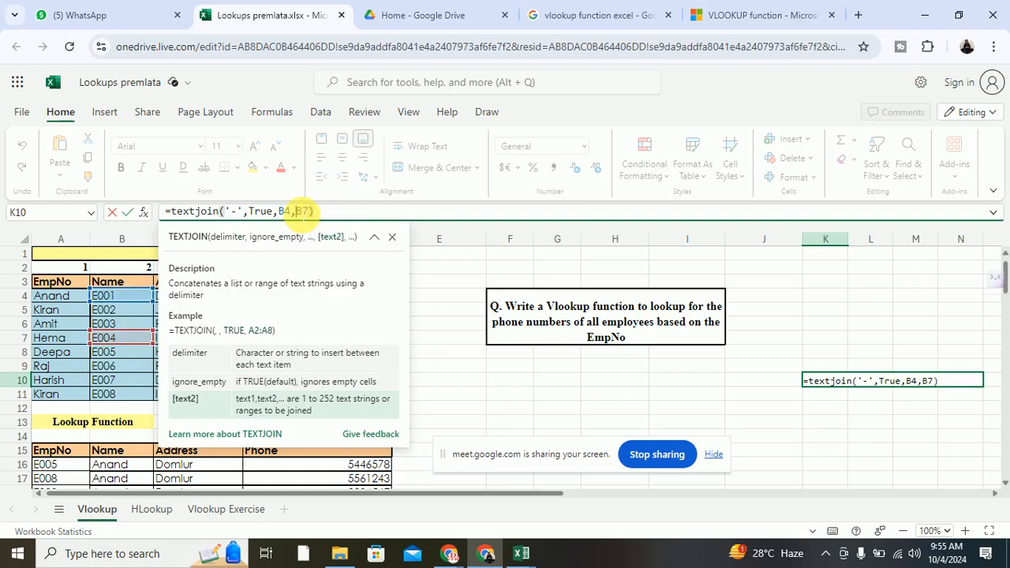
{"action": "key", "text": "Return"}
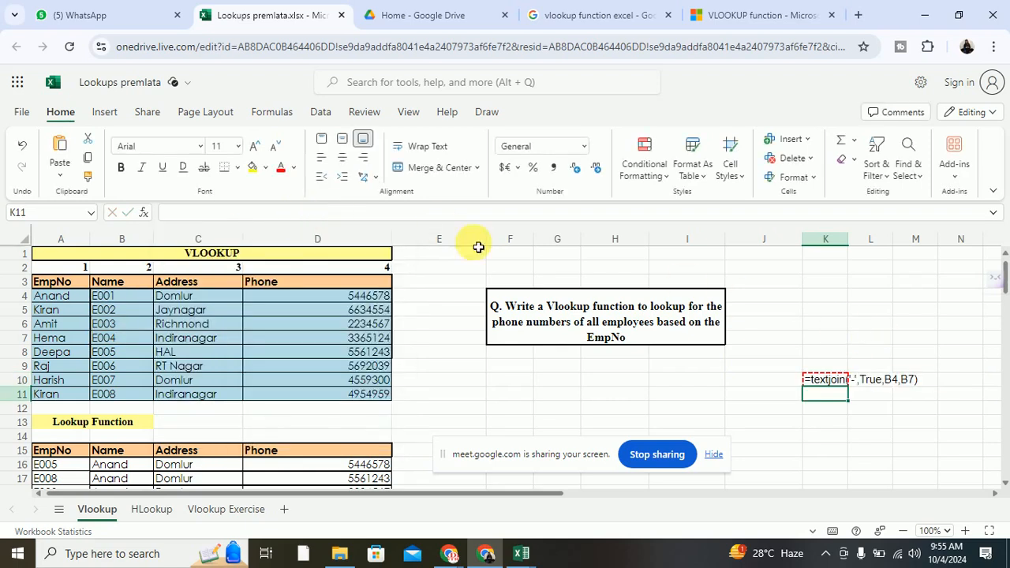
Step: Widen column K to show more of the textjoin entry in K10, and select the empty cell K11 below it
{"action": "left_click", "coordinate": [874, 408]}
{"action": "left_click", "coordinate": [838, 383]}
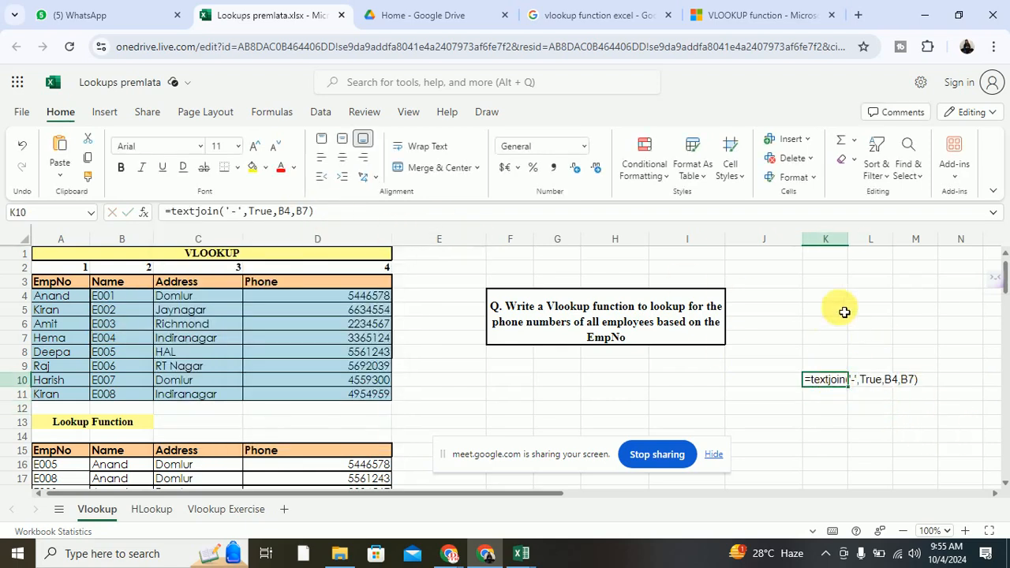
{"action": "left_click_drag", "start_coordinate": [849, 239], "coordinate": [911, 246]}
{"action": "key", "text": "ctrl+c"}
{"action": "left_click", "coordinate": [836, 404]}
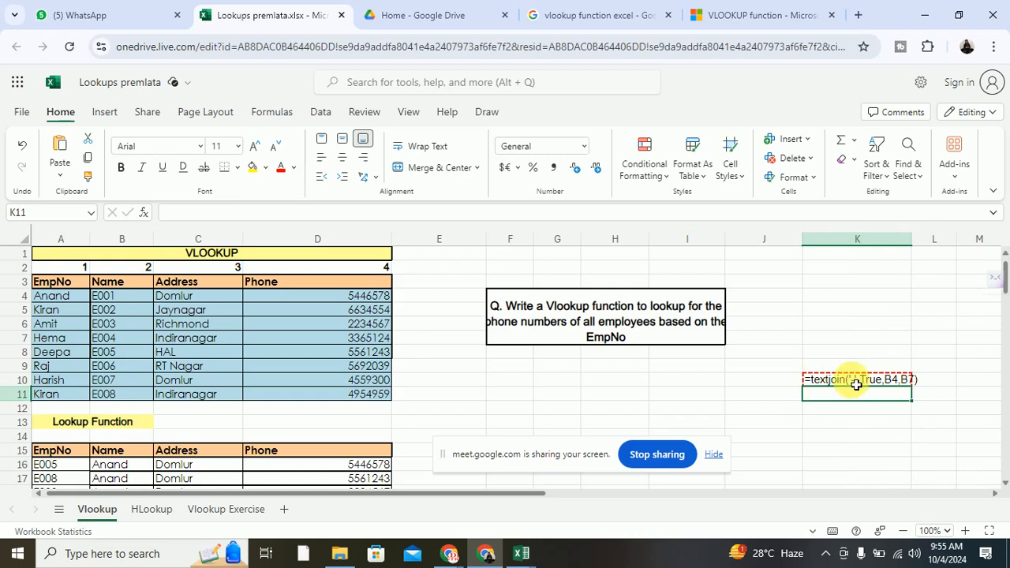
Step: Return to the desktop Excel workbook and enter 1, 2, 3 and 4 down cells D15:D18 of the Errors sheet
{"action": "key", "text": "alt+Tab"}
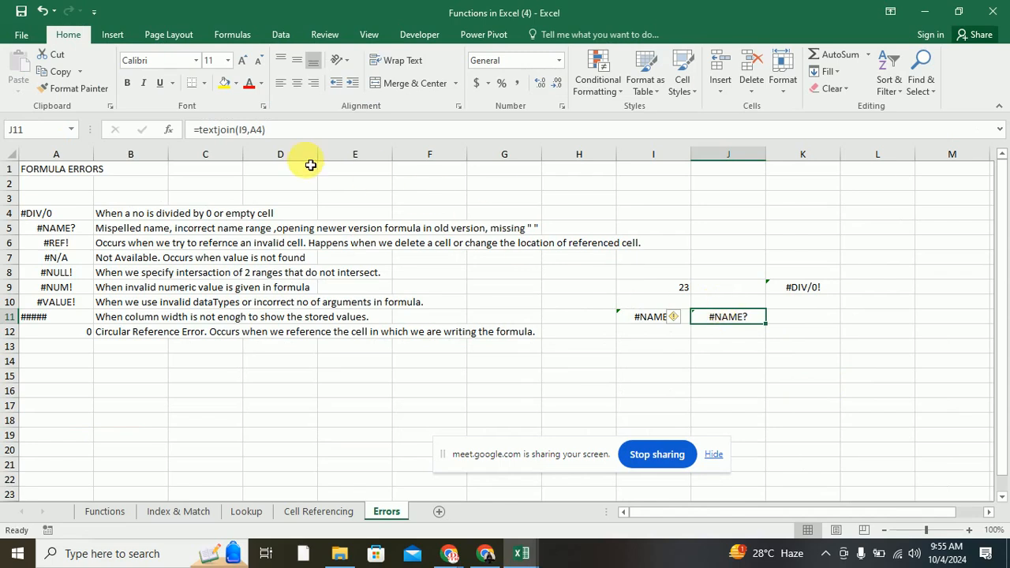
{"action": "left_click", "coordinate": [68, 233]}
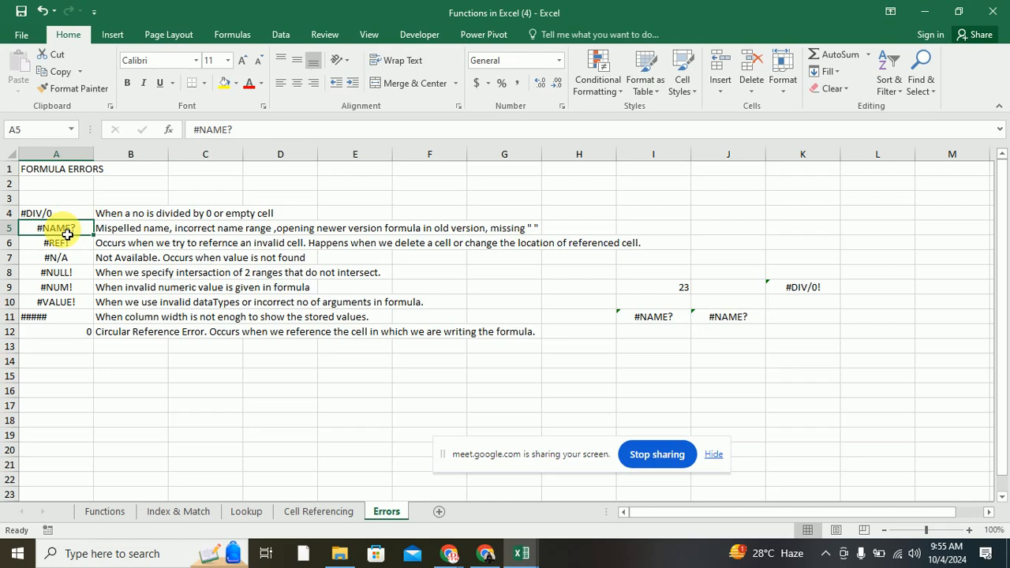
{"action": "left_click", "coordinate": [307, 380]}
{"action": "type", "text": "1"}
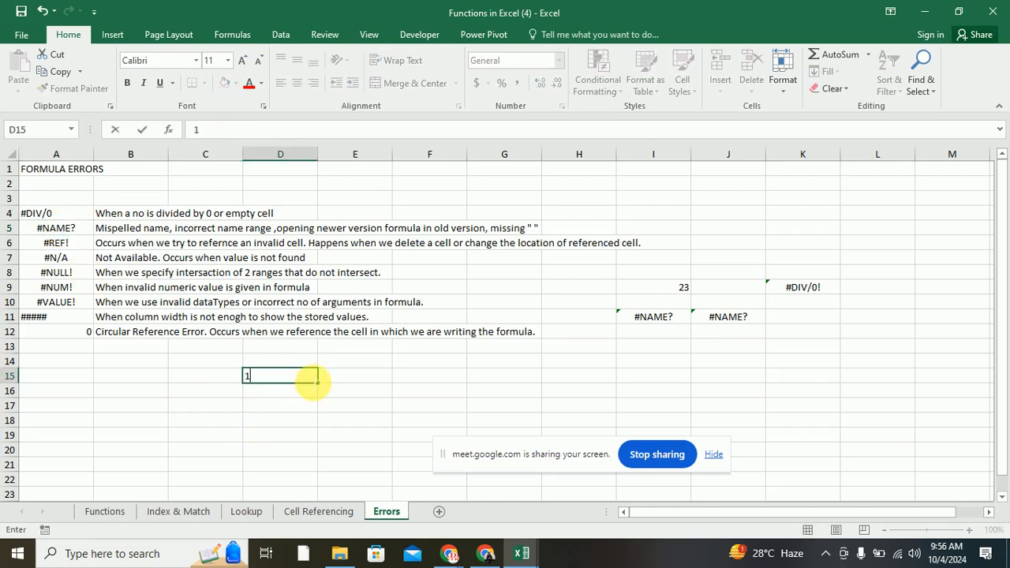
{"action": "key", "text": "Return"}
{"action": "type", "text": "2"}
{"action": "key", "text": "Return"}
{"action": "type", "text": "3"}
{"action": "key", "text": "Return"}
{"action": "type", "text": "4"}
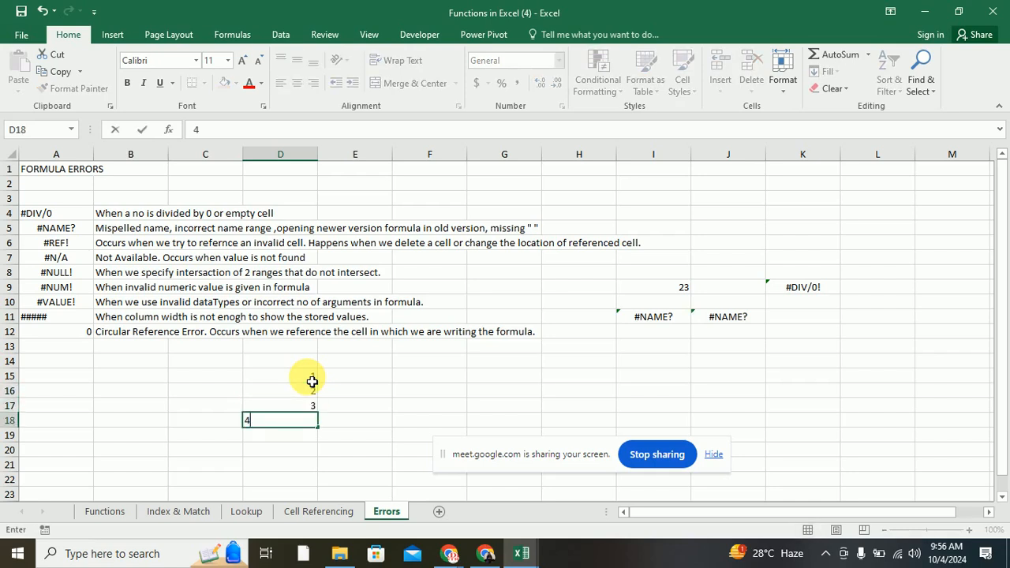
{"action": "key", "text": "Return"}
Step: Start a new defined name for the range D15:D18 and enter Sequence as its name
{"action": "left_click", "coordinate": [311, 382]}
{"action": "left_click_drag", "start_coordinate": [310, 381], "coordinate": [305, 424]}
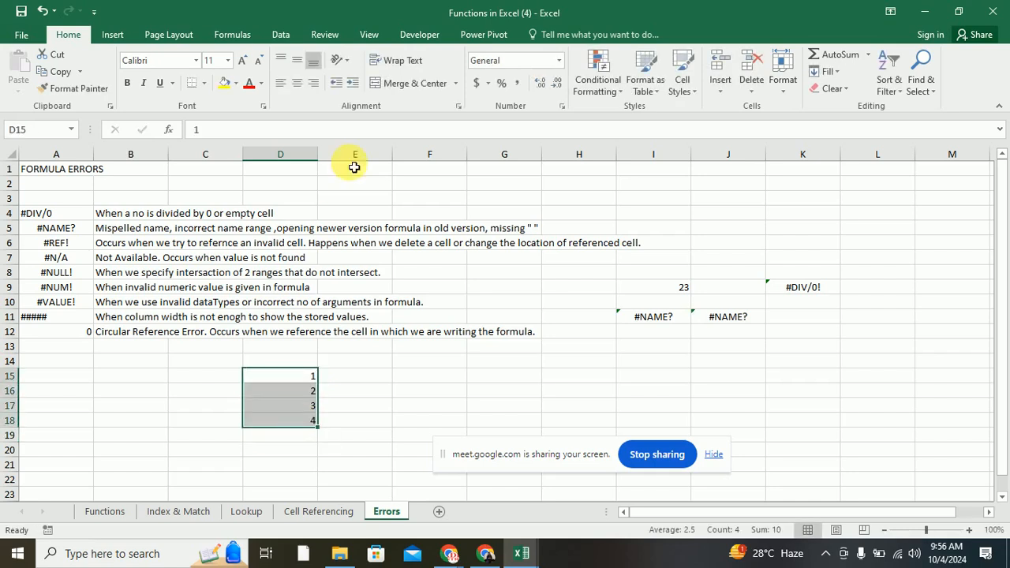
{"action": "left_click", "coordinate": [282, 35]}
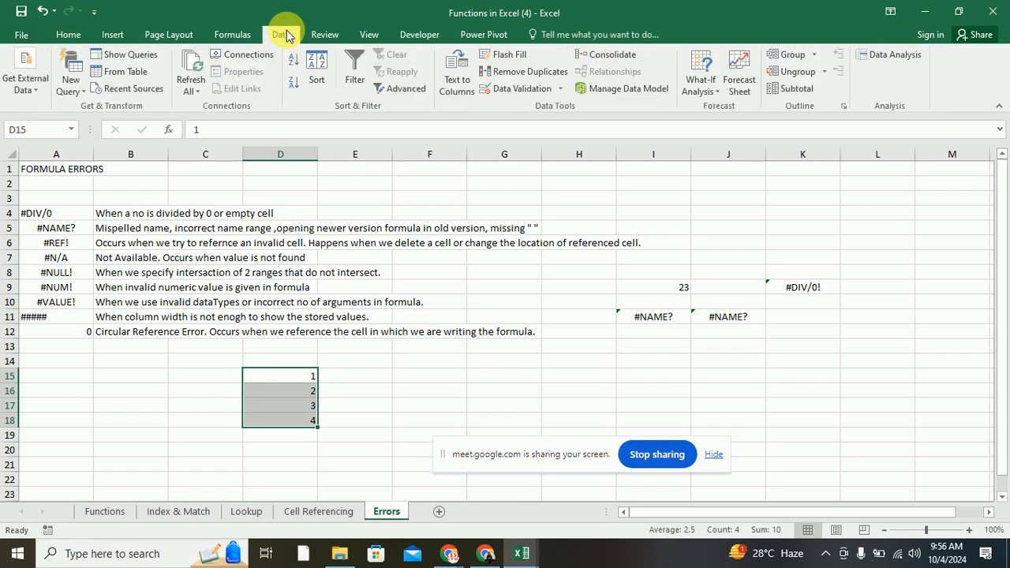
{"action": "left_click", "coordinate": [236, 34]}
{"action": "left_click", "coordinate": [468, 52]}
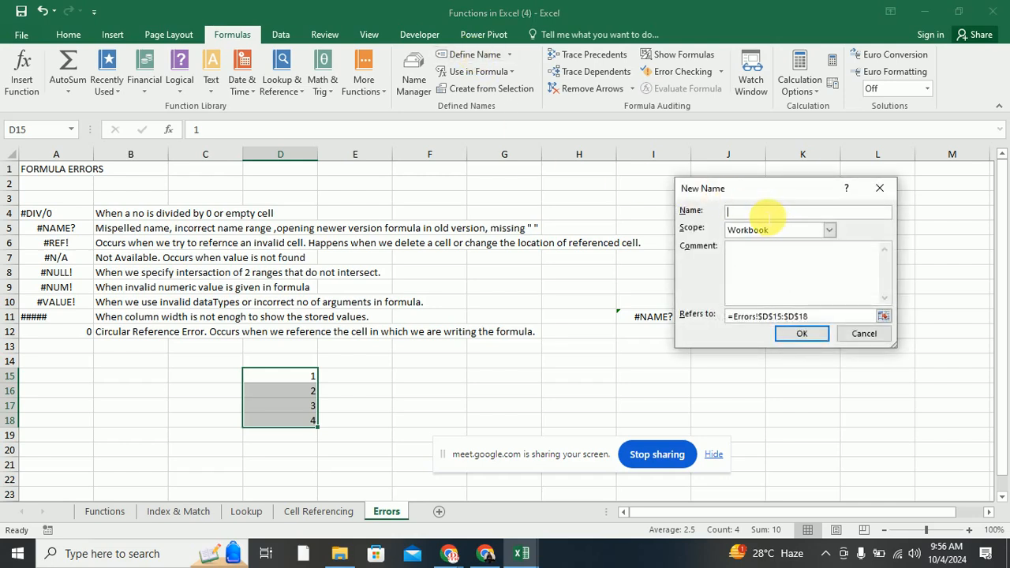
{"action": "type", "text": "Sequence"}
Step: Switch to the Google Meet call to turn the microphone on, and return to the Excel workbook to confirm the new range name
{"action": "left_click", "coordinate": [448, 554]}
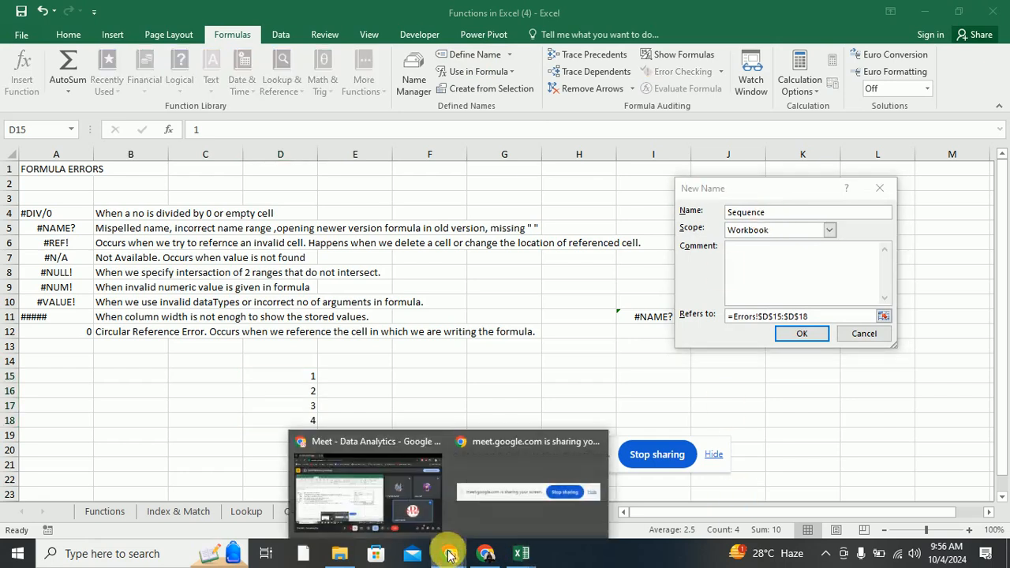
{"action": "left_click", "coordinate": [401, 494]}
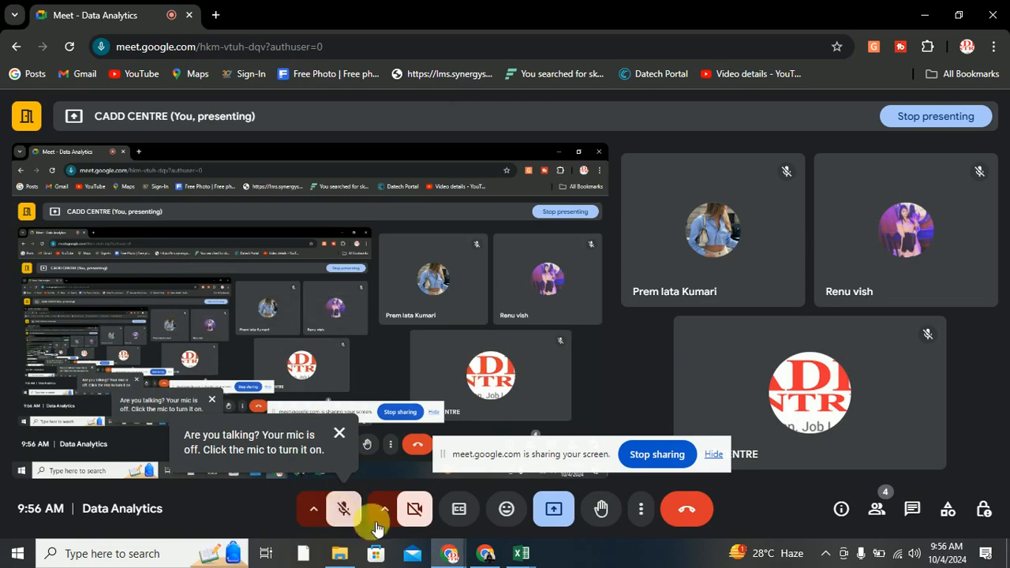
{"action": "left_click", "coordinate": [343, 509]}
{"action": "mouse_move", "coordinate": [521, 553]}
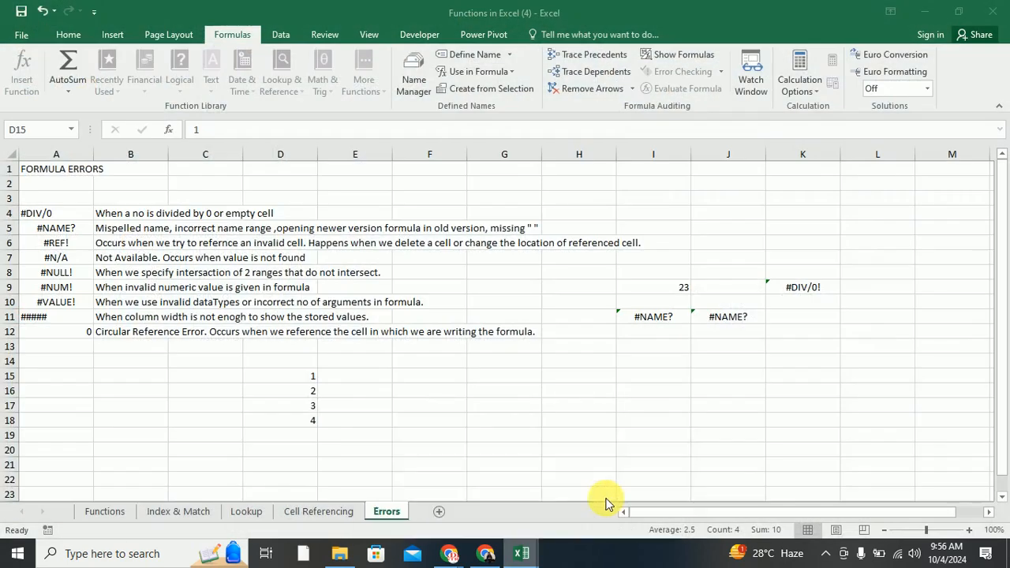
{"action": "left_click", "coordinate": [591, 501]}
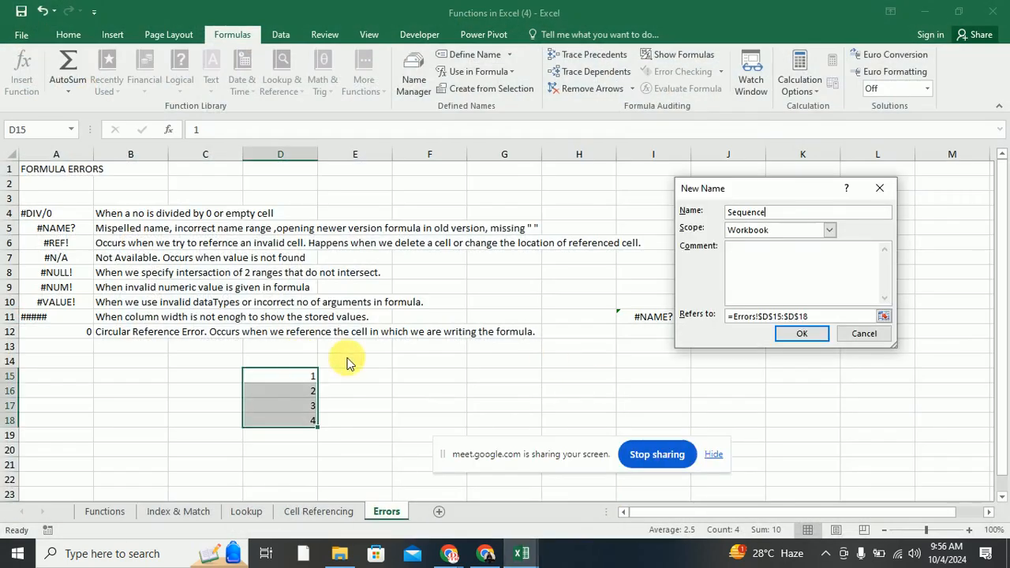
{"action": "left_click", "coordinate": [802, 334]}
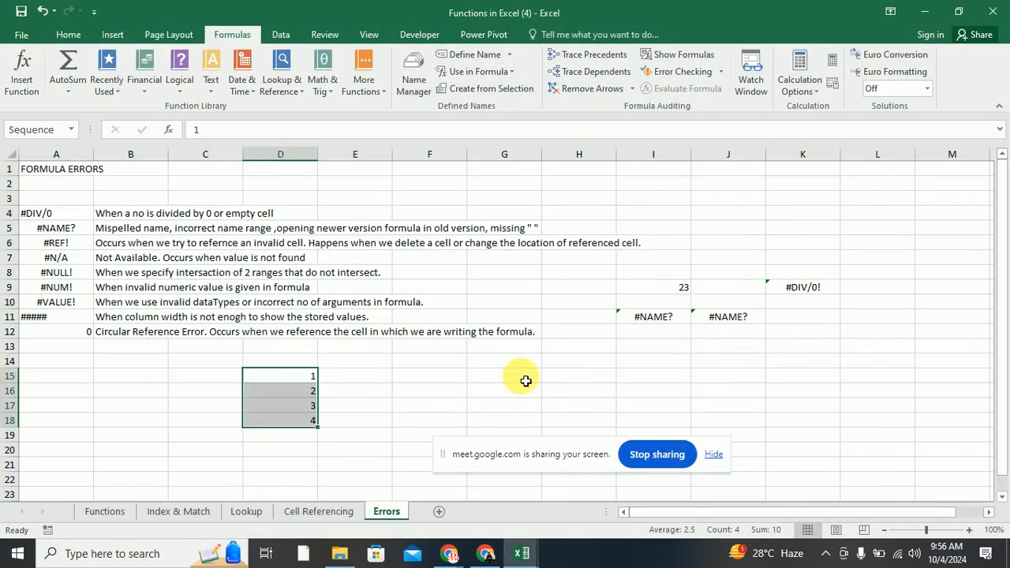
Step: Enter a formula in H14 that sums the named range, =SUM(Sequence), and select the cell to check it
{"action": "left_click", "coordinate": [576, 360]}
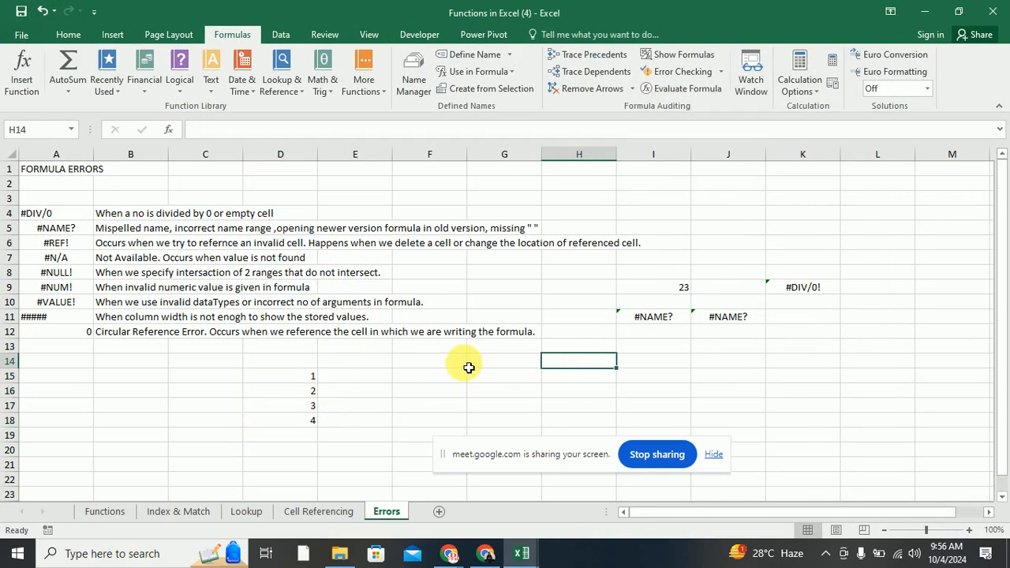
{"action": "type", "text": "=seq"}
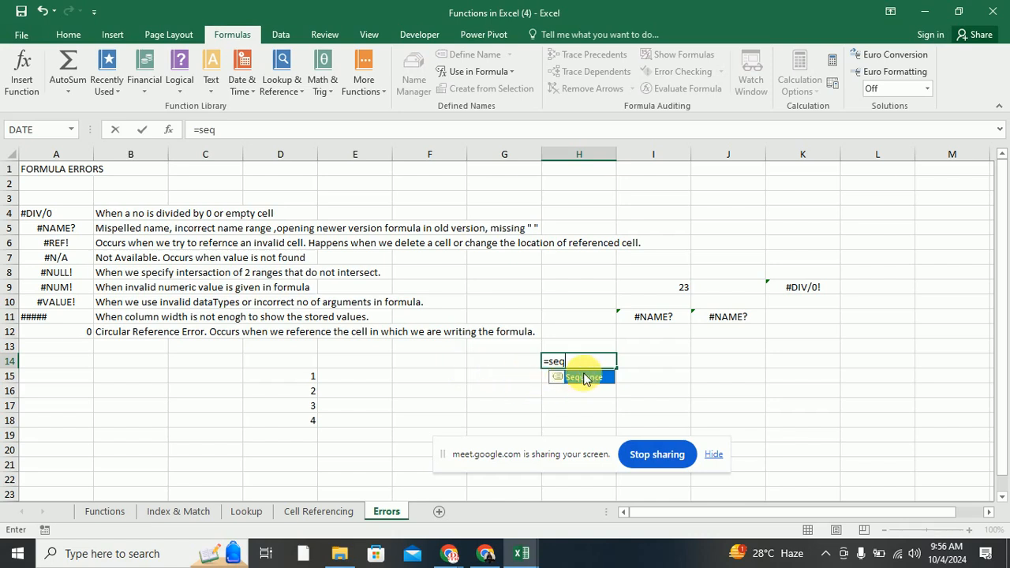
{"action": "key", "text": "BackSpace"}
{"action": "key", "text": "BackSpace"}
{"action": "key", "text": "BackSpace"}
{"action": "type", "text": "s"}
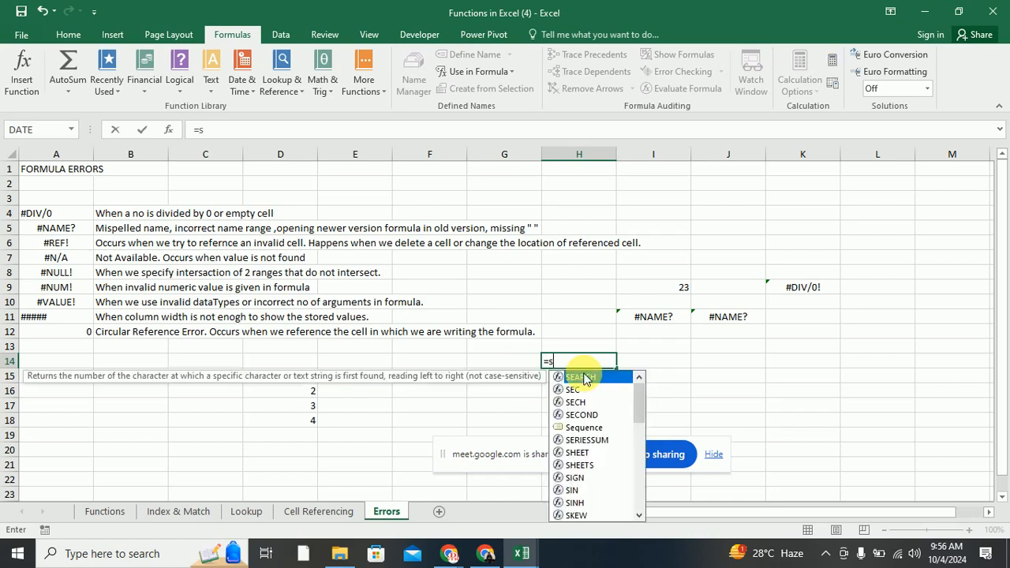
{"action": "type", "text": "um("}
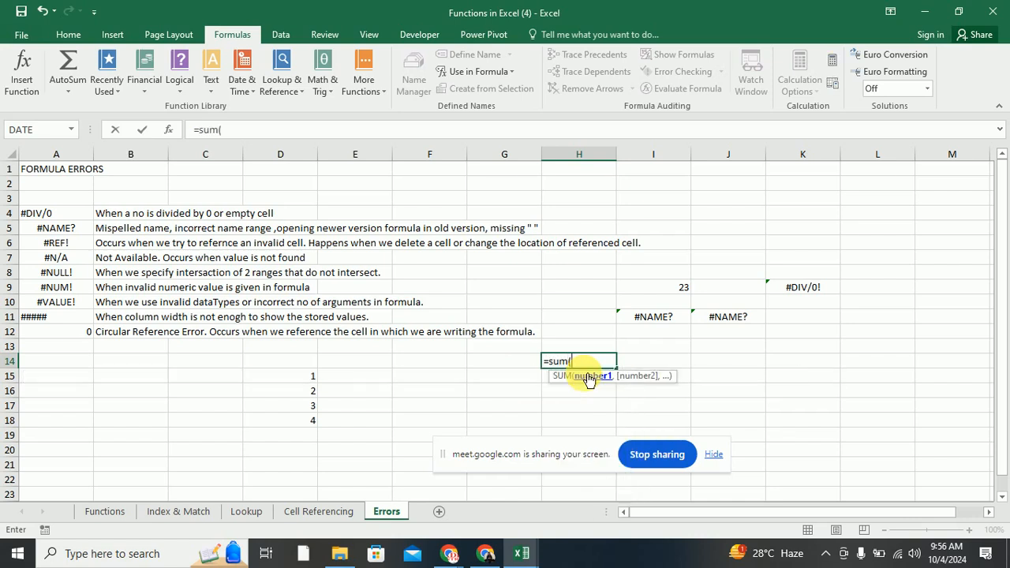
{"action": "type", "text": "se"}
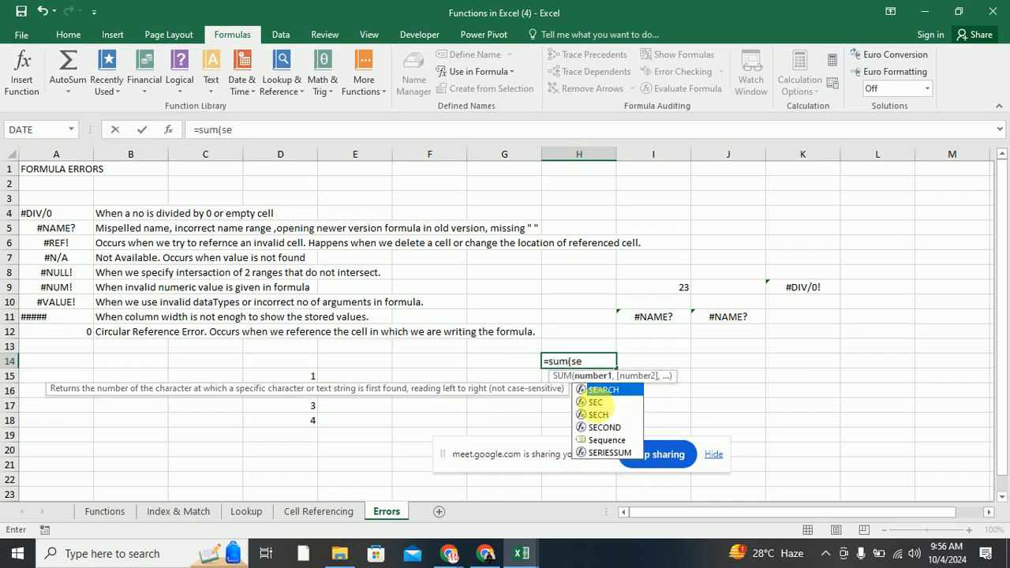
{"action": "double_click", "coordinate": [615, 441]}
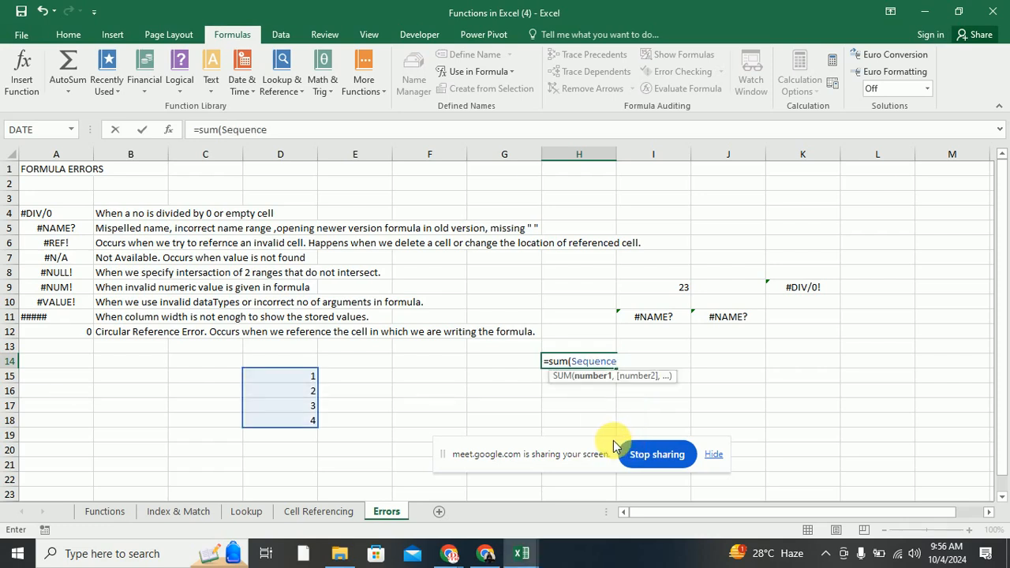
{"action": "key", "text": "Return"}
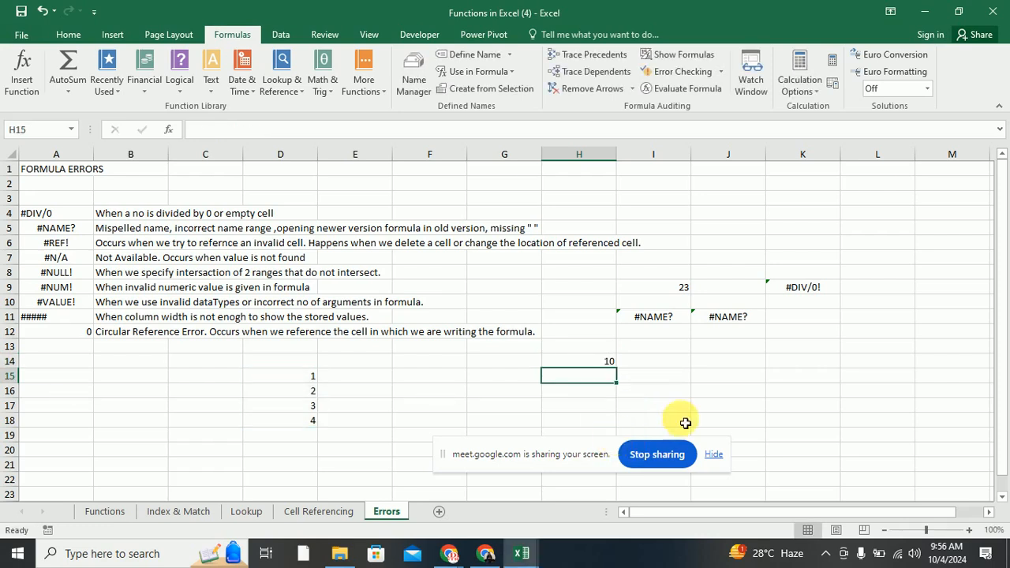
{"action": "left_click", "coordinate": [571, 362]}
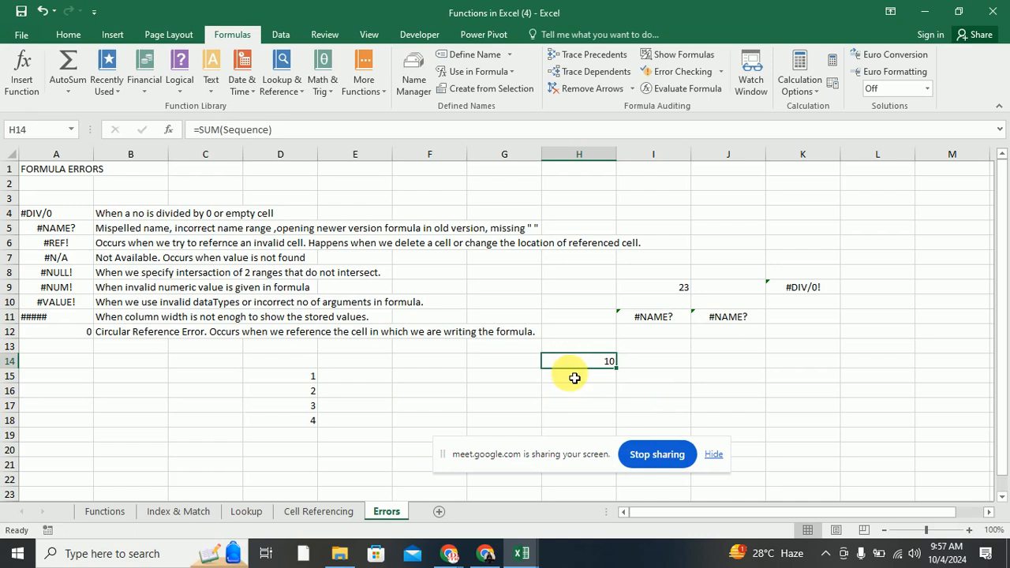
Step: Enter =sum(seq) in H15, using an incorrect name for the named range
{"action": "left_click", "coordinate": [574, 381]}
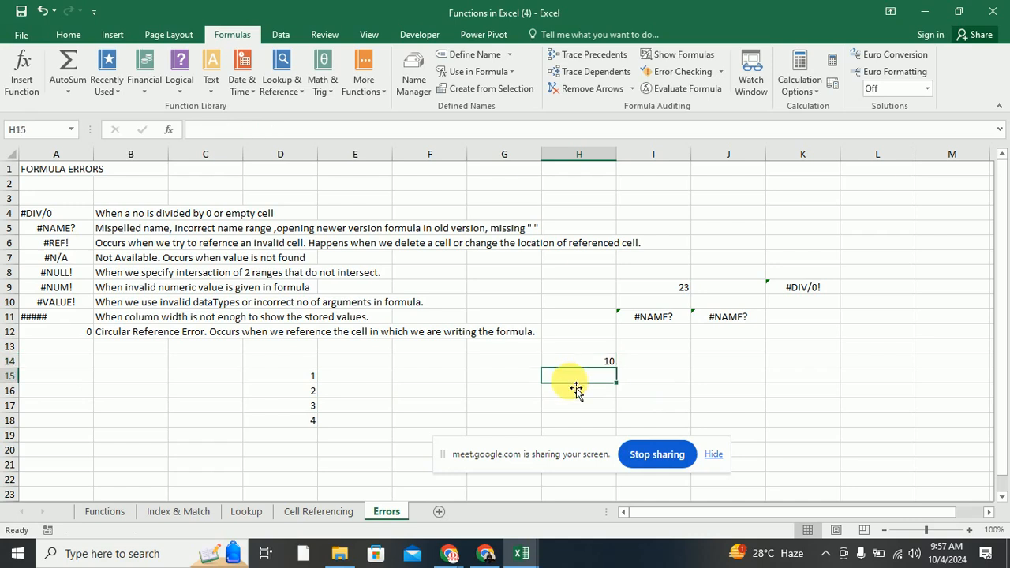
{"action": "type", "text": "=sum"}
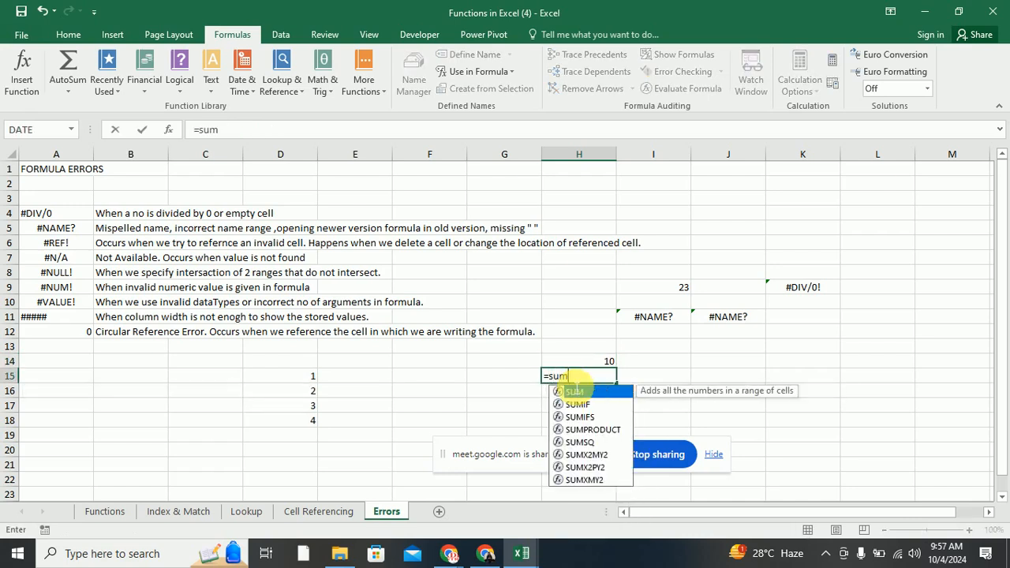
{"action": "type", "text": "(seq"}
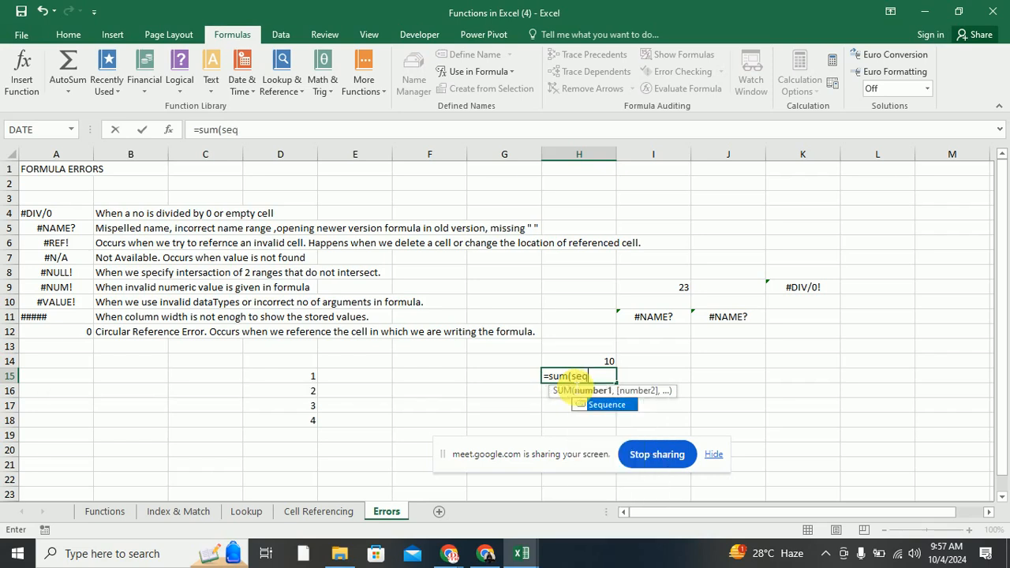
{"action": "type", "text": ")"}
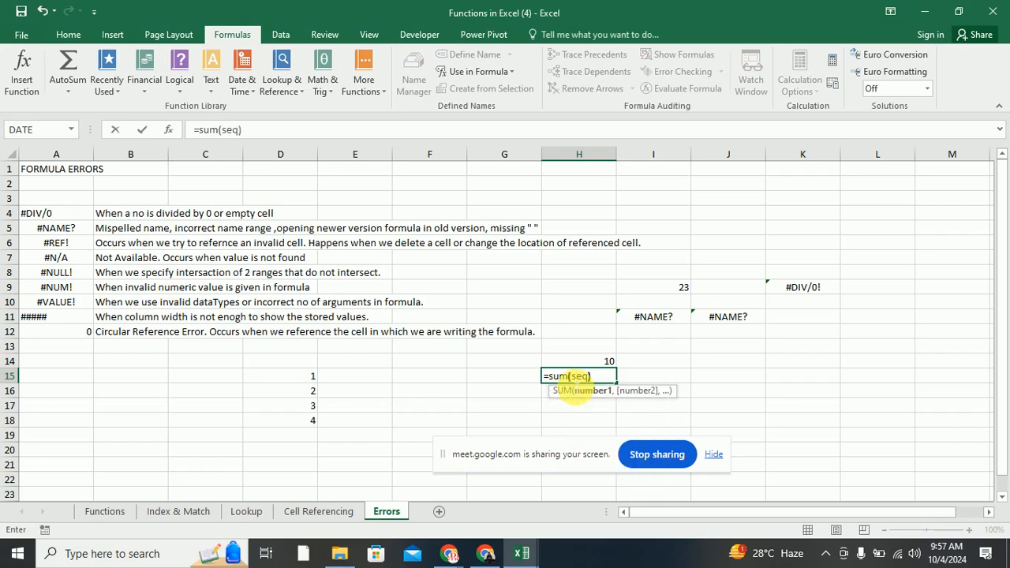
{"action": "key", "text": "Return"}
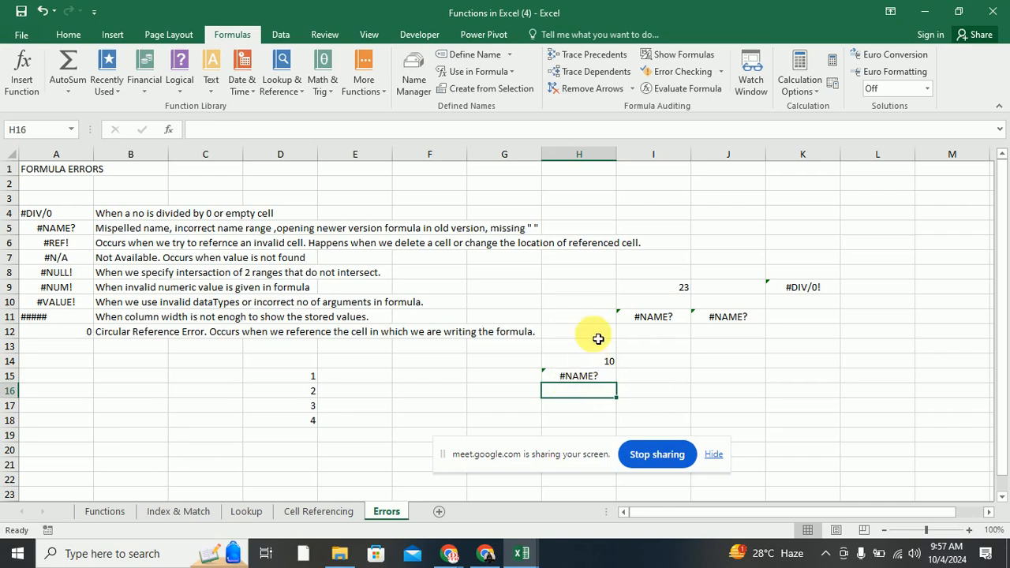
{"action": "left_click", "coordinate": [575, 375]}
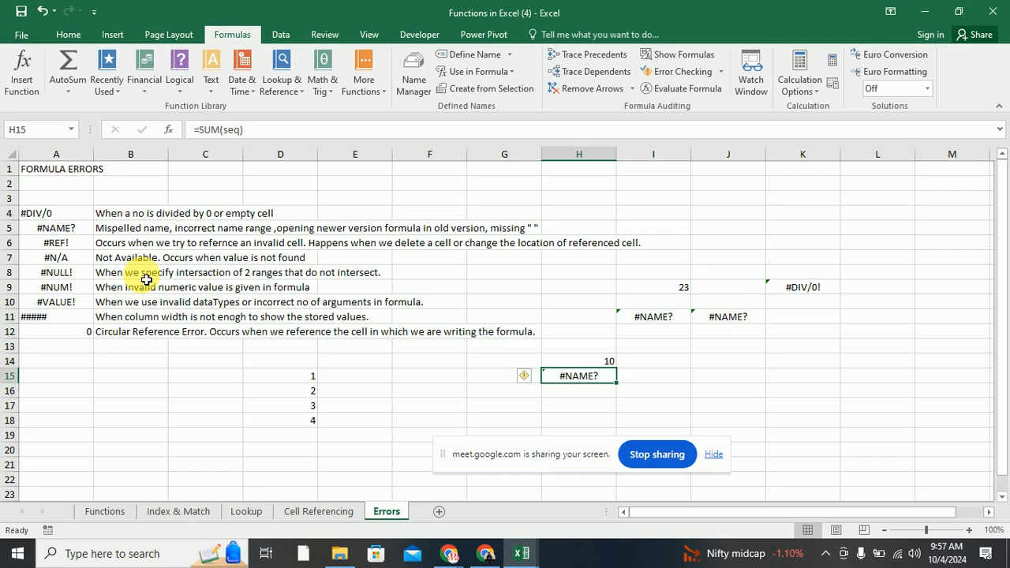
{"action": "left_click", "coordinate": [59, 243]}
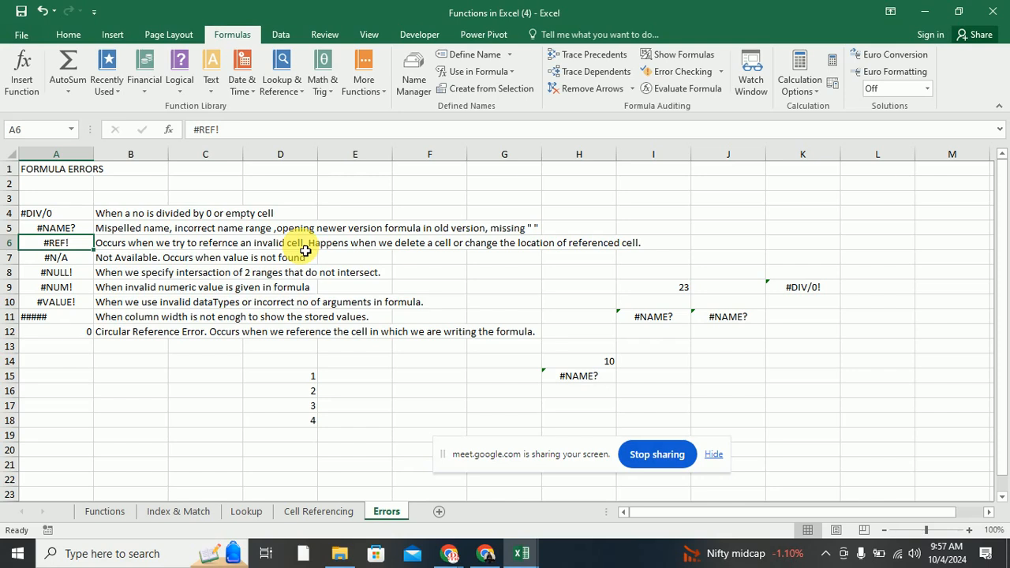
{"action": "left_click", "coordinate": [75, 261]}
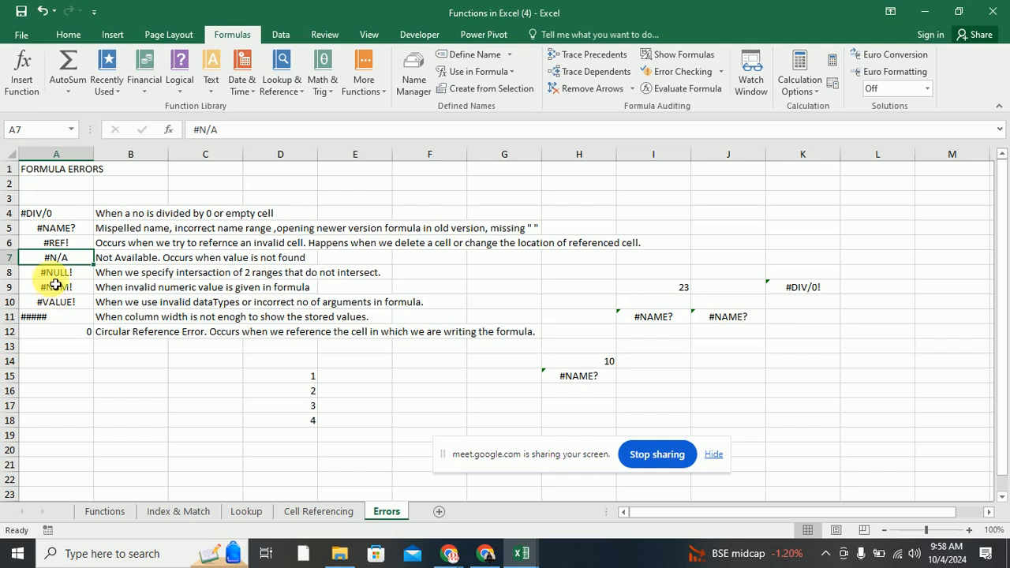
Step: Fill the empty cells J15:K15 with yellow and the empty cells L16:M16 with light blue
{"action": "left_click_drag", "start_coordinate": [710, 376], "coordinate": [797, 376]}
{"action": "left_click", "coordinate": [69, 34]}
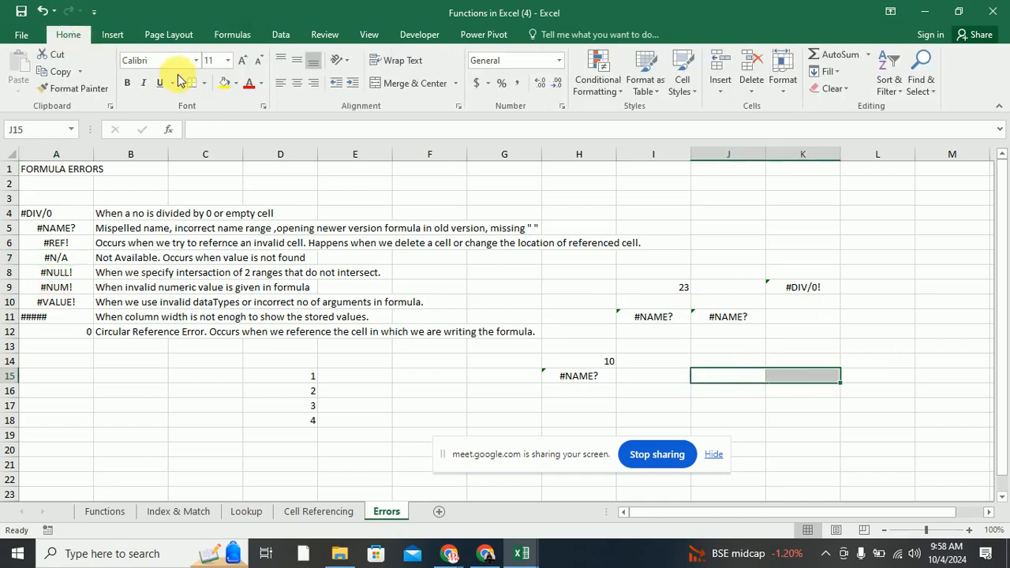
{"action": "left_click", "coordinate": [225, 84]}
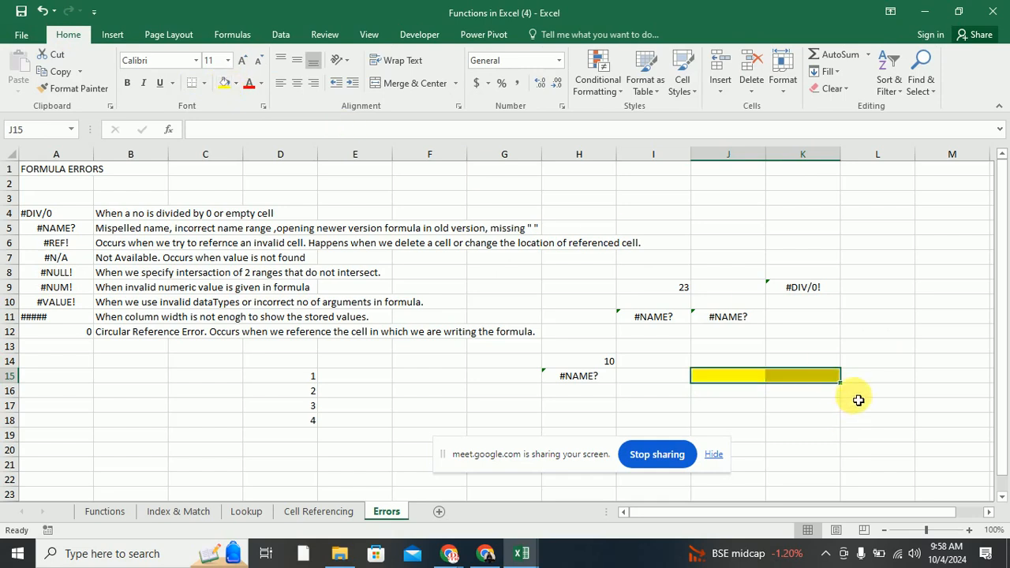
{"action": "left_click_drag", "start_coordinate": [858, 392], "coordinate": [987, 402]}
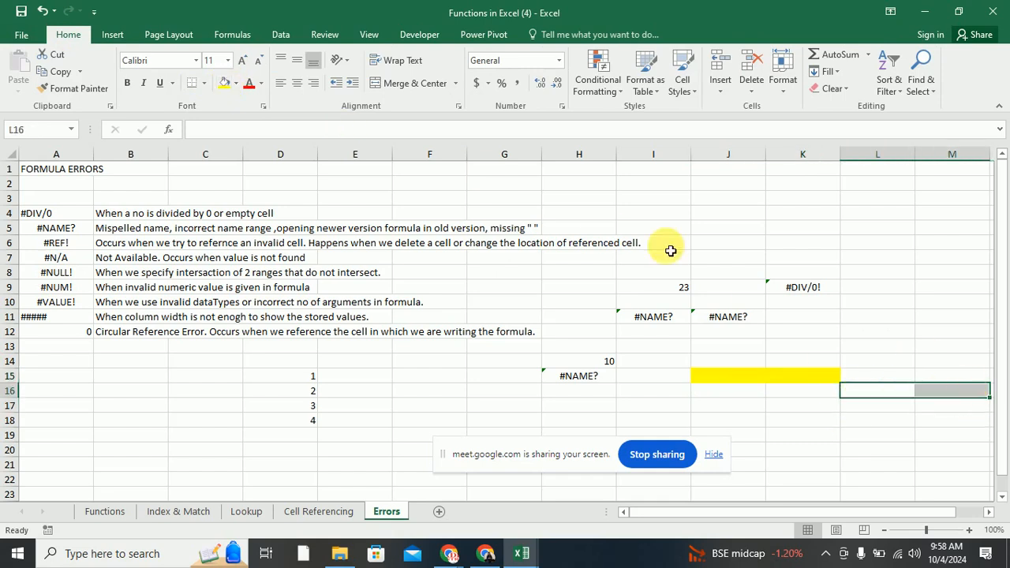
{"action": "left_click", "coordinate": [235, 83]}
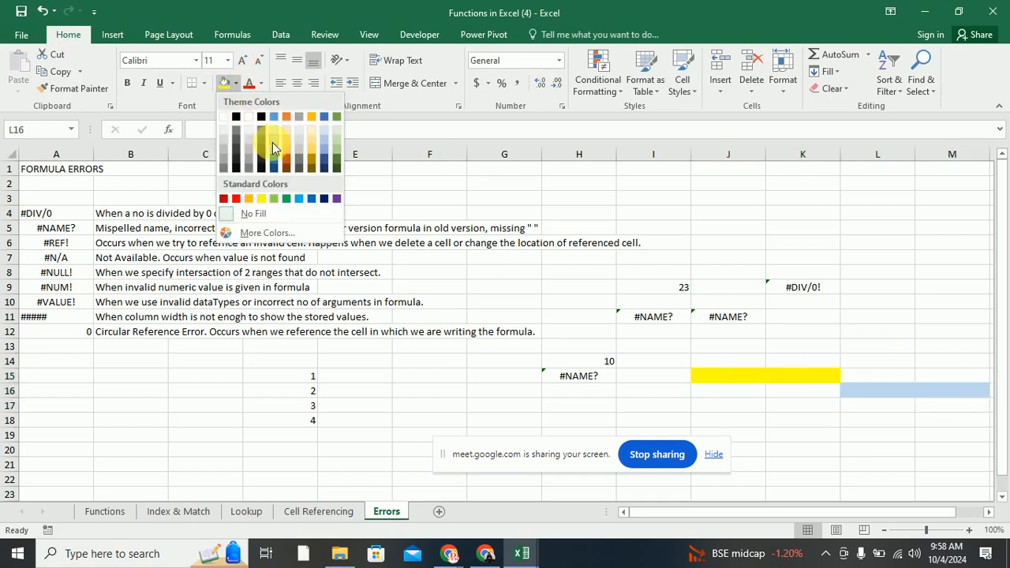
{"action": "left_click", "coordinate": [277, 149]}
{"action": "left_click", "coordinate": [803, 469]}
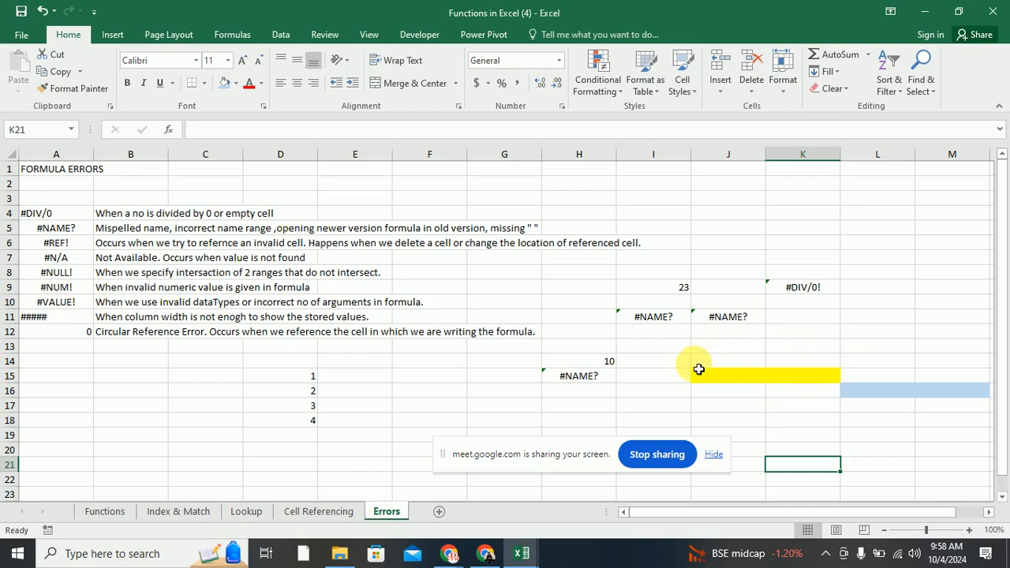
{"action": "left_click_drag", "start_coordinate": [699, 363], "coordinate": [938, 397]}
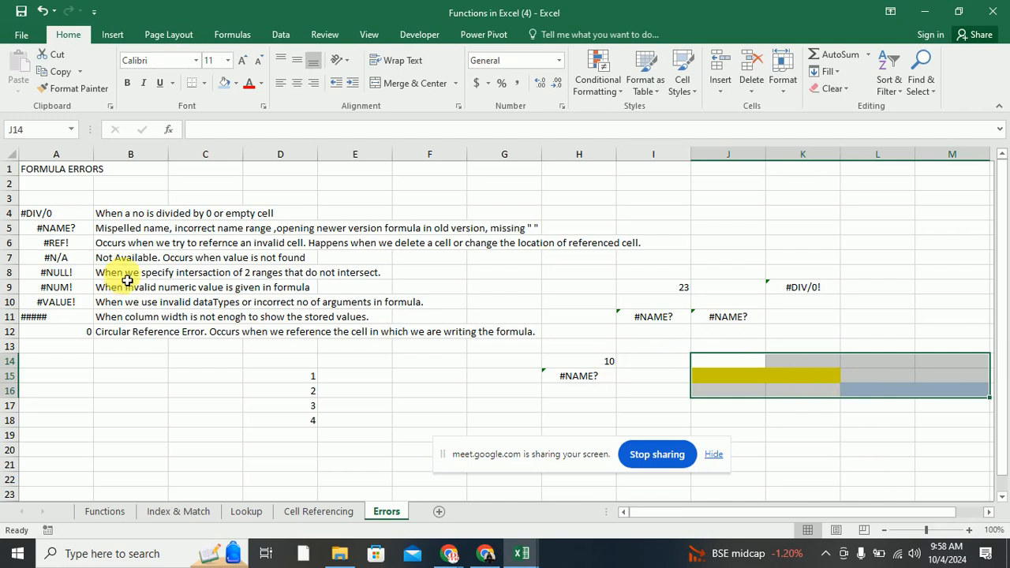
{"action": "left_click", "coordinate": [56, 274]}
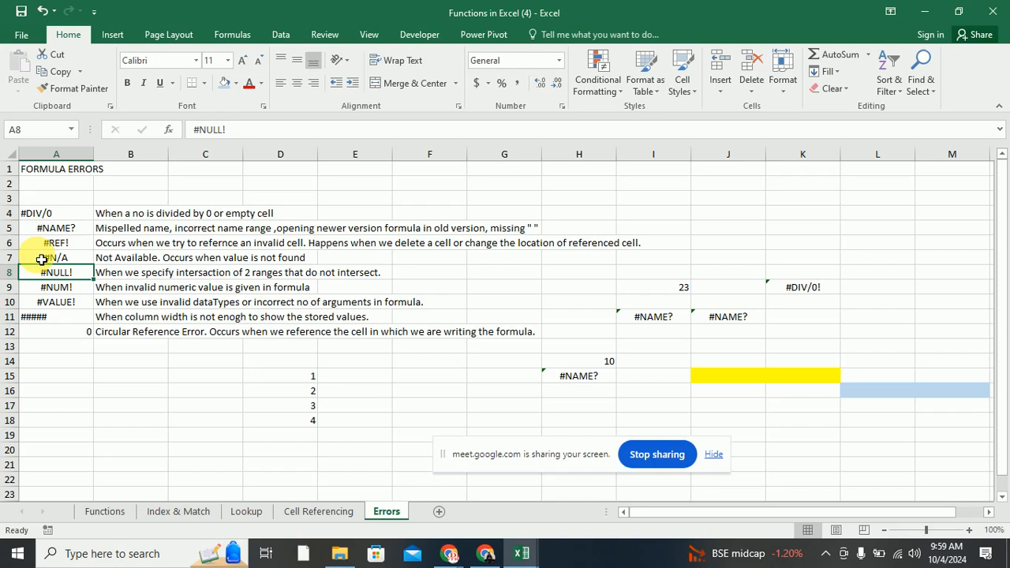
{"action": "left_click", "coordinate": [71, 290]}
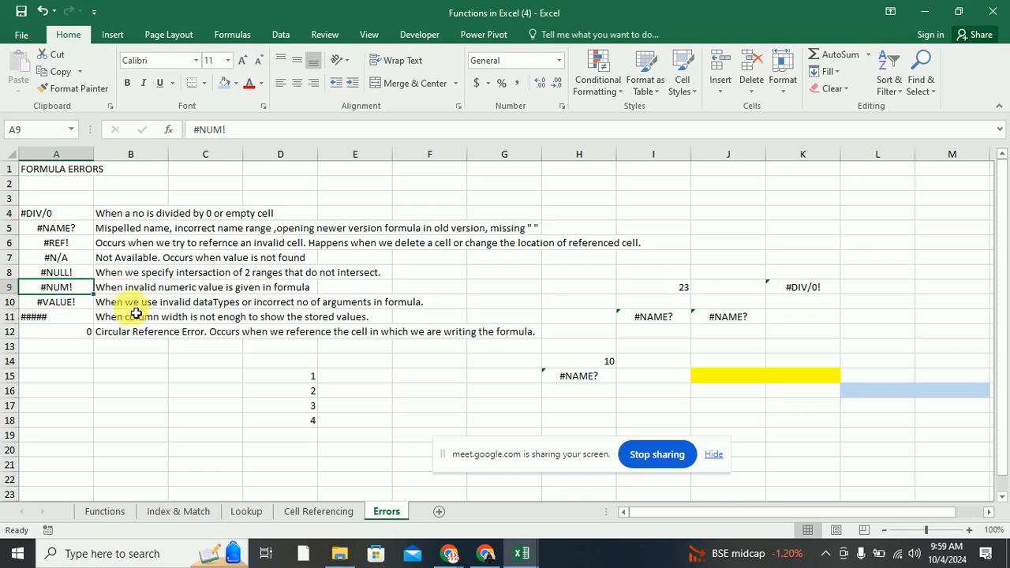
Step: Enter abc in D19 and sum D15:D19 in D20, including the text cell in the range
{"action": "left_click", "coordinate": [292, 440]}
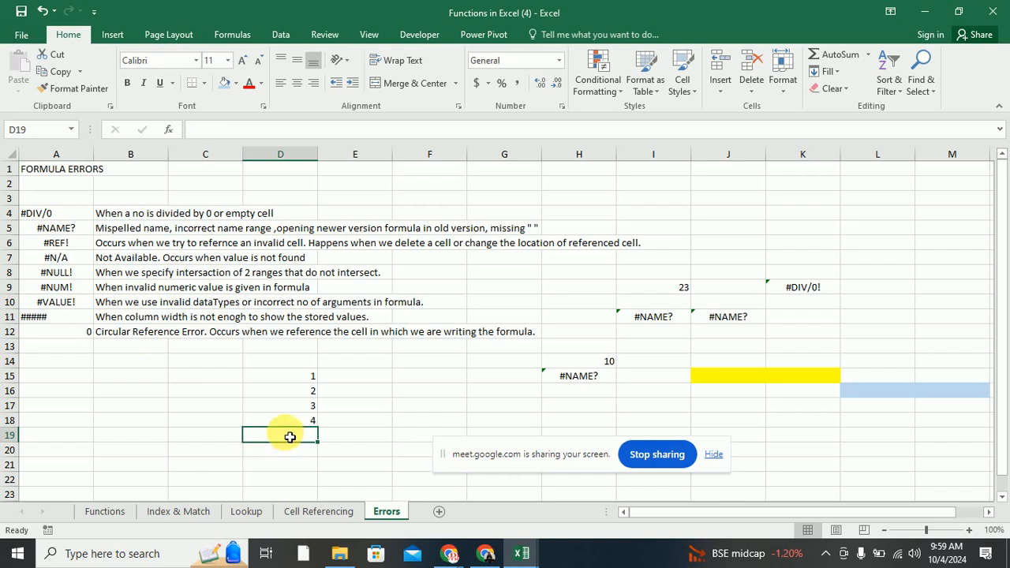
{"action": "type", "text": "abc"}
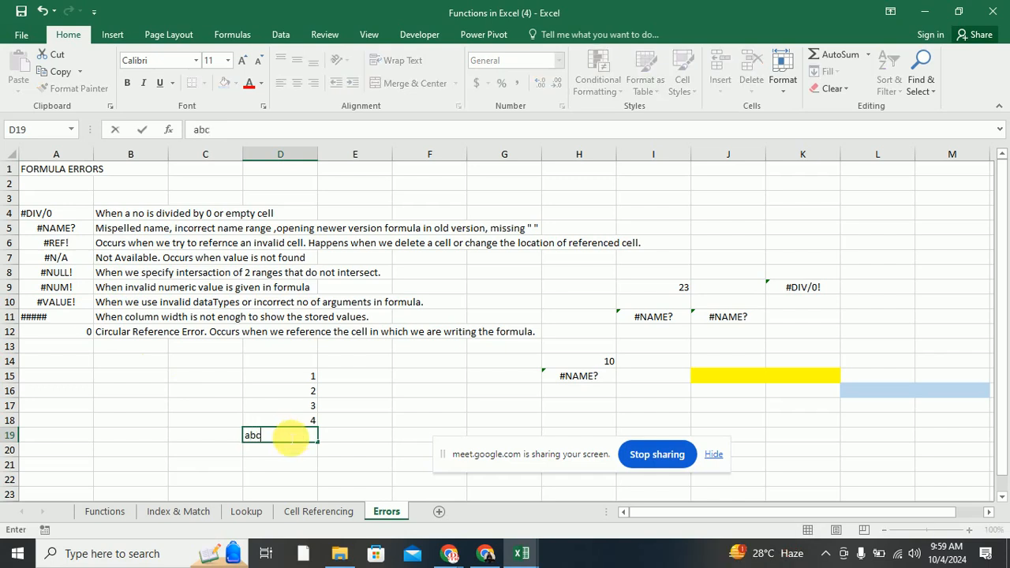
{"action": "key", "text": "Return"}
{"action": "type", "text": "=sum("}
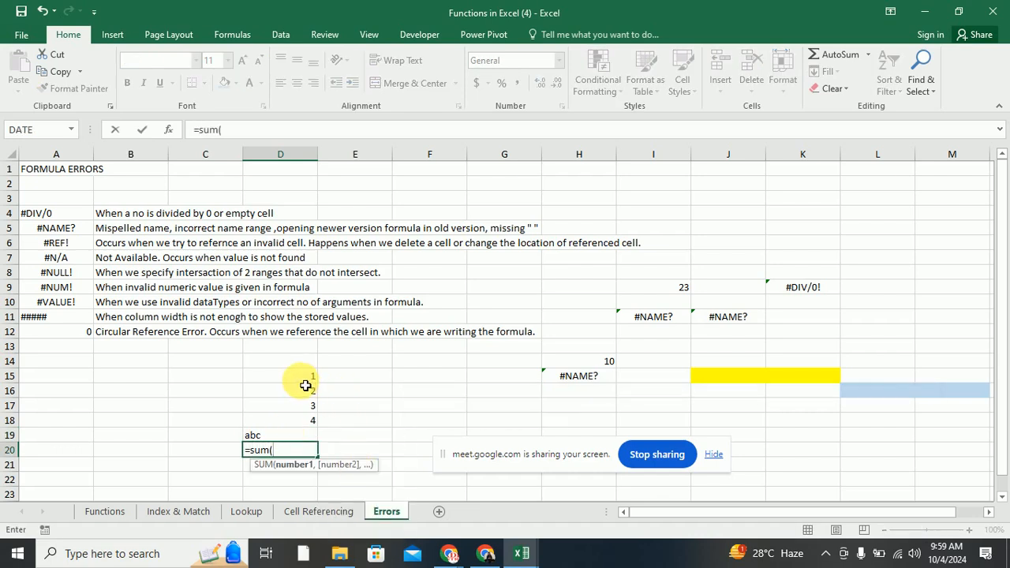
{"action": "left_click_drag", "start_coordinate": [306, 381], "coordinate": [303, 435]}
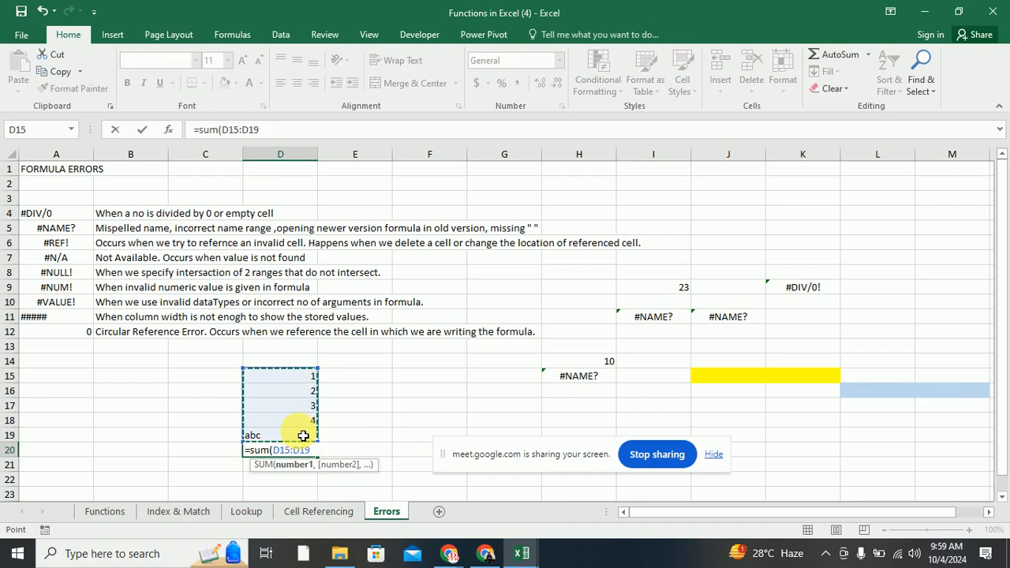
{"action": "key", "text": "Return"}
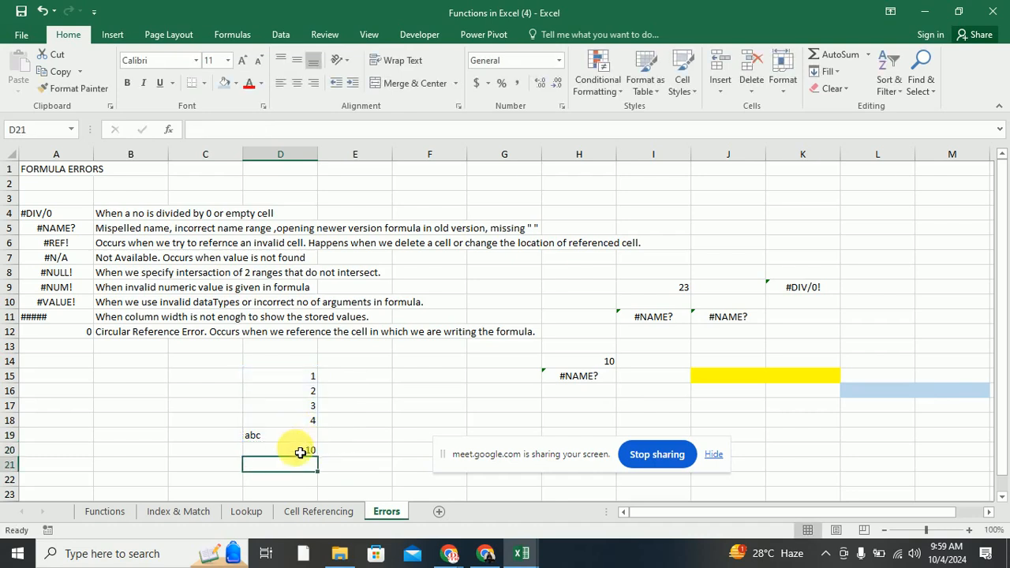
{"action": "left_click", "coordinate": [304, 449]}
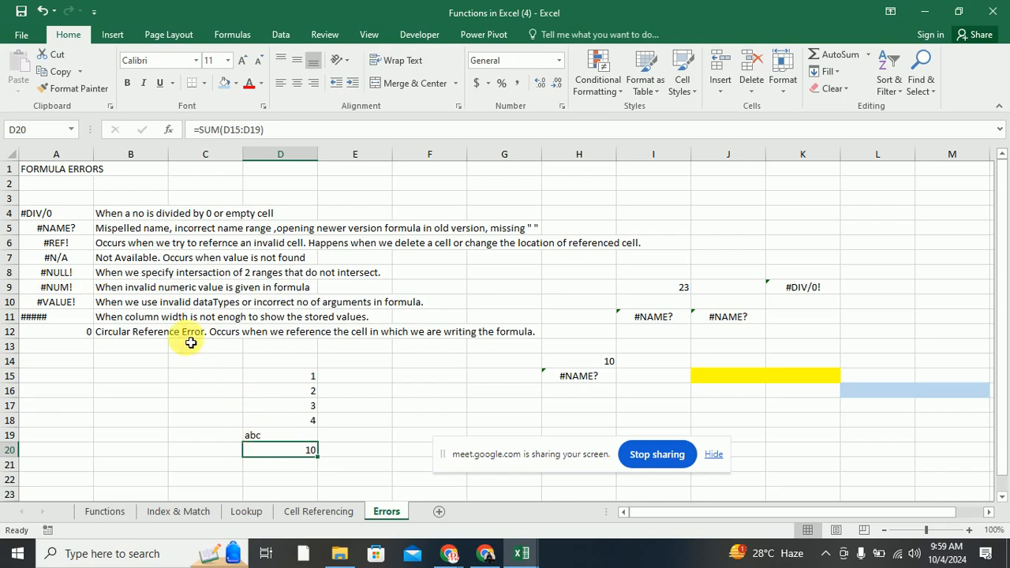
Step: Go through the #NUM! and #VALUE! entries in A9 and A10 of the error list
{"action": "left_click", "coordinate": [134, 382]}
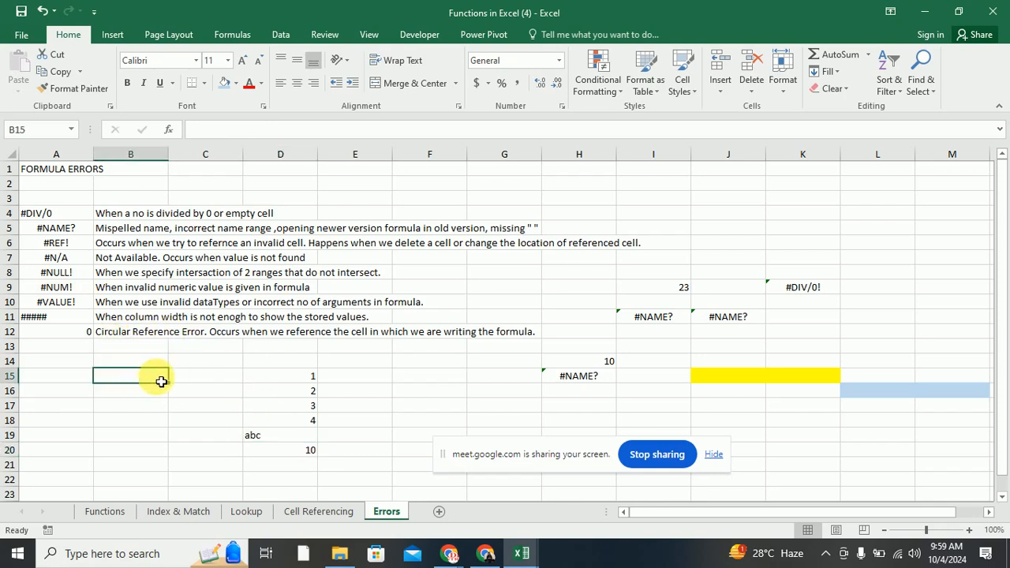
{"action": "left_click", "coordinate": [58, 289]}
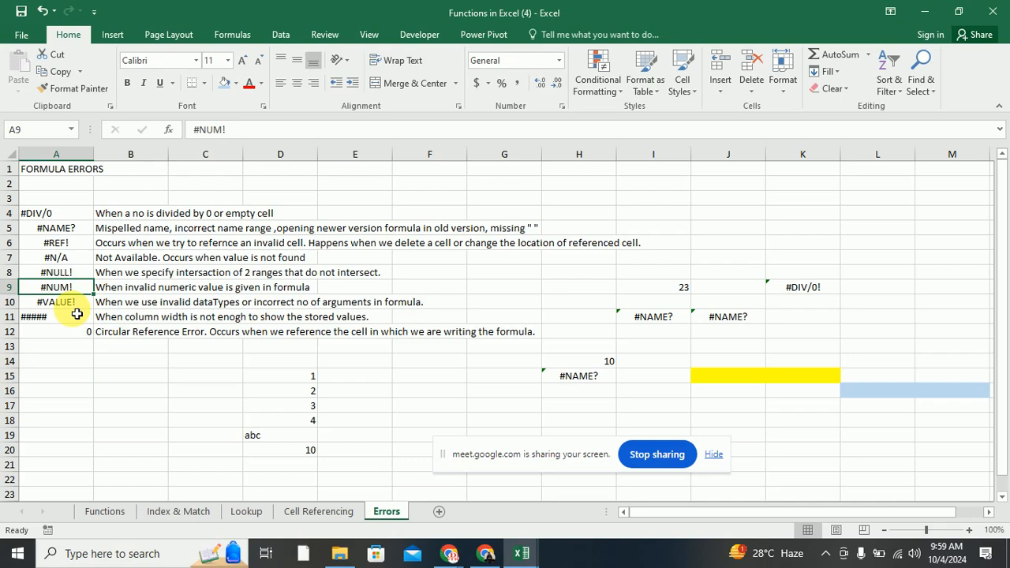
{"action": "key", "text": "Down"}
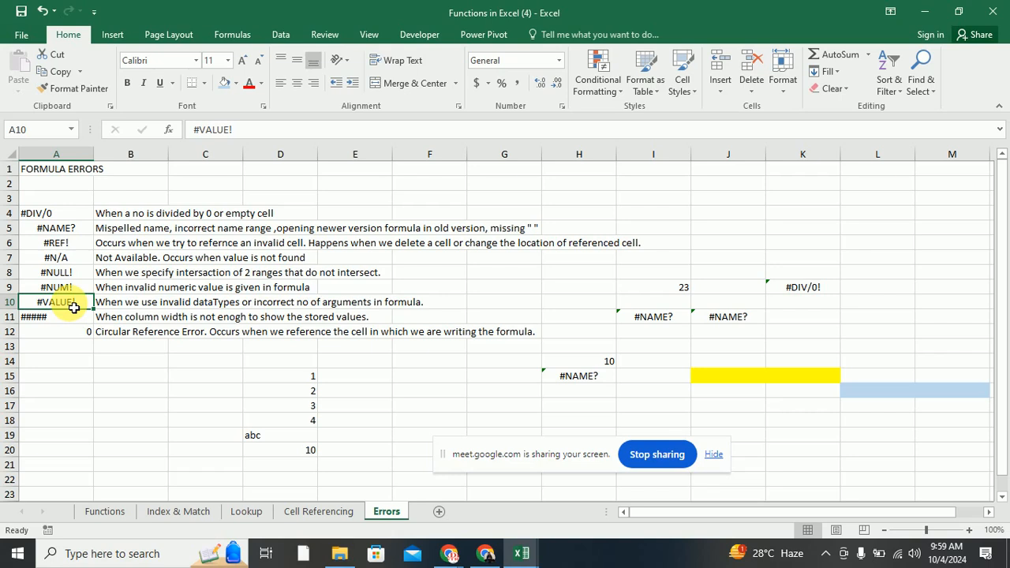
{"action": "left_click", "coordinate": [131, 442]}
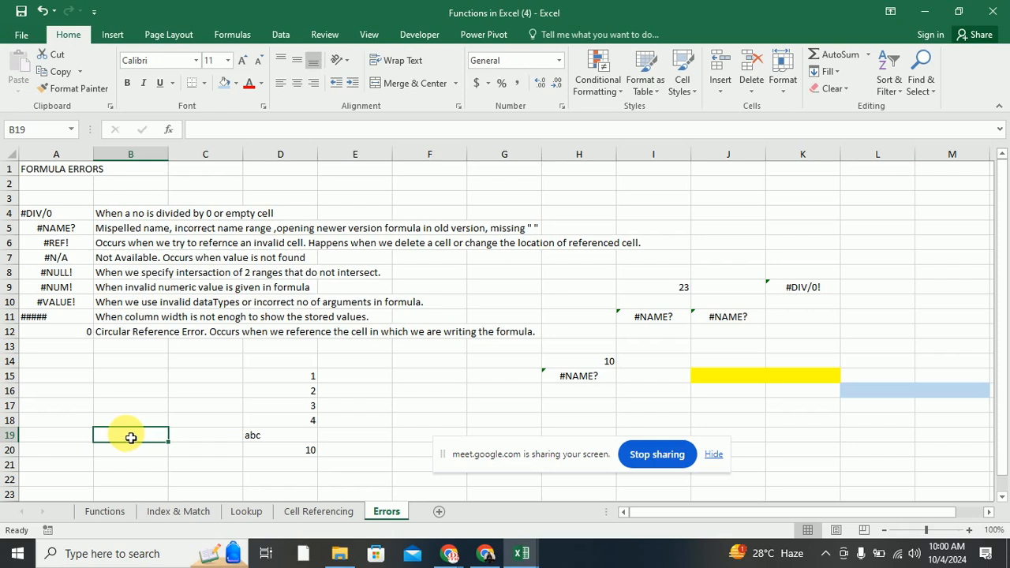
{"action": "left_click", "coordinate": [485, 554]}
{"action": "left_click", "coordinate": [861, 410]}
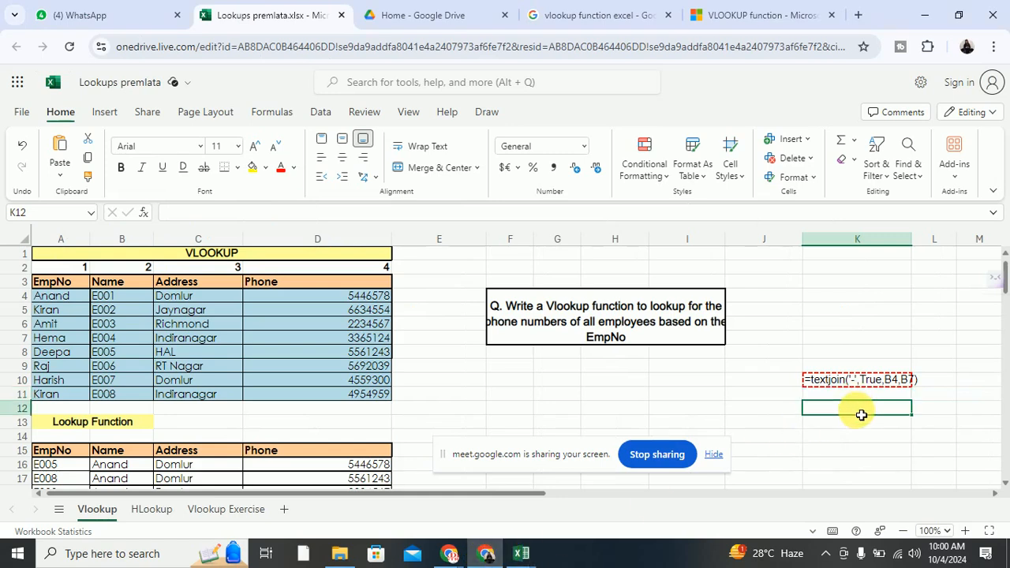
{"action": "key", "text": "alt+Tab"}
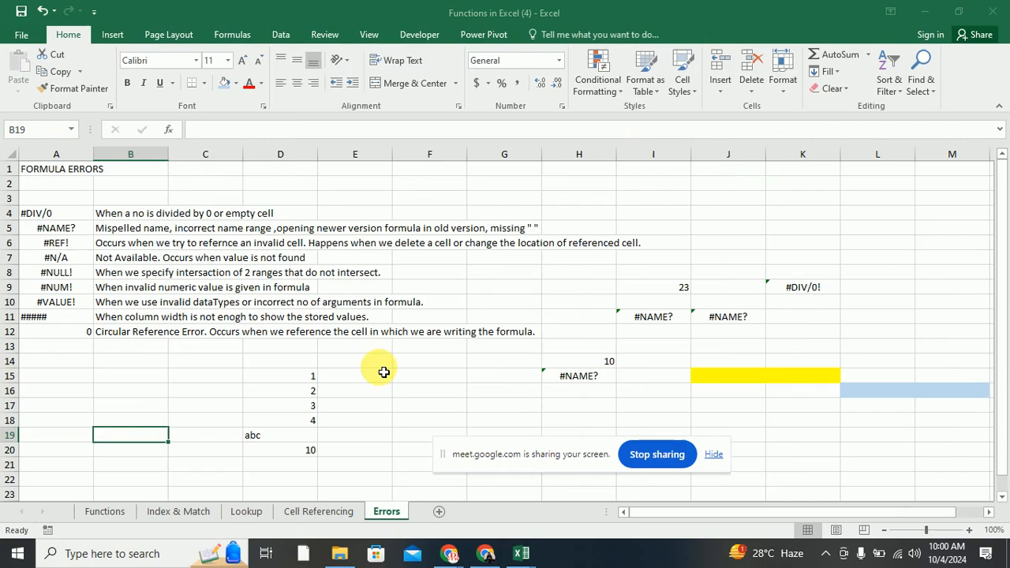
Step: Review the INDEX syntax in A10 of the Index & Match sheet, and return to the #VALUE! entry on the Errors sheet
{"action": "left_click", "coordinate": [180, 514]}
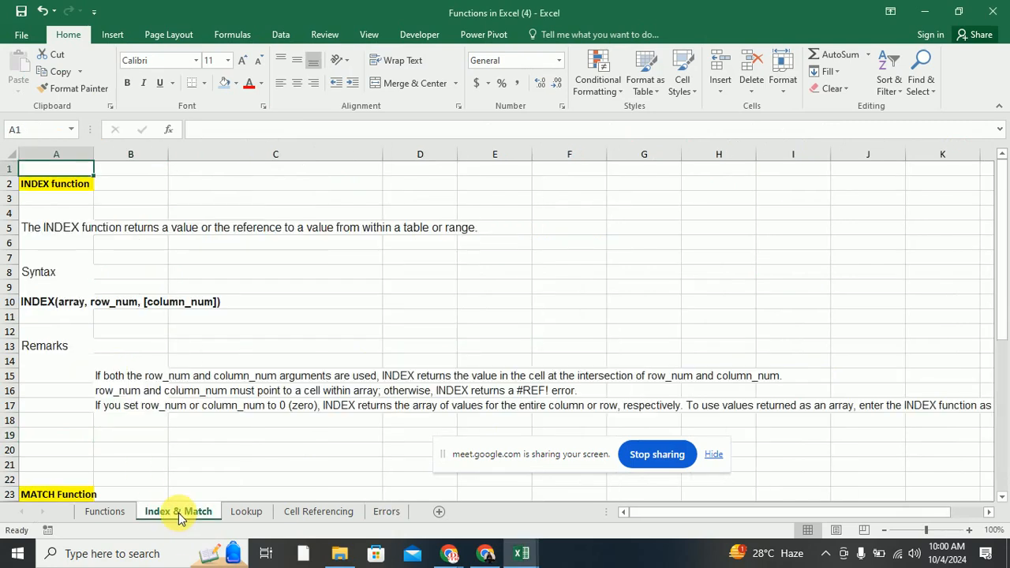
{"action": "left_click", "coordinate": [78, 308]}
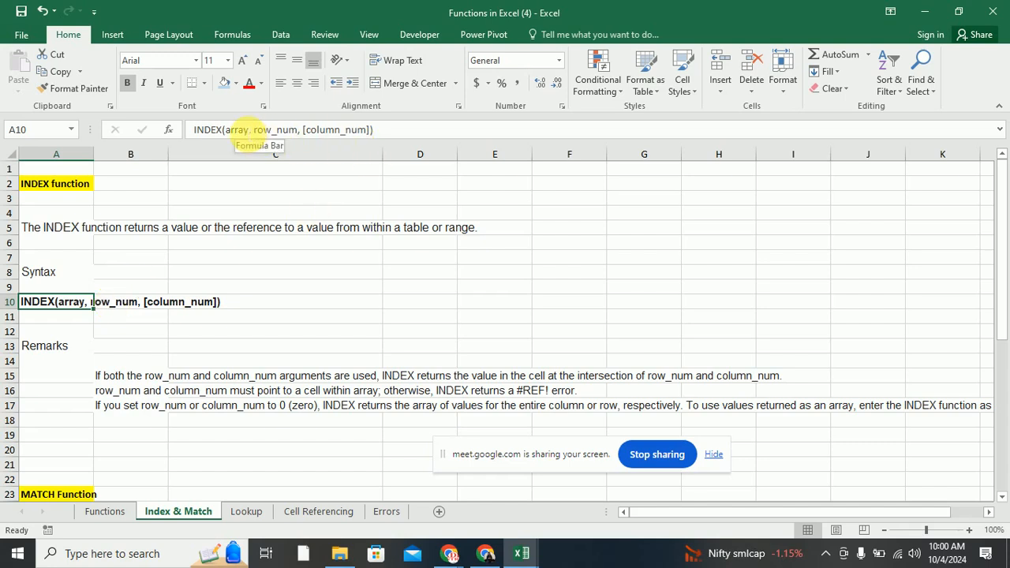
{"action": "left_click_drag", "start_coordinate": [194, 130], "coordinate": [312, 134]}
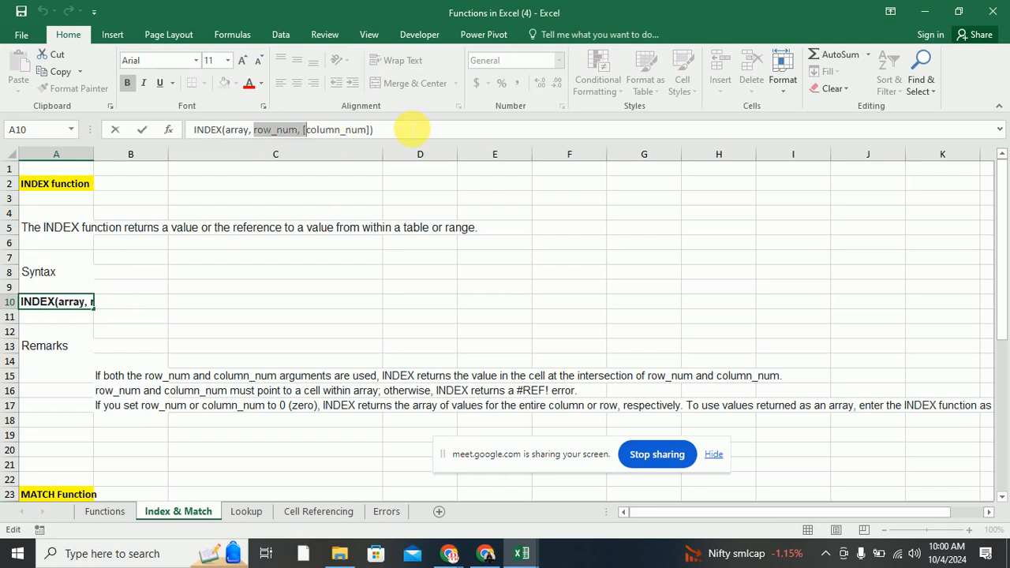
{"action": "left_click", "coordinate": [387, 512]}
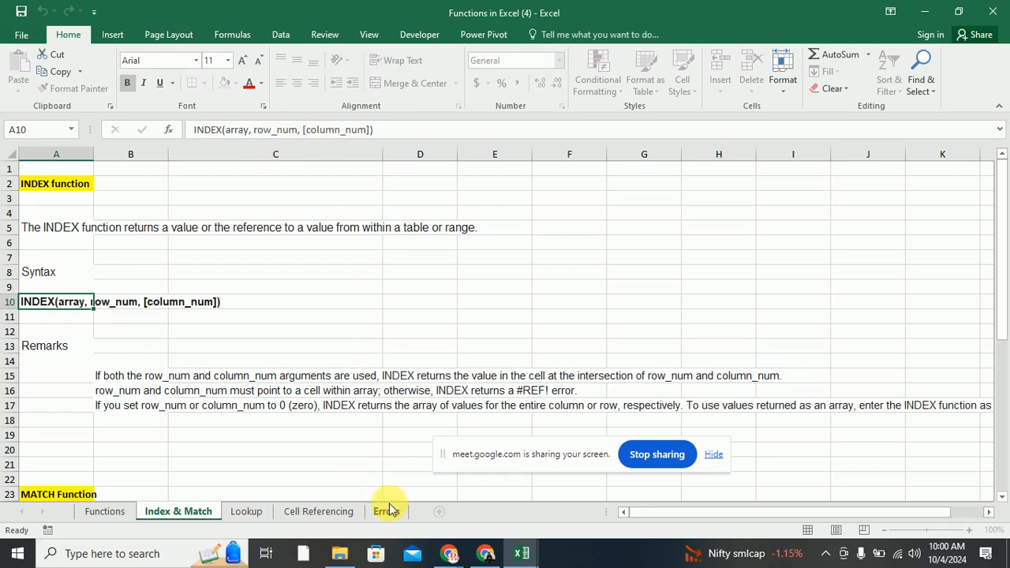
{"action": "left_click", "coordinate": [89, 308]}
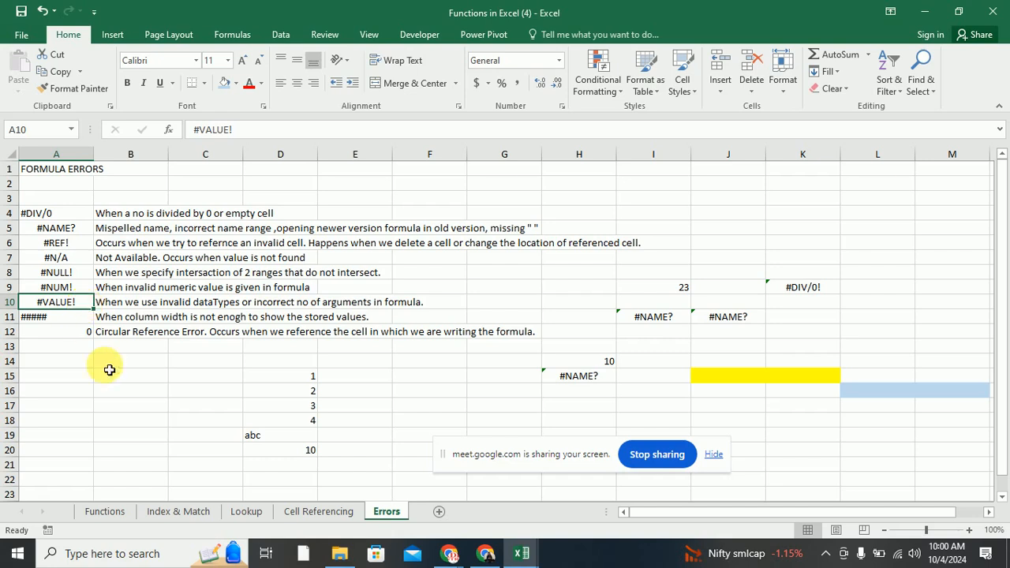
Step: Try to enter =if(D16>30) in B18, leaving out the true and false values
{"action": "left_click", "coordinate": [131, 424]}
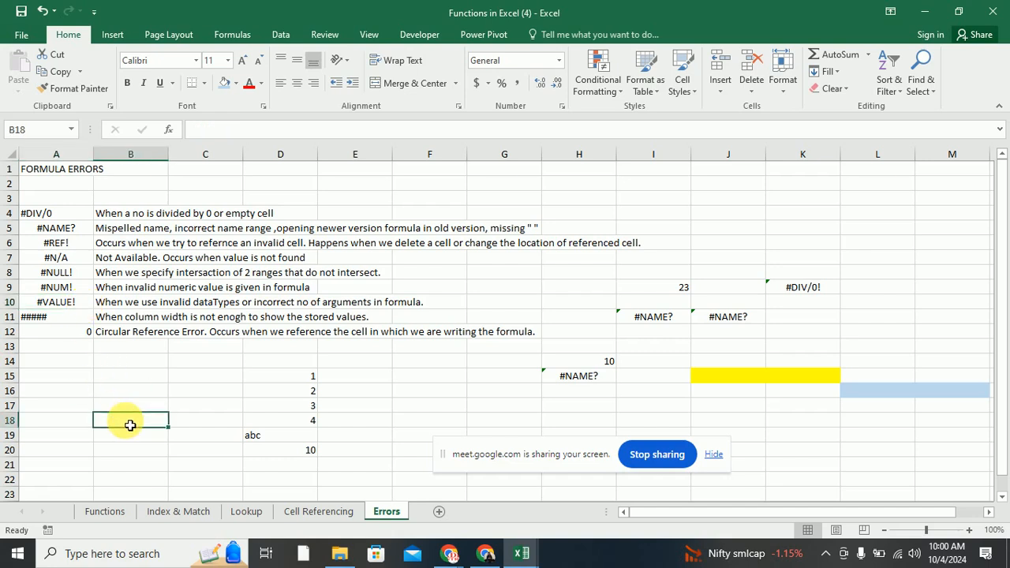
{"action": "type", "text": "=i"}
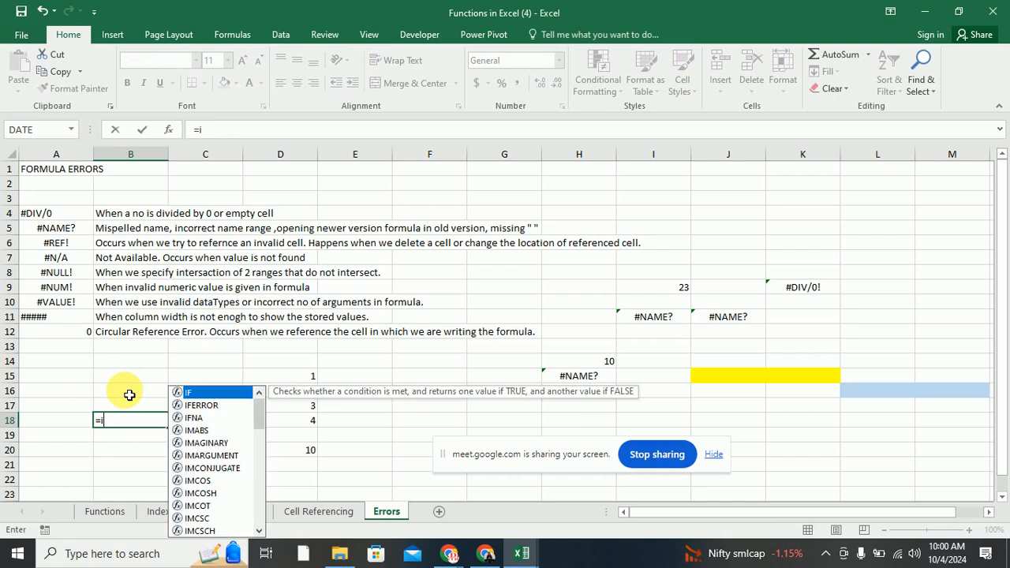
{"action": "type", "text": "f("}
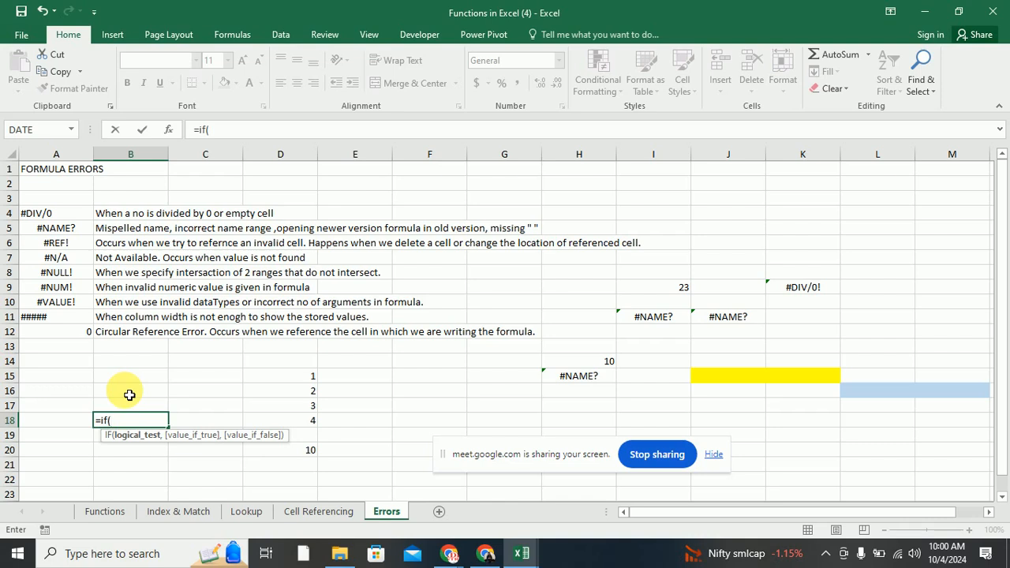
{"action": "left_click", "coordinate": [294, 395]}
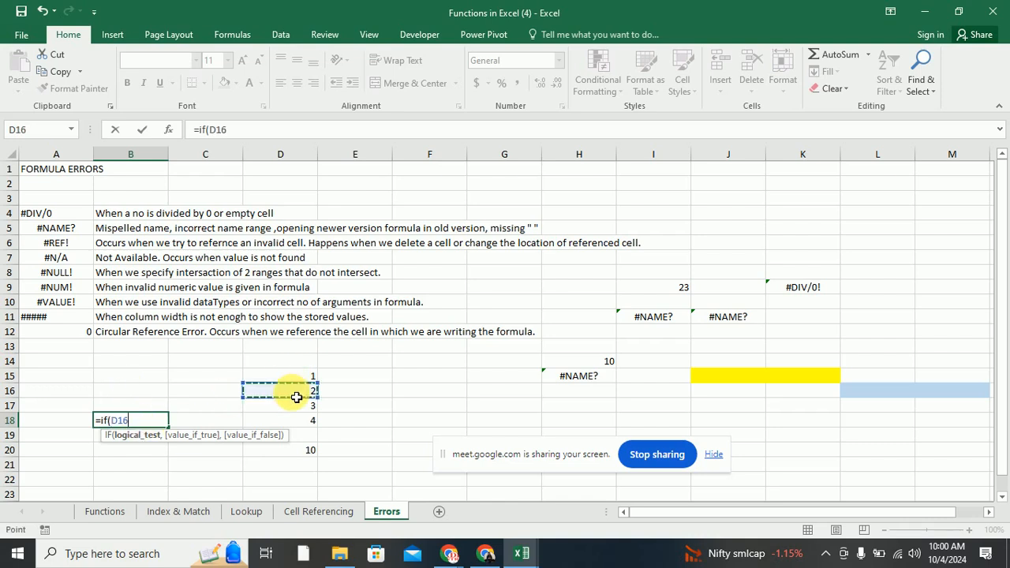
{"action": "type", "text": ">30)"}
{"action": "key", "text": "Return"}
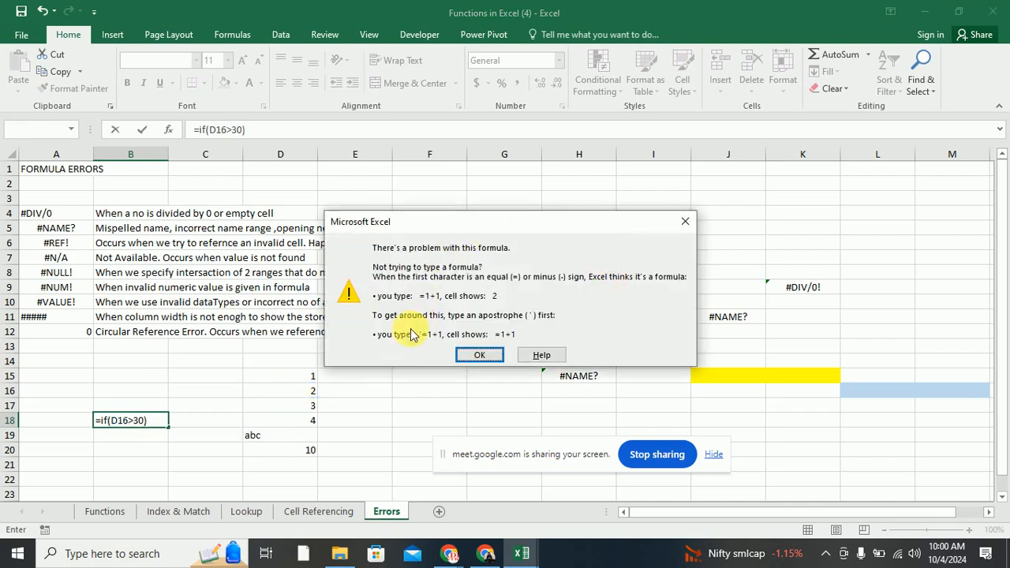
{"action": "left_click", "coordinate": [495, 360]}
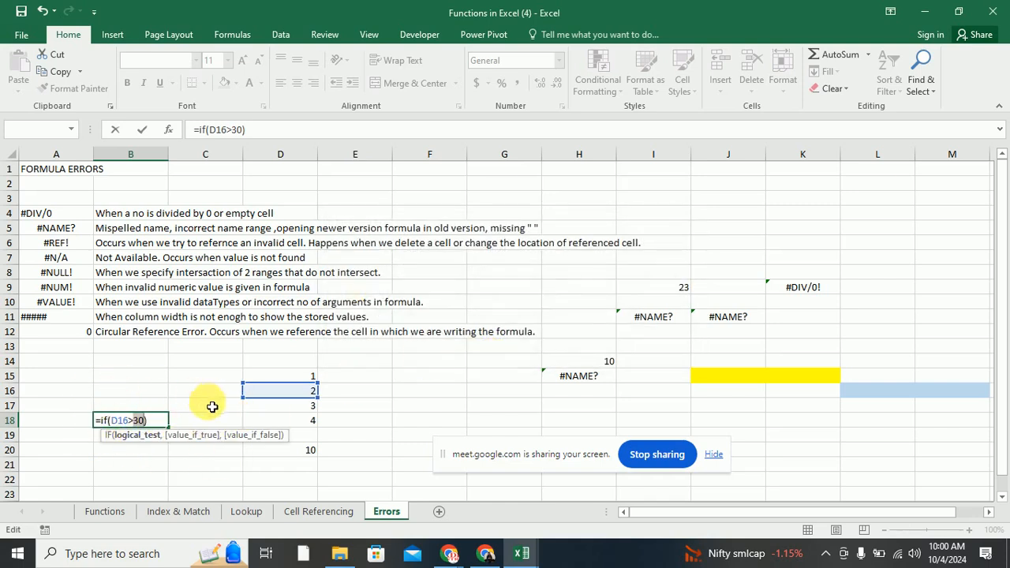
Step: Clear the IF function and its argument from B18, keeping only the equal sign
{"action": "type", "text": ","}
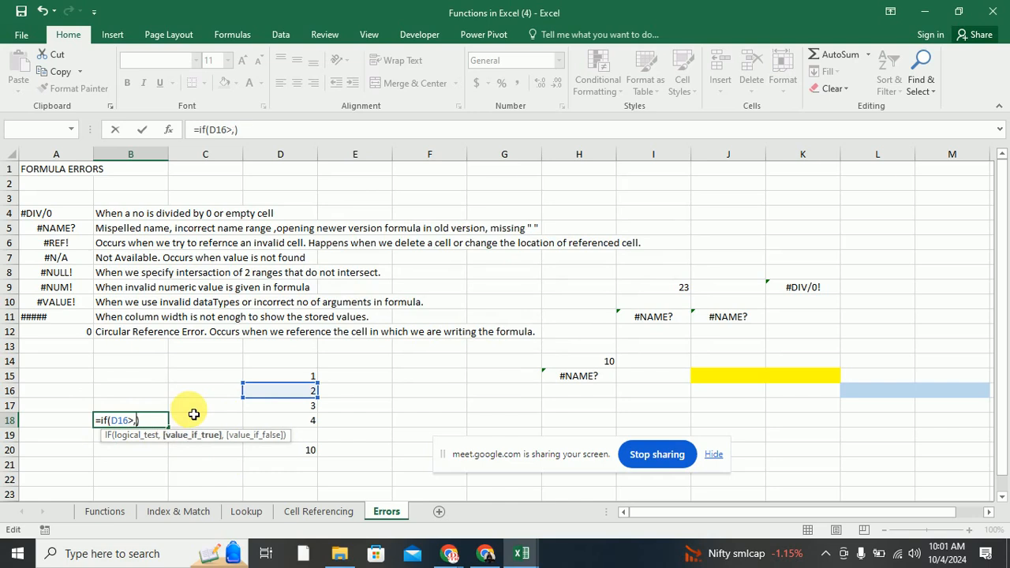
{"action": "key", "text": "BackSpace"}
{"action": "key", "text": "BackSpace"}
{"action": "key", "text": "BackSpace"}
{"action": "key", "text": "BackSpace"}
{"action": "key", "text": "BackSpace"}
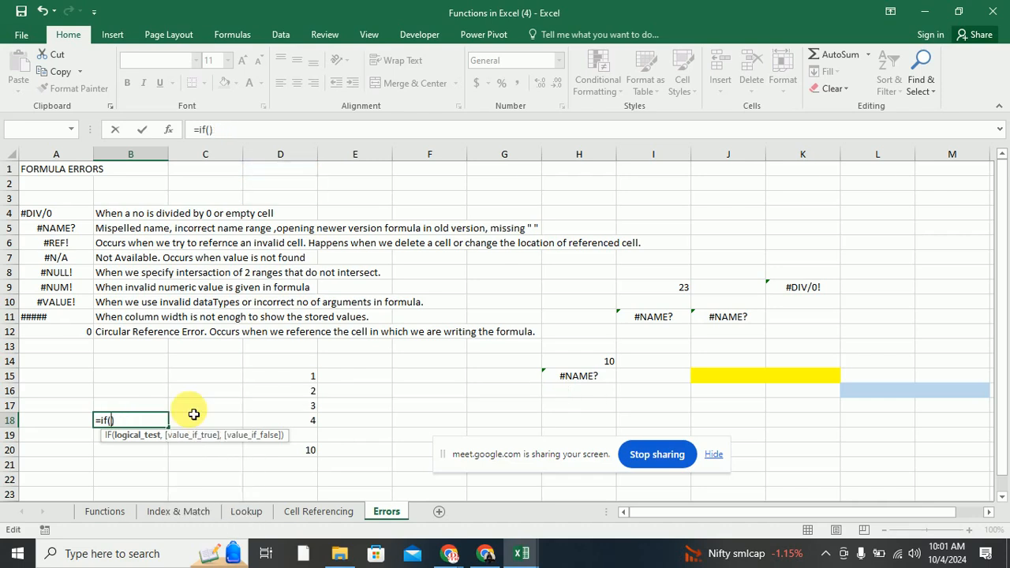
{"action": "key", "text": "BackSpace"}
{"action": "key", "text": "Delete"}
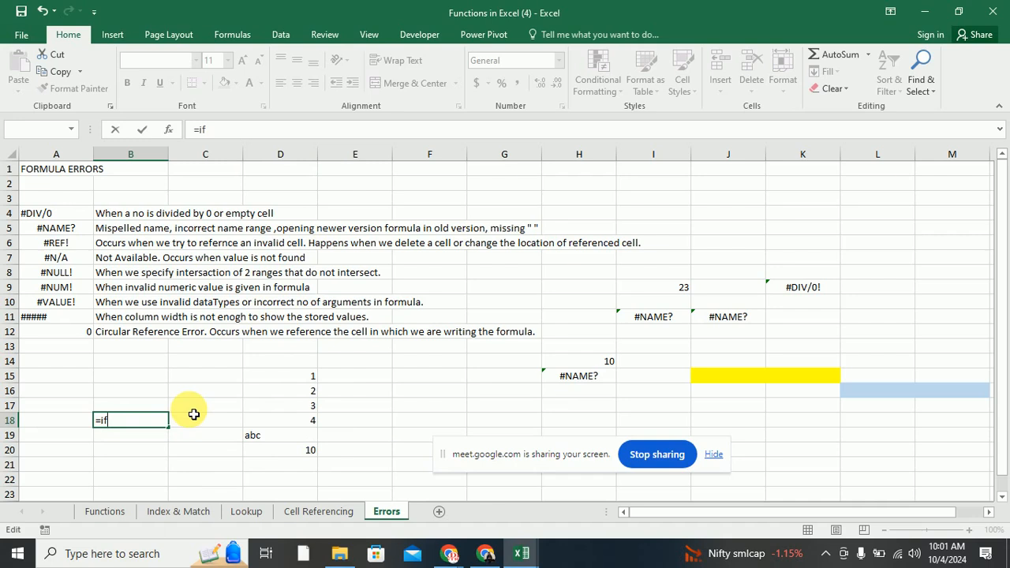
{"action": "key", "text": "BackSpace"}
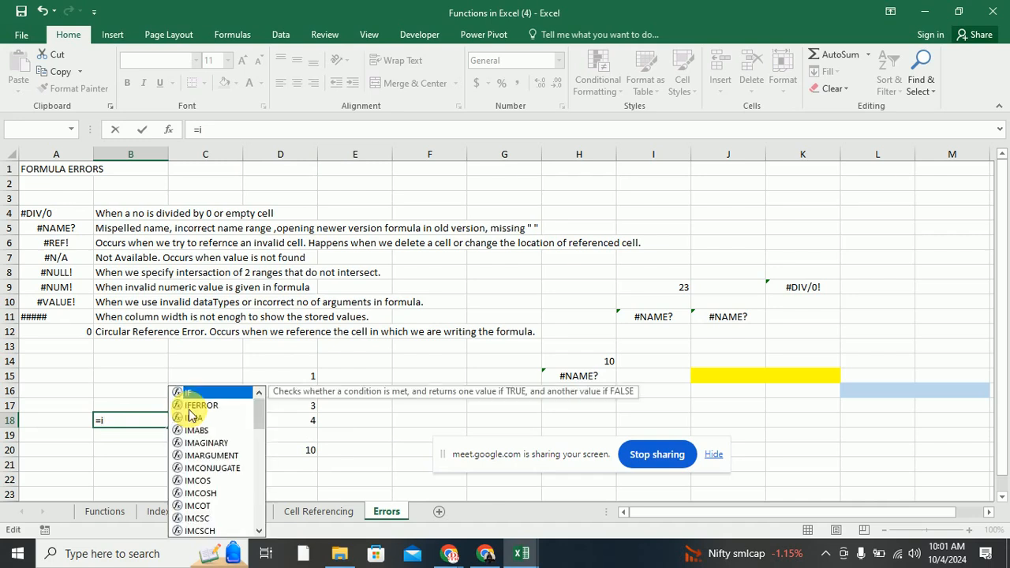
{"action": "key", "text": "BackSpace"}
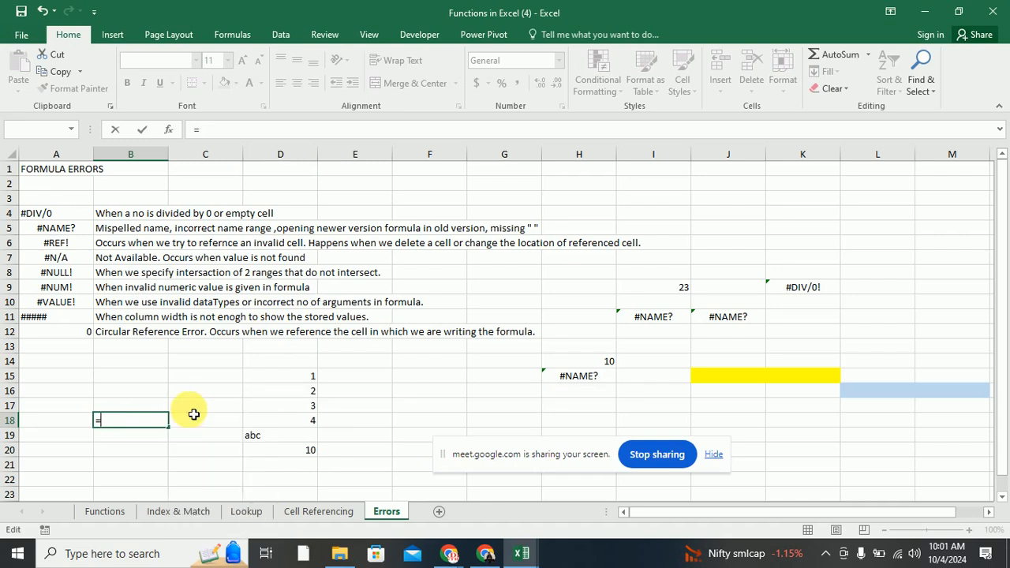
Step: Try to enter =index(Sequence) in B18 using the range D15:D18 as the only argument, and dismiss the resulting alert
{"action": "type", "text": "index("}
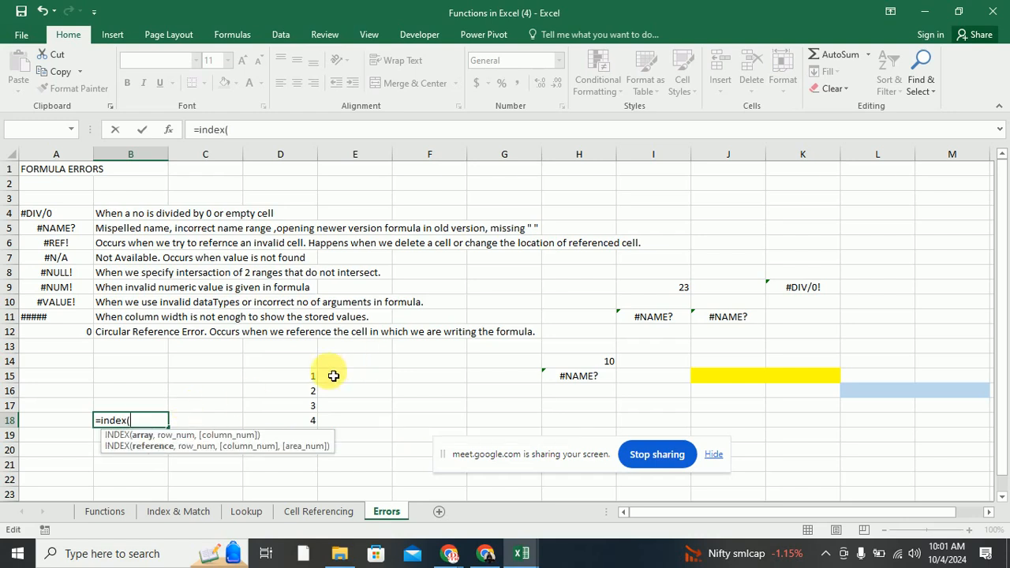
{"action": "left_click_drag", "start_coordinate": [300, 379], "coordinate": [297, 429]}
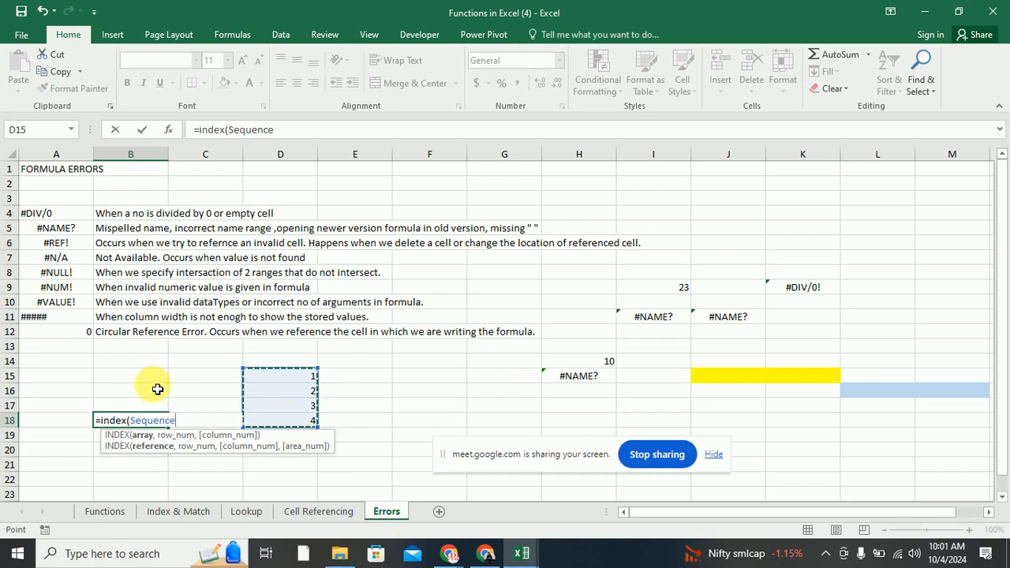
{"action": "type", "text": ","}
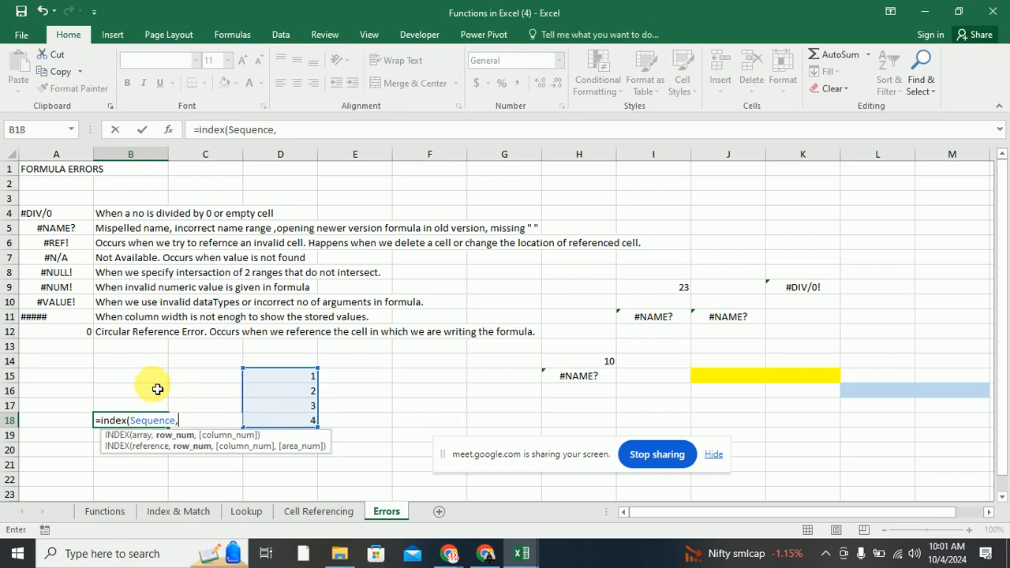
{"action": "key", "text": "BackSpace"}
{"action": "type", "text": ")"}
{"action": "key", "text": "Return"}
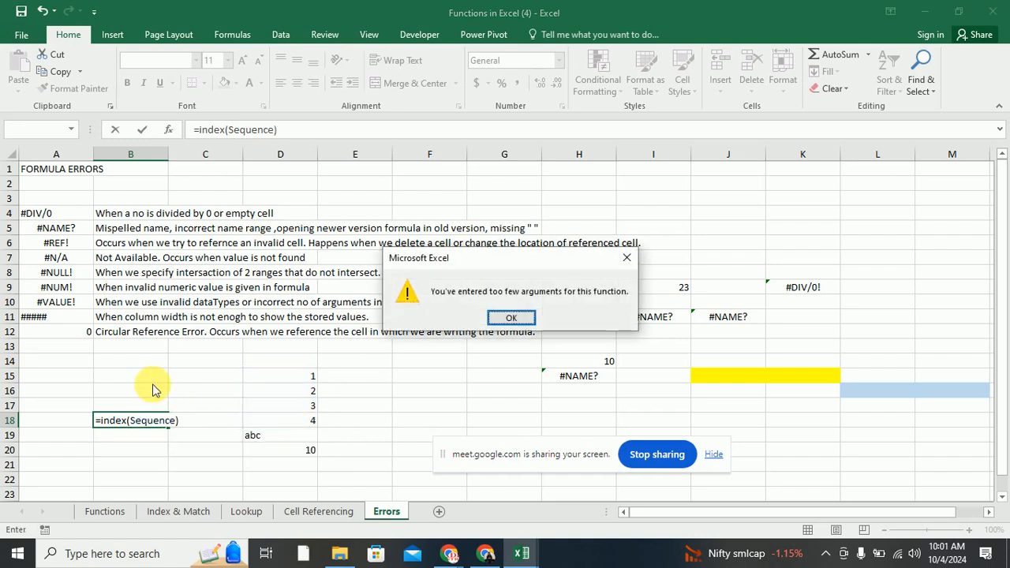
{"action": "left_click_drag", "start_coordinate": [492, 256], "coordinate": [470, 295]}
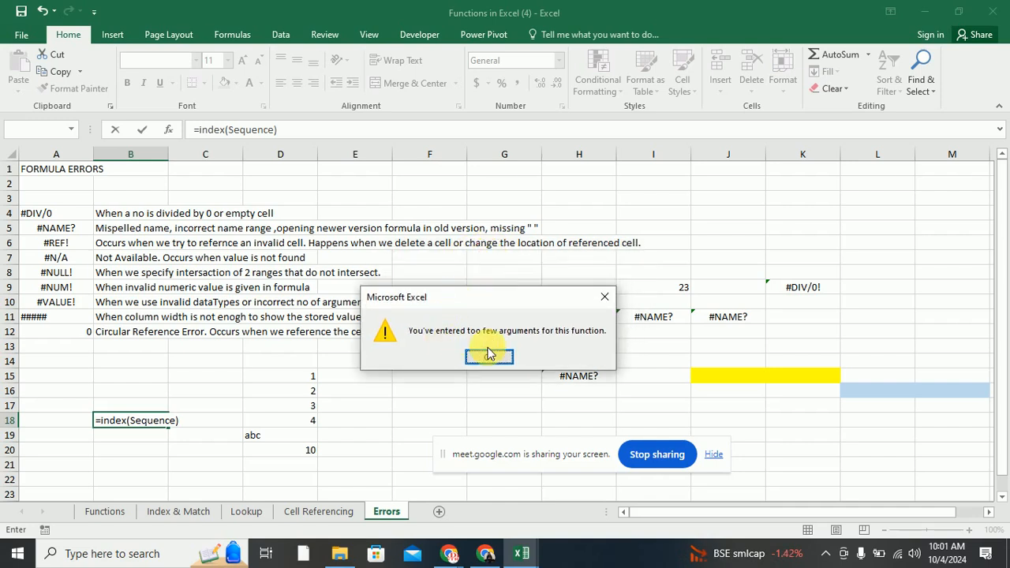
{"action": "left_click", "coordinate": [497, 358]}
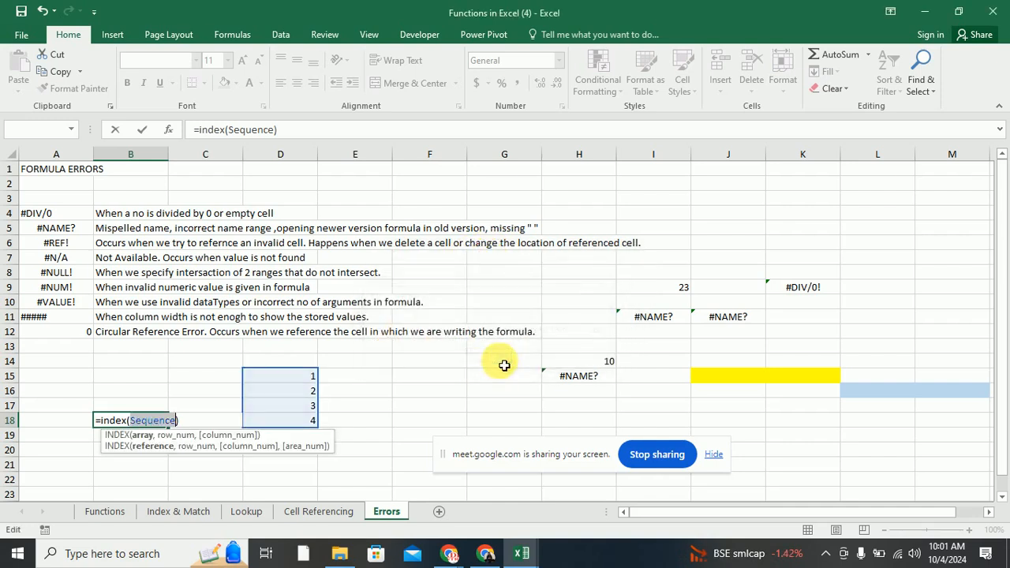
Step: Clear the entire INDEX formula from B18, including the equal sign, and leave the cell empty
{"action": "left_click", "coordinate": [162, 392]}
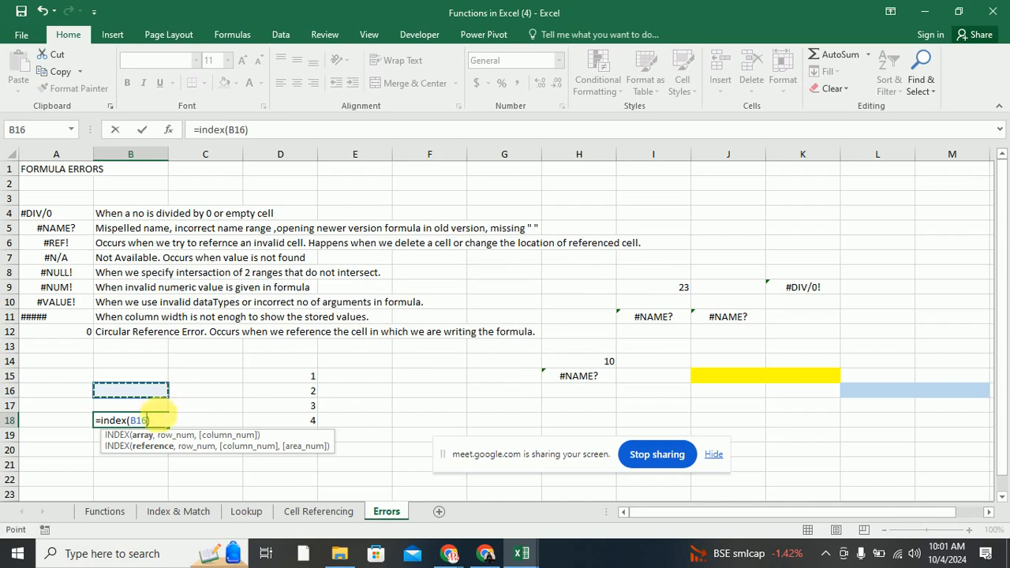
{"action": "key", "text": "BackSpace"}
{"action": "key", "text": "BackSpace"}
{"action": "key", "text": "BackSpace"}
{"action": "key", "text": "BackSpace"}
{"action": "key", "text": "BackSpace"}
{"action": "key", "text": "BackSpace"}
{"action": "key", "text": "BackSpace"}
{"action": "key", "text": "BackSpace"}
{"action": "key", "text": "BackSpace"}
{"action": "key", "text": "BackSpace"}
{"action": "key", "text": "BackSpace"}
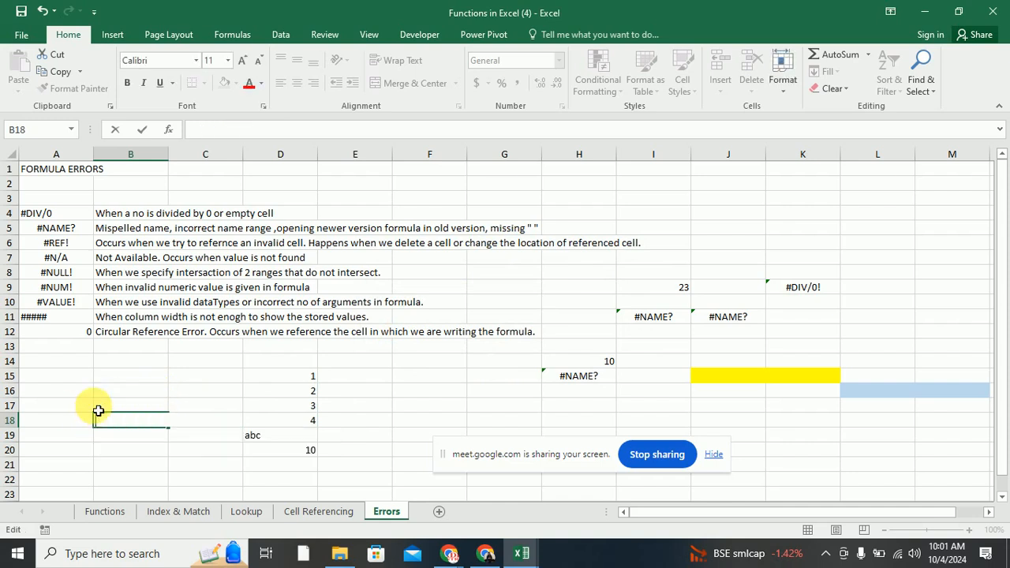
{"action": "left_click", "coordinate": [222, 435]}
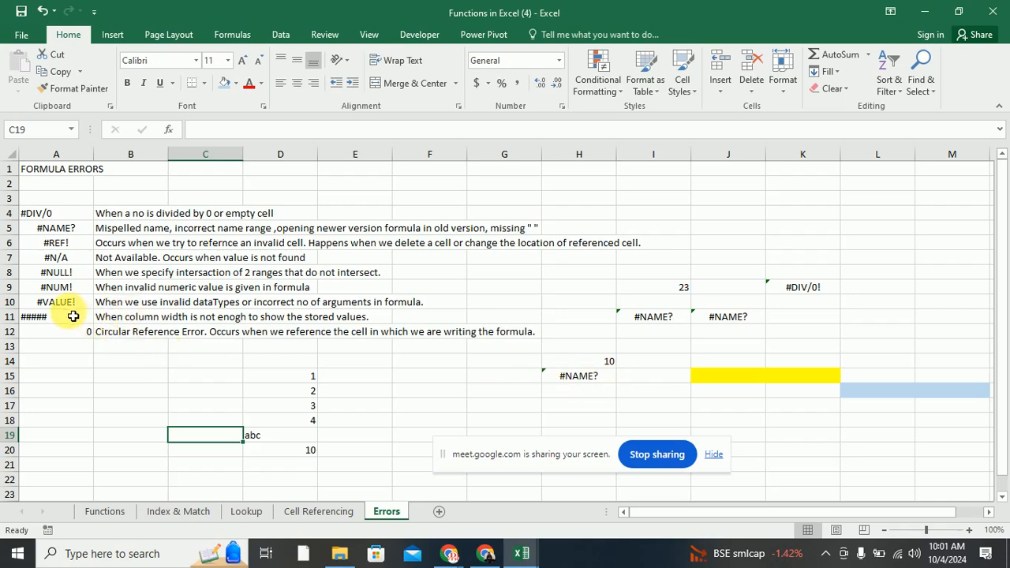
Step: Review the ##### entry in A11, and enter the date 12/01/2024 in D22
{"action": "left_click", "coordinate": [37, 322]}
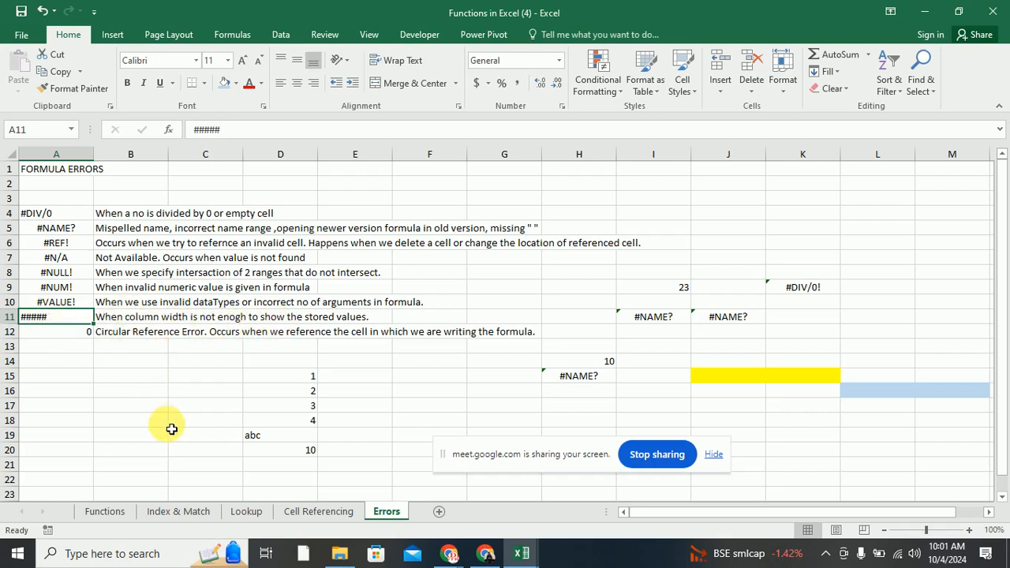
{"action": "left_click", "coordinate": [302, 479]}
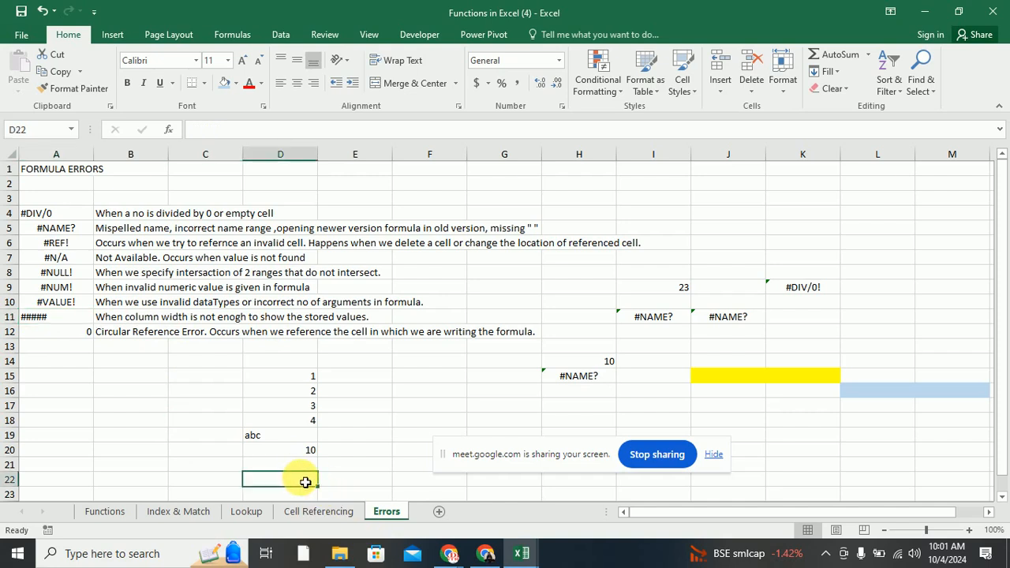
{"action": "type", "text": "12/01"}
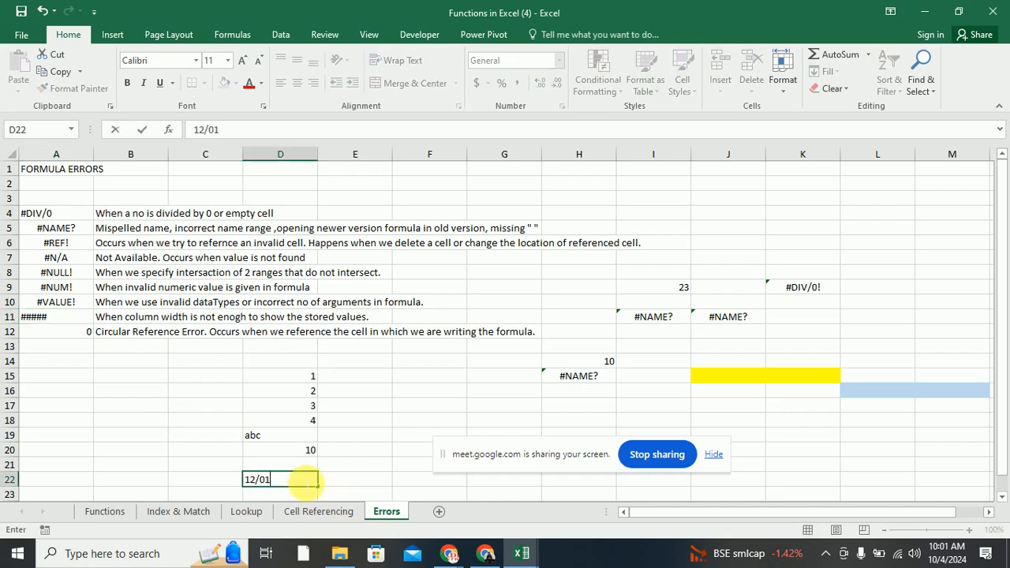
{"action": "type", "text": "/2024"}
{"action": "key", "text": "Return"}
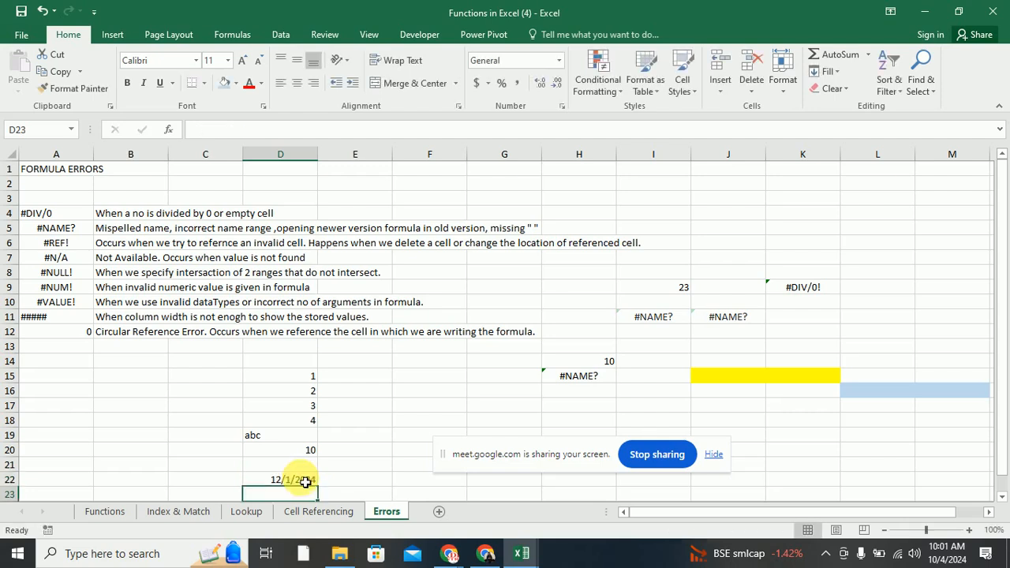
Step: Narrow column D until the date in D22 no longer fits, and widen it again to show the full date
{"action": "left_click_drag", "start_coordinate": [323, 161], "coordinate": [288, 158]}
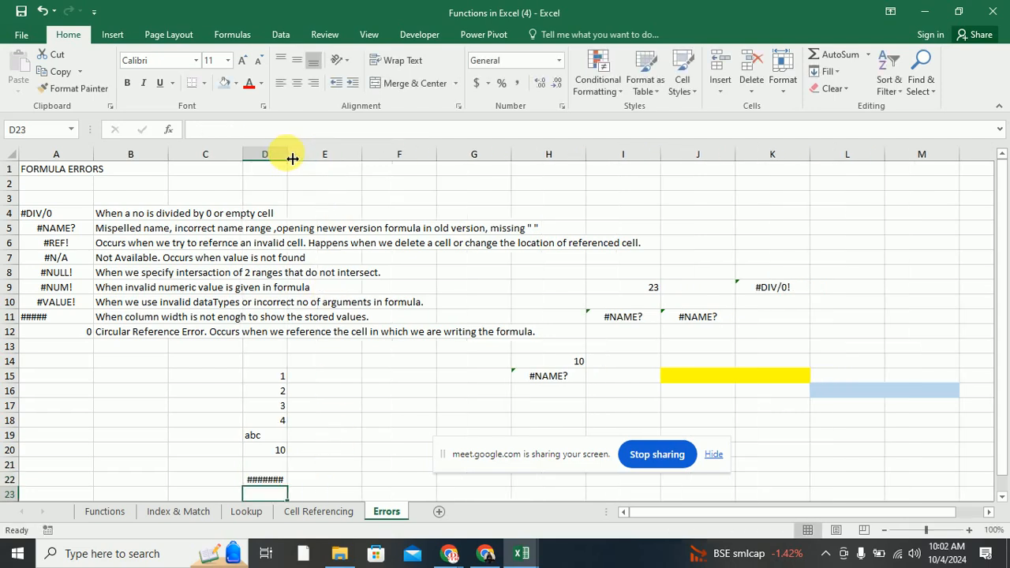
{"action": "left_click", "coordinate": [270, 478]}
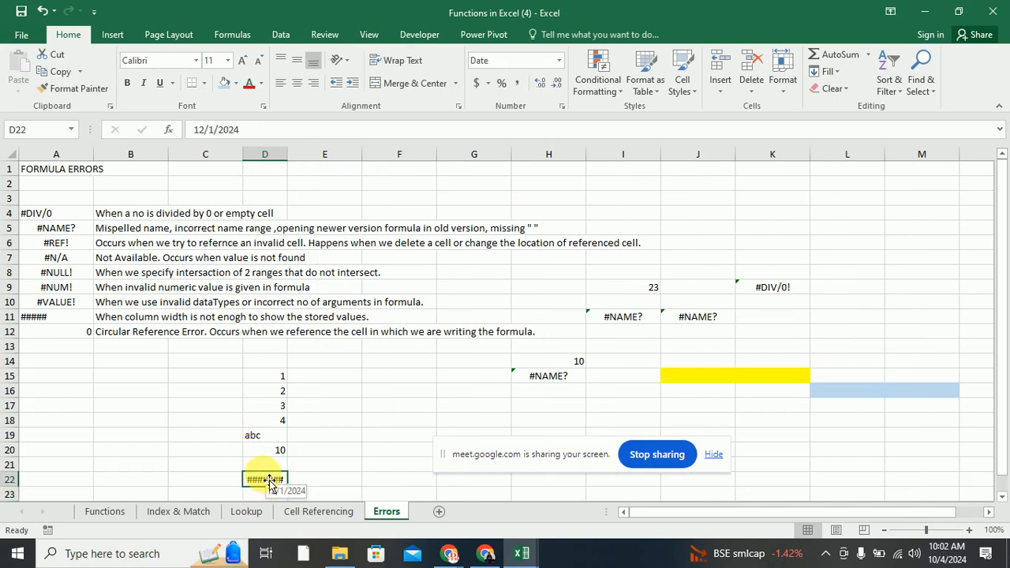
{"action": "scroll", "coordinate": [368, 403], "scroll_direction": "down", "scroll_amount": 1}
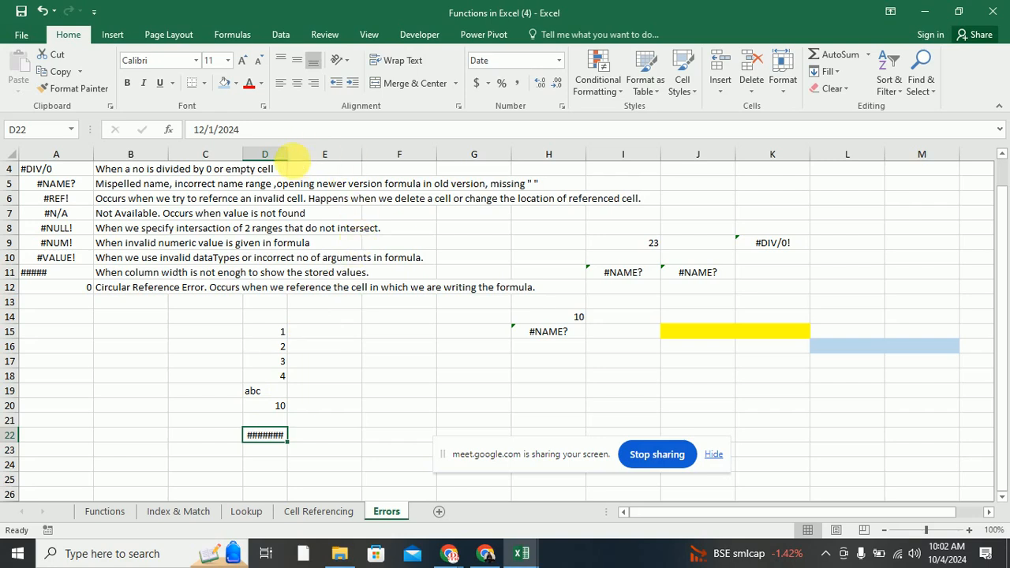
{"action": "left_click_drag", "start_coordinate": [293, 164], "coordinate": [341, 161]}
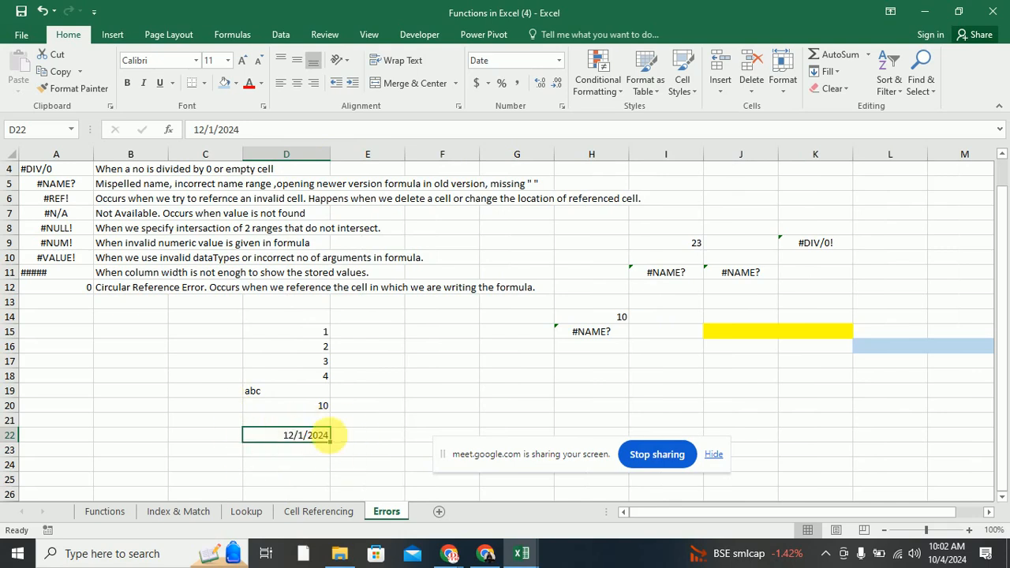
{"action": "left_click", "coordinate": [347, 438]}
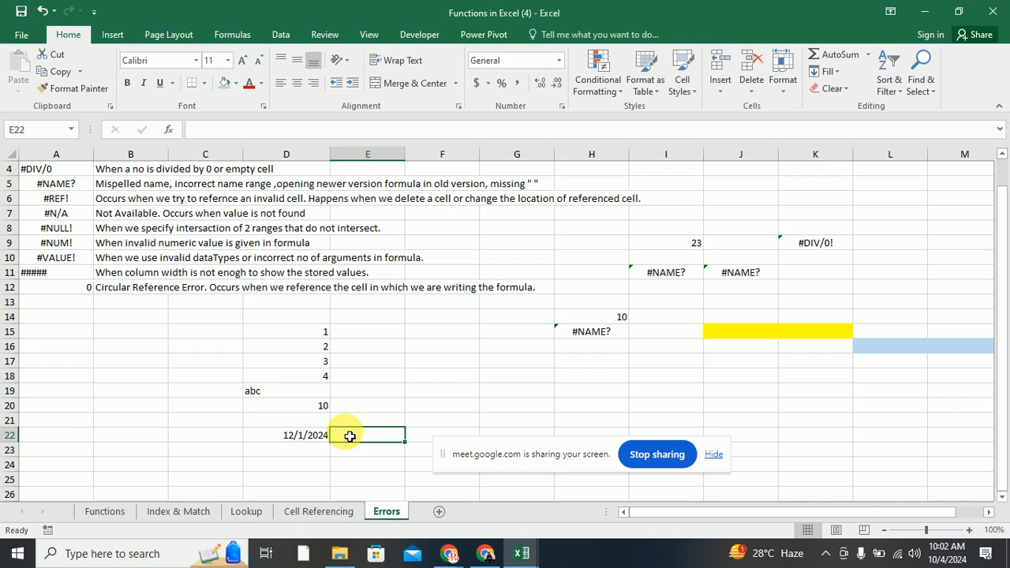
{"action": "left_click", "coordinate": [365, 405]}
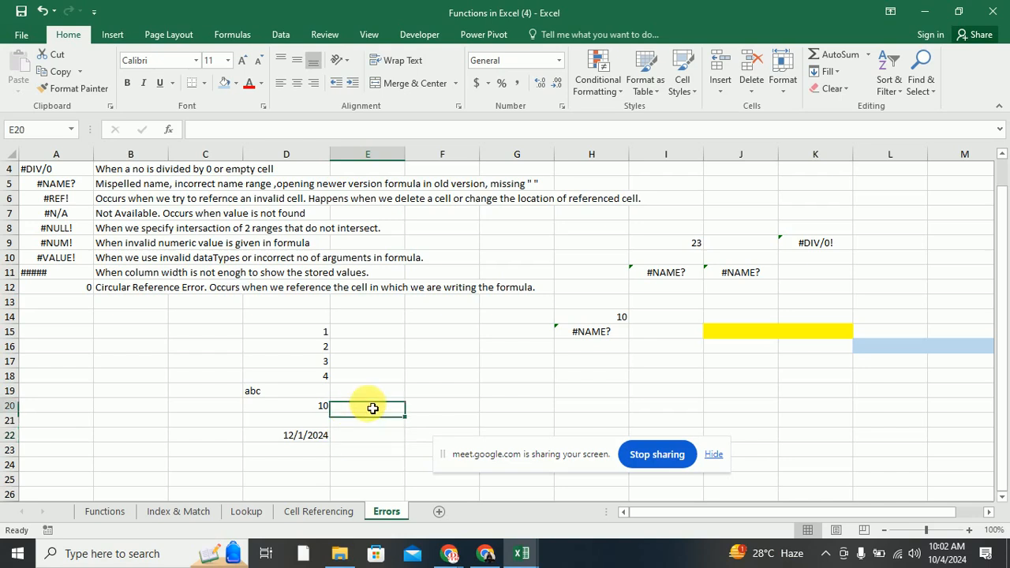
Step: Review the circular reference entry in A12, and enter the self-referencing formula =lower(E19) in E19, dismissing the alert
{"action": "left_click", "coordinate": [75, 275]}
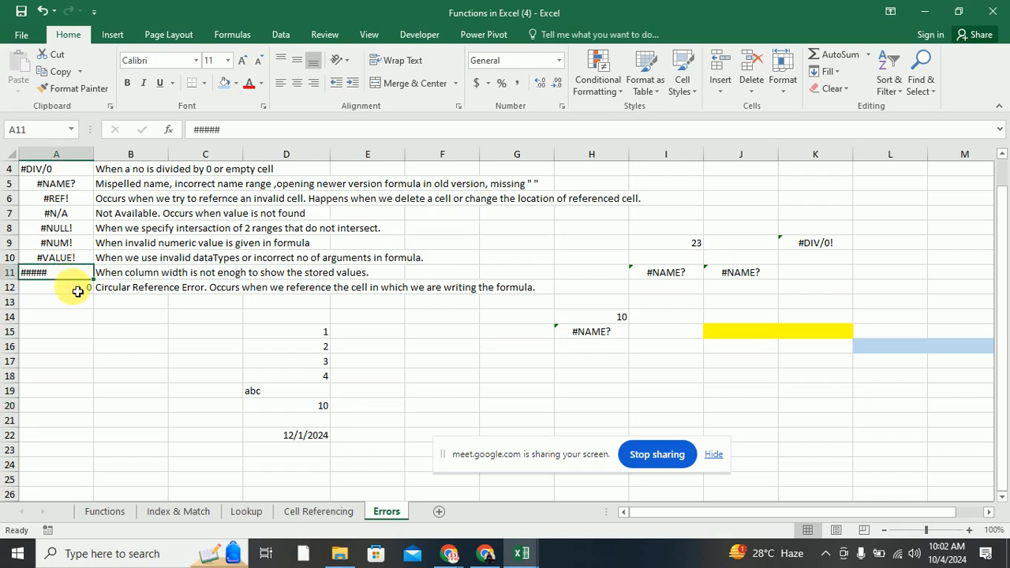
{"action": "left_click", "coordinate": [79, 289]}
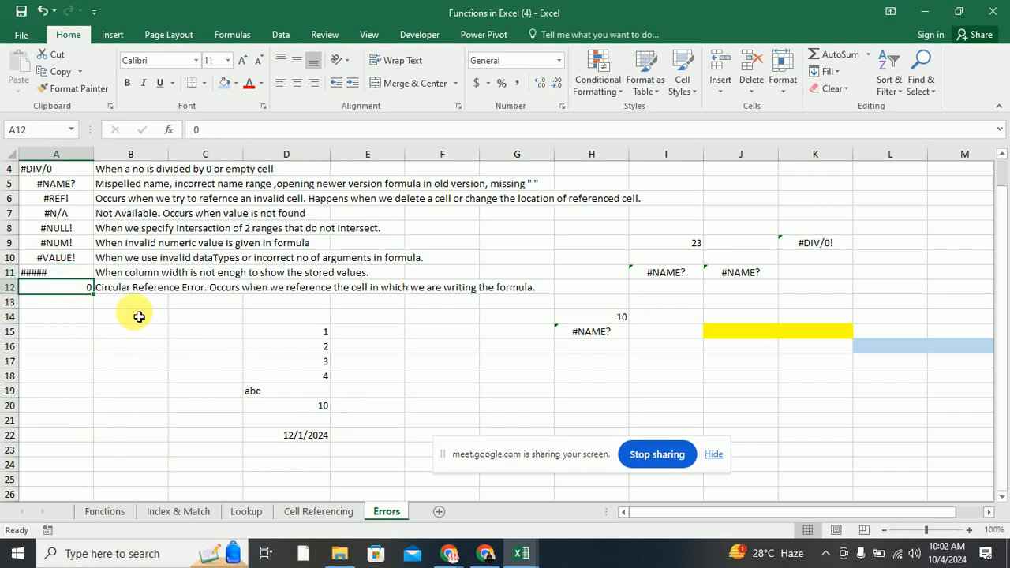
{"action": "left_click", "coordinate": [377, 394]}
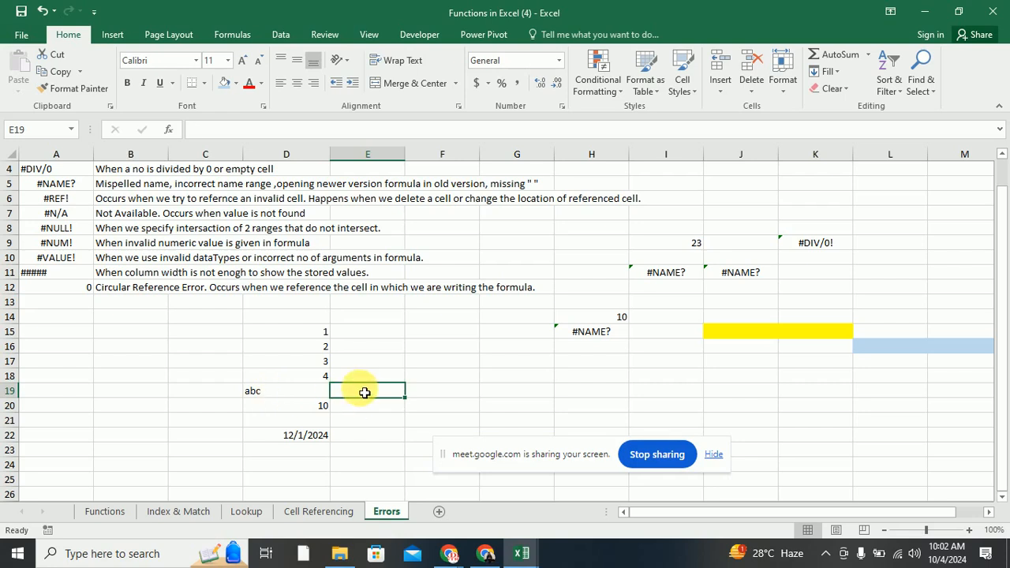
{"action": "type", "text": "=l"}
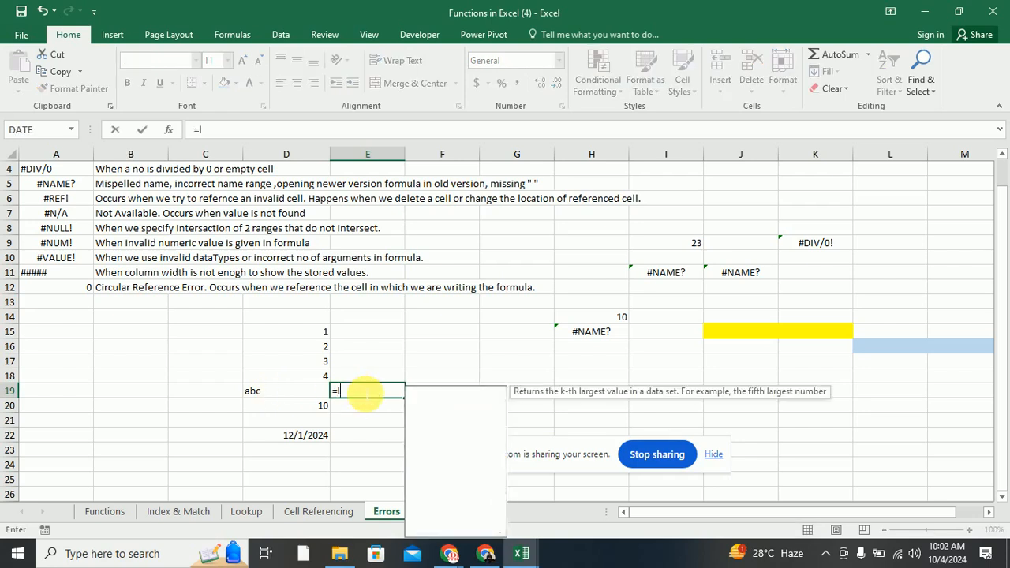
{"action": "type", "text": "ower("}
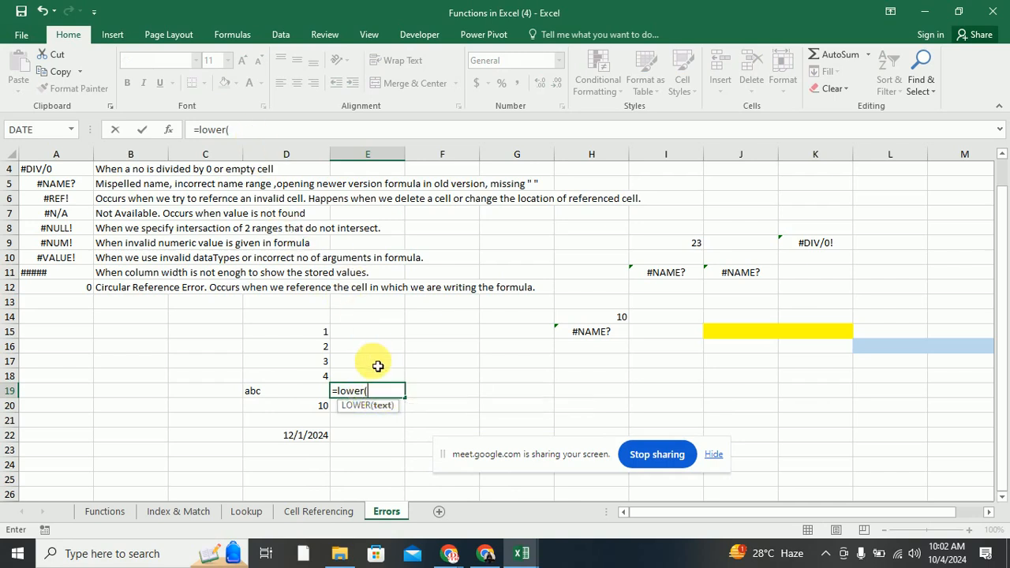
{"action": "type", "text": "E"}
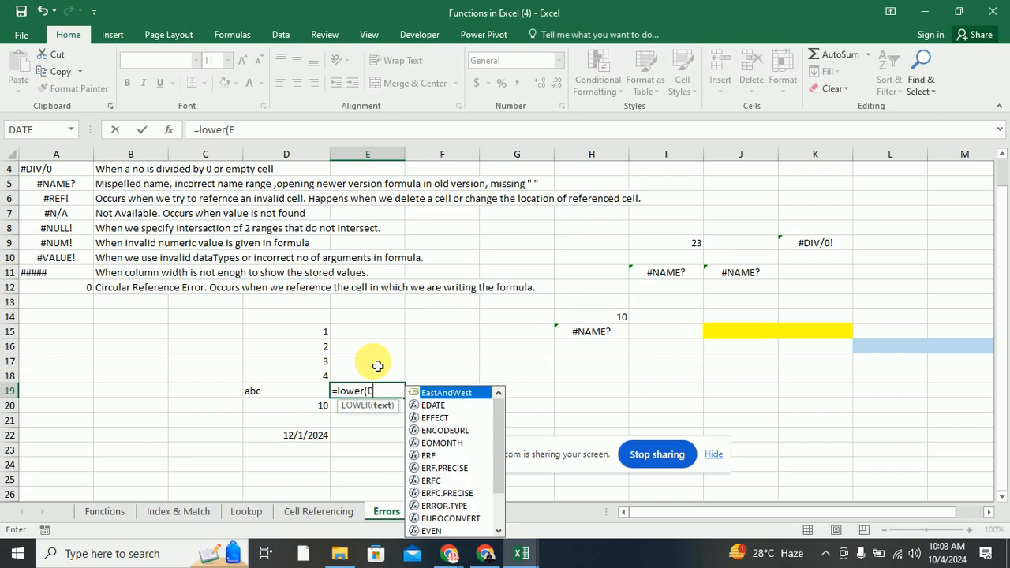
{"action": "type", "text": "19"}
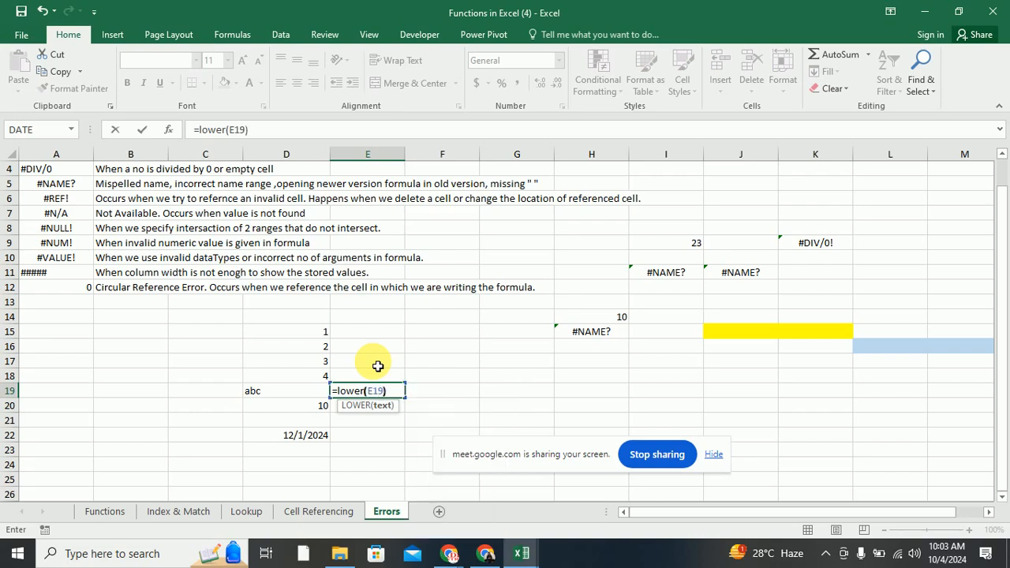
{"action": "type", "text": ")"}
{"action": "key", "text": "Return"}
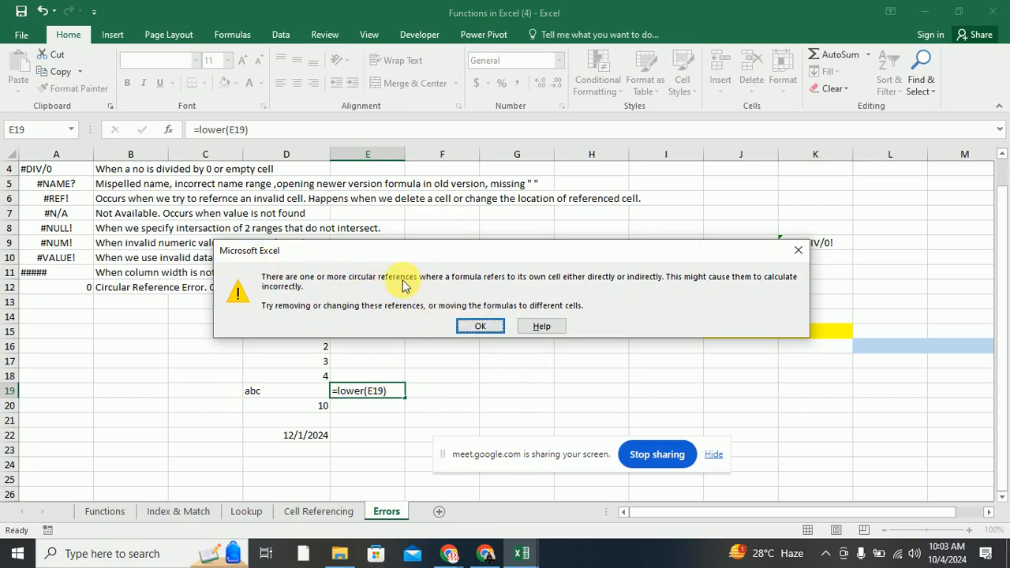
{"action": "left_click", "coordinate": [482, 327]}
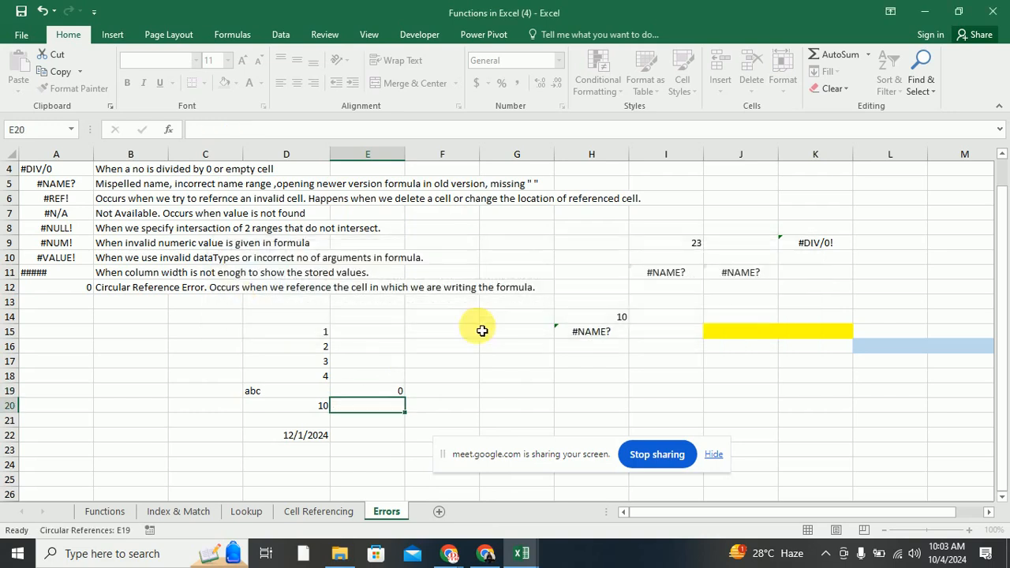
Step: Inspect the self-referencing LOWER formula in E19 and clear it from the cell
{"action": "left_click", "coordinate": [370, 390]}
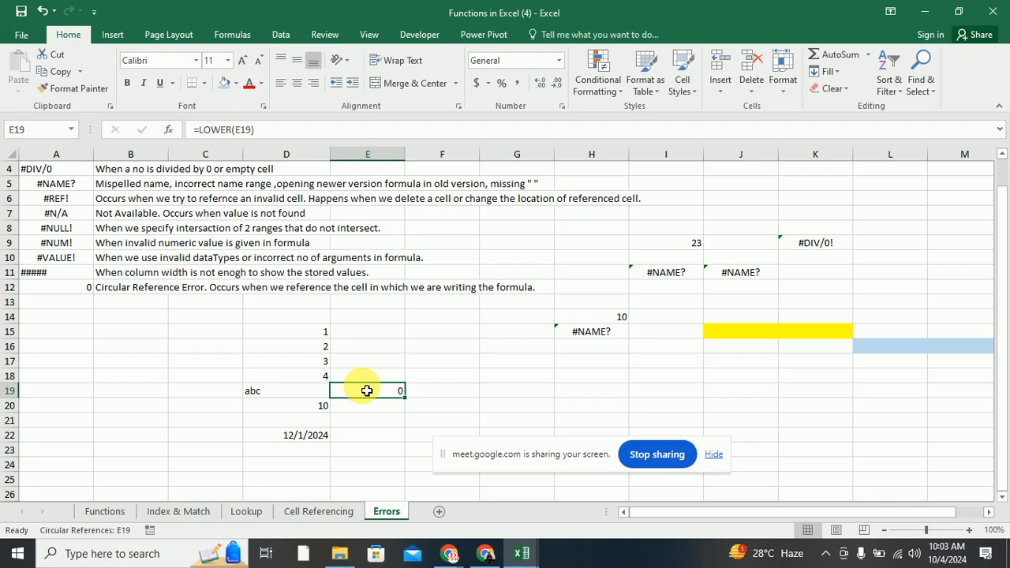
{"action": "left_click", "coordinate": [513, 409]}
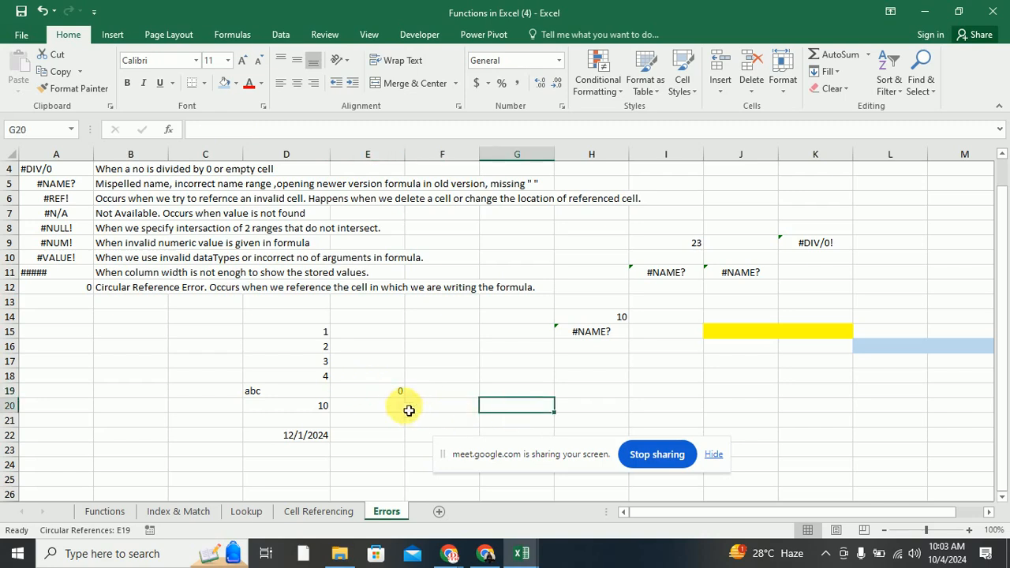
{"action": "left_click", "coordinate": [388, 394]}
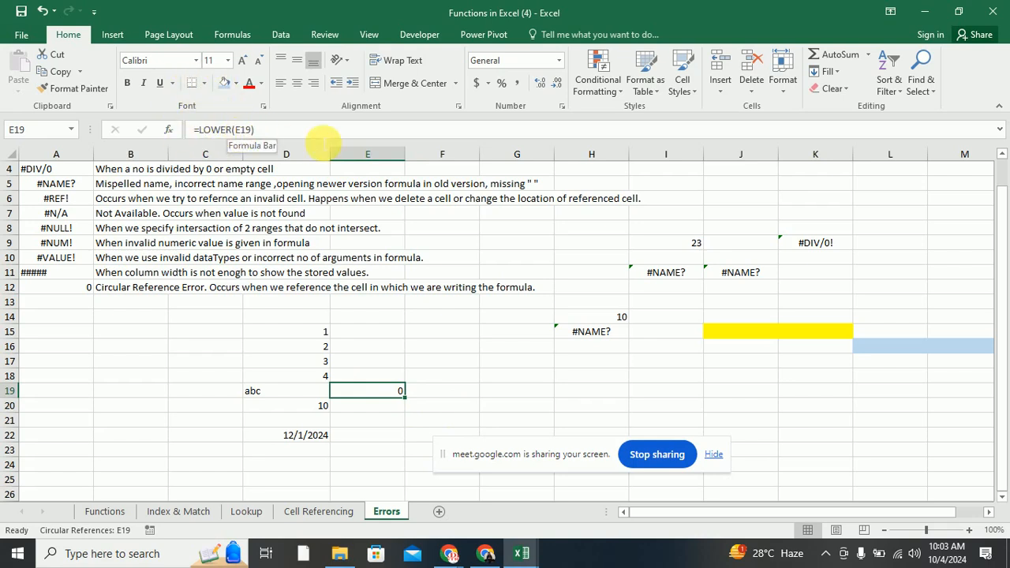
{"action": "left_click", "coordinate": [293, 131]}
{"action": "left_click_drag", "start_coordinate": [293, 131], "coordinate": [219, 131]}
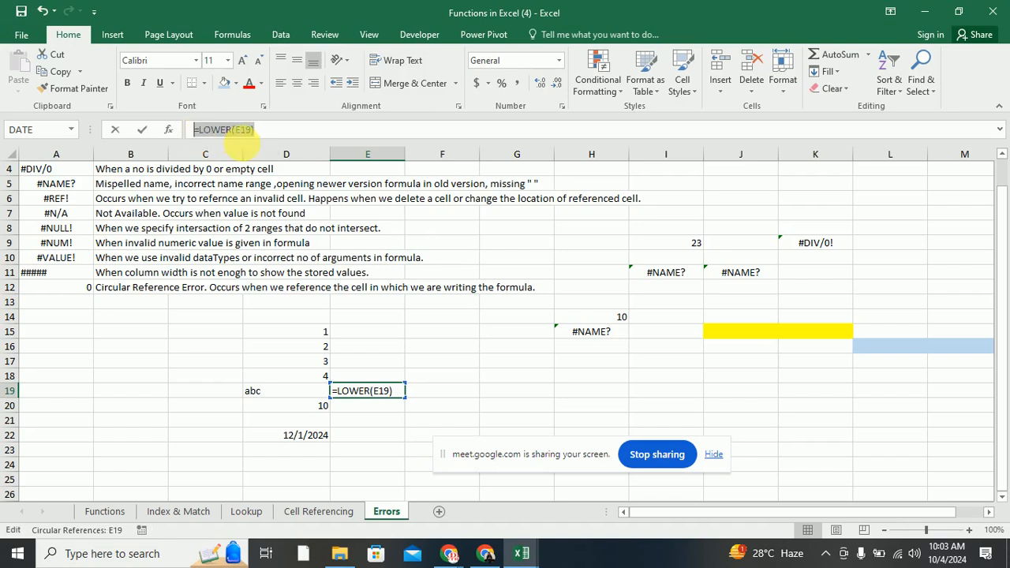
{"action": "left_click", "coordinate": [504, 367]}
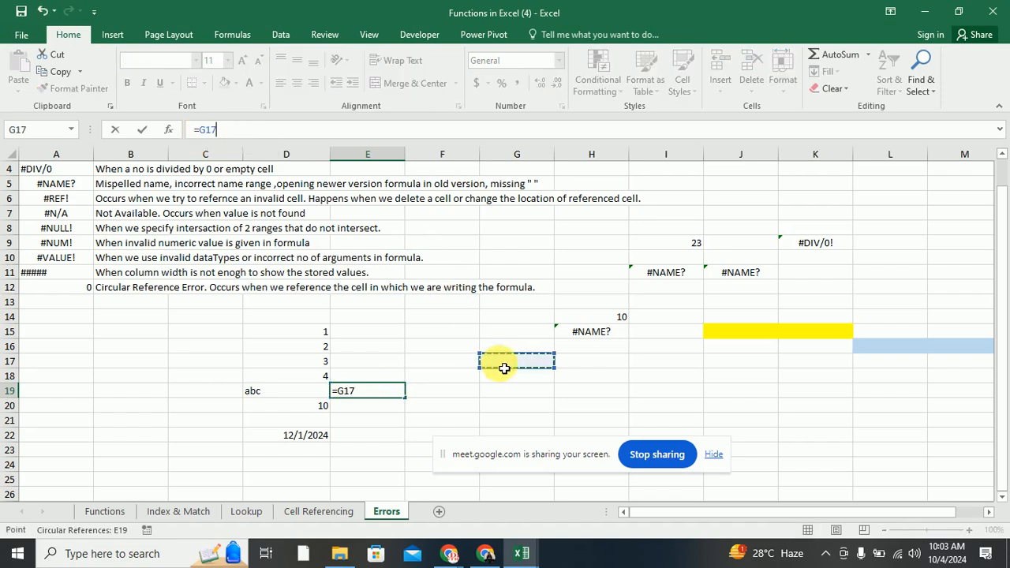
{"action": "key", "text": "ctrl+z"}
{"action": "key", "text": "BackSpace"}
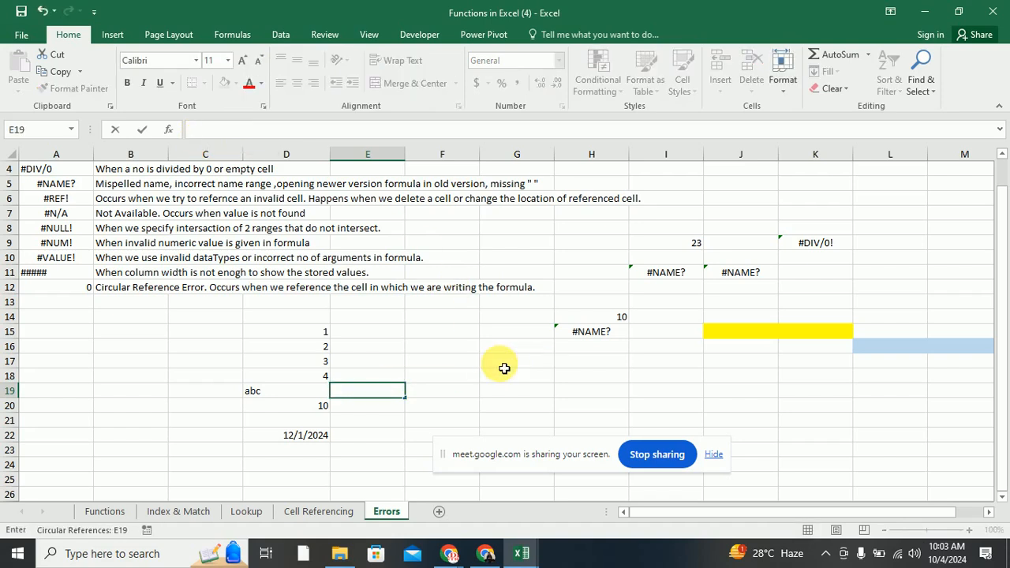
{"action": "left_click", "coordinate": [504, 368]}
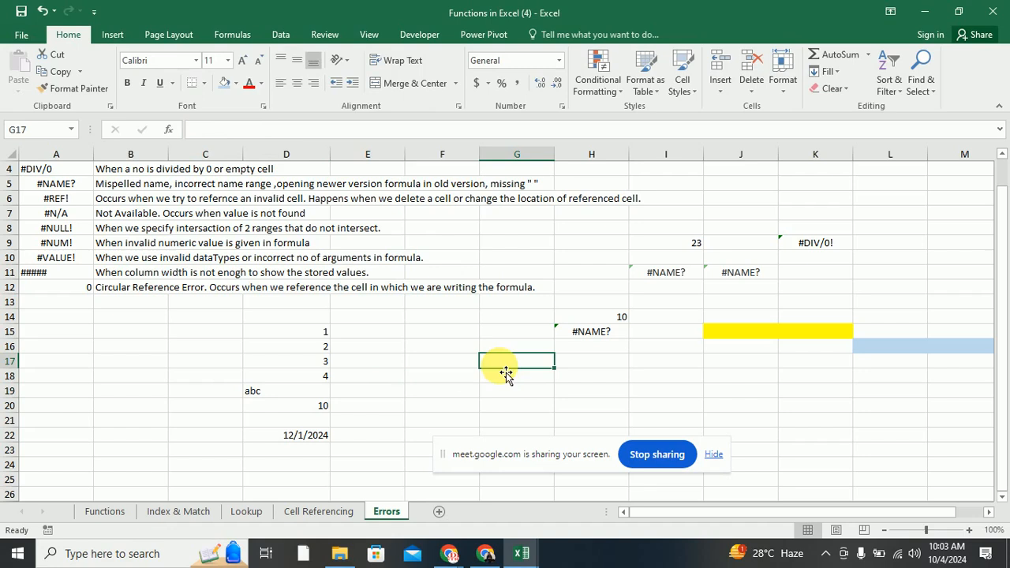
Step: Show the calculation steps for the #NAME? error in H15 and evaluate =SUM(seq) through to its final result
{"action": "left_click", "coordinate": [576, 334]}
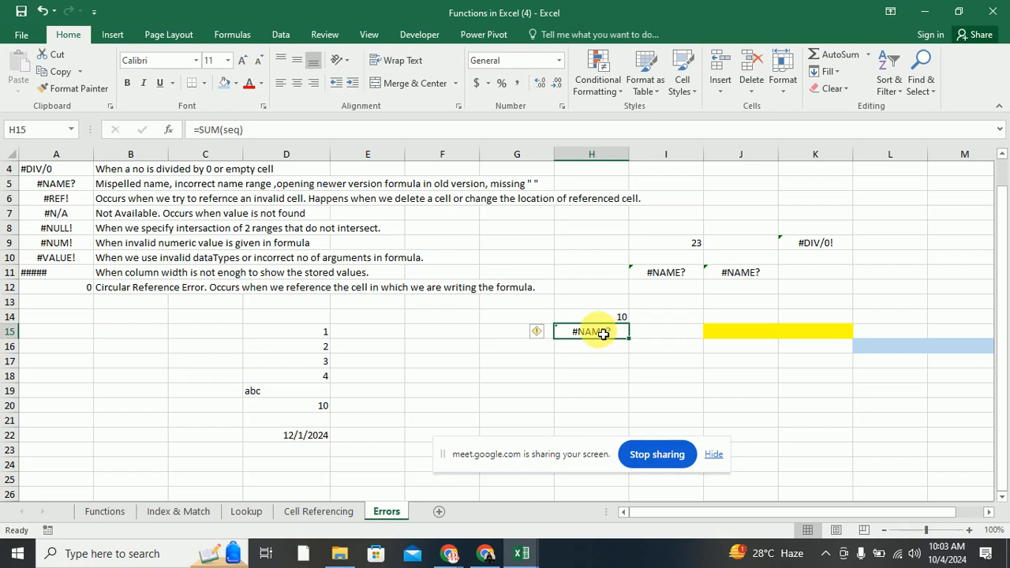
{"action": "mouse_move", "coordinate": [537, 338]}
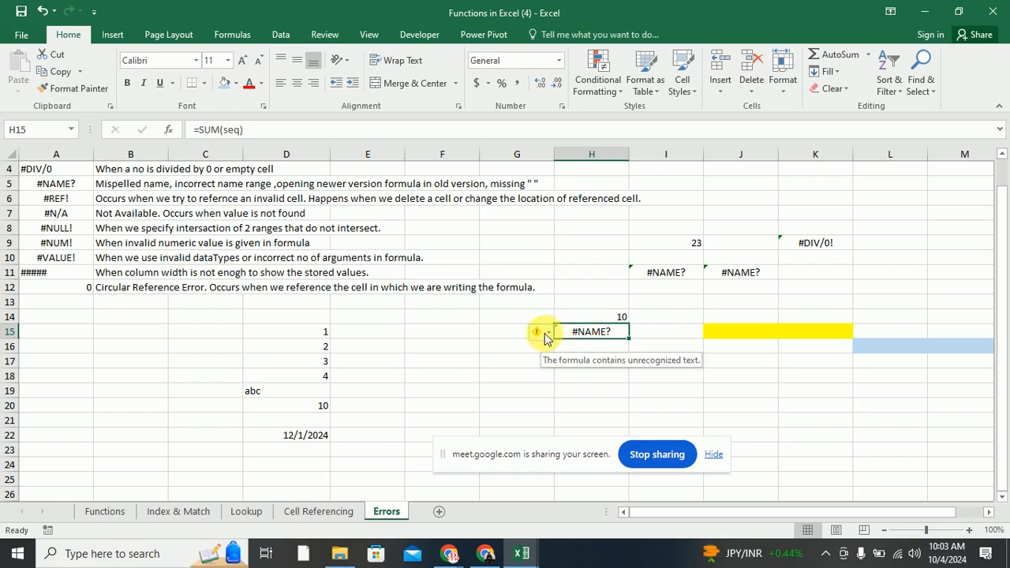
{"action": "left_click", "coordinate": [549, 334]}
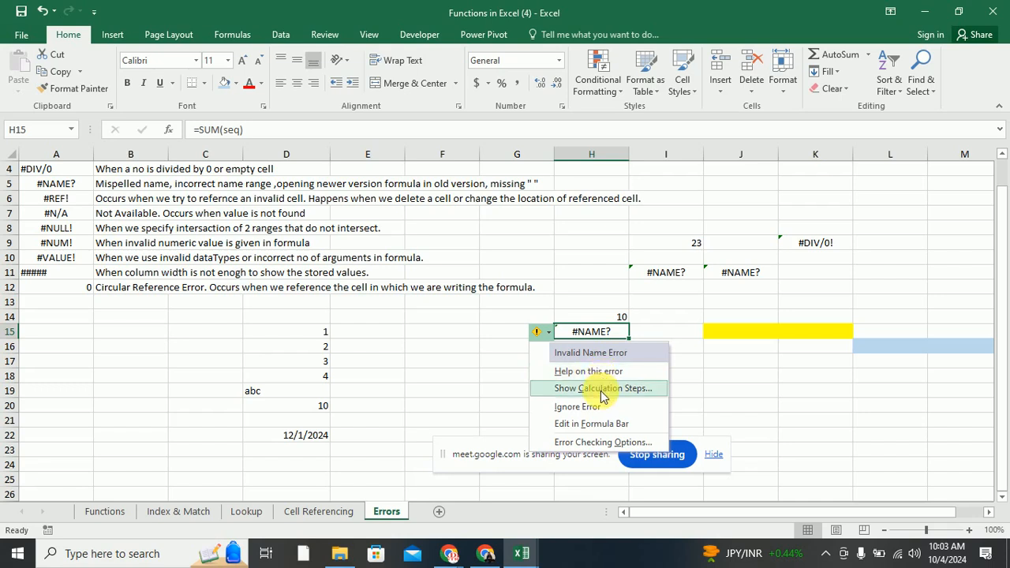
{"action": "left_click", "coordinate": [600, 388]}
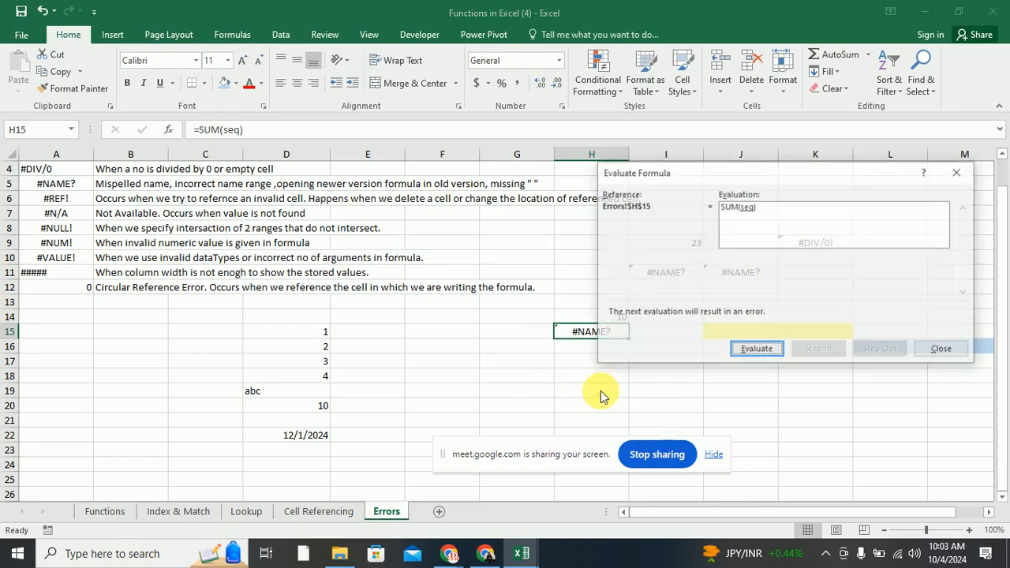
{"action": "left_click", "coordinate": [755, 354]}
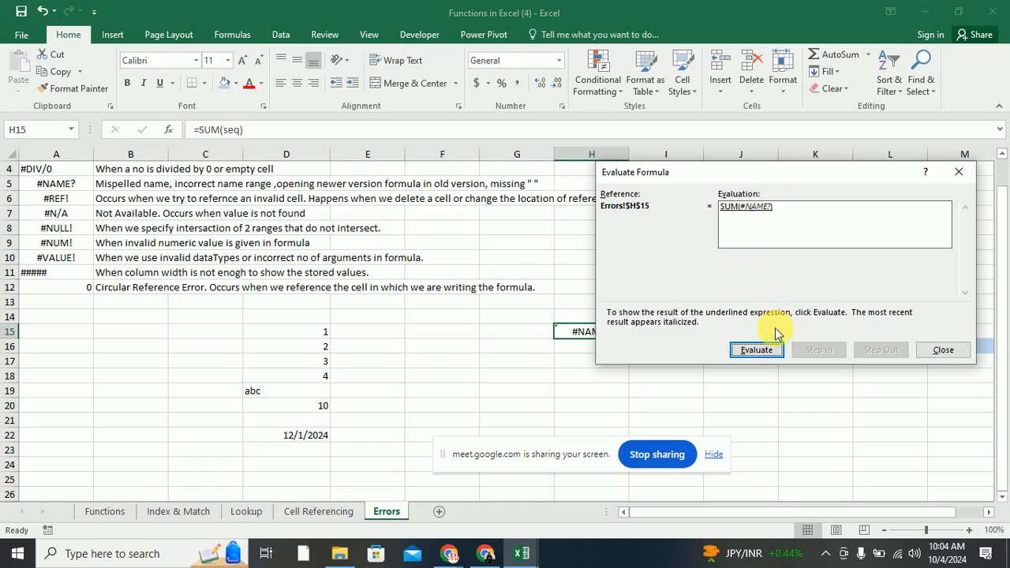
{"action": "left_click", "coordinate": [769, 350]}
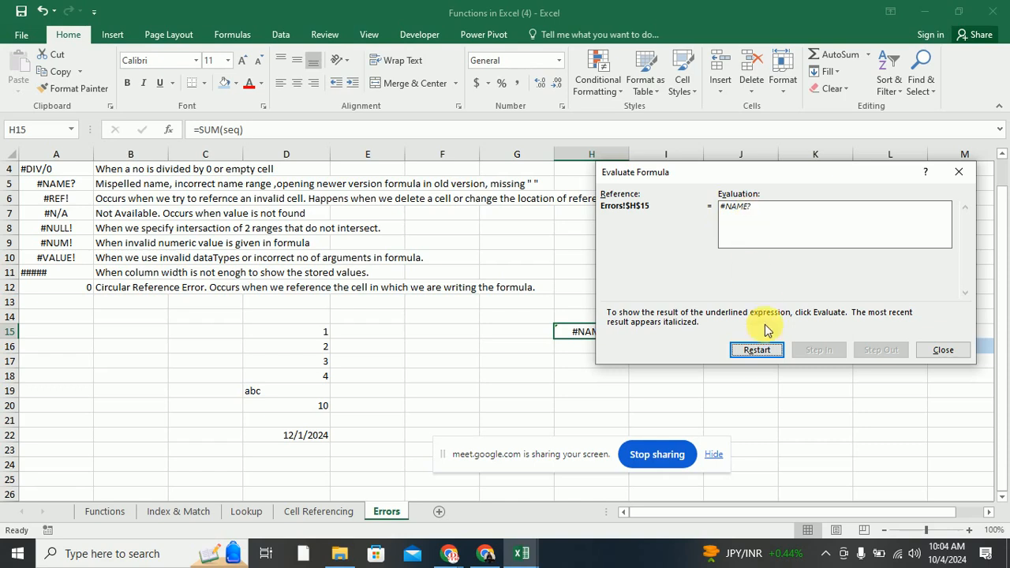
Step: Restart the evaluation of the H15 formula, step through it again, and close the Evaluate Formula dialog
{"action": "left_click", "coordinate": [756, 352]}
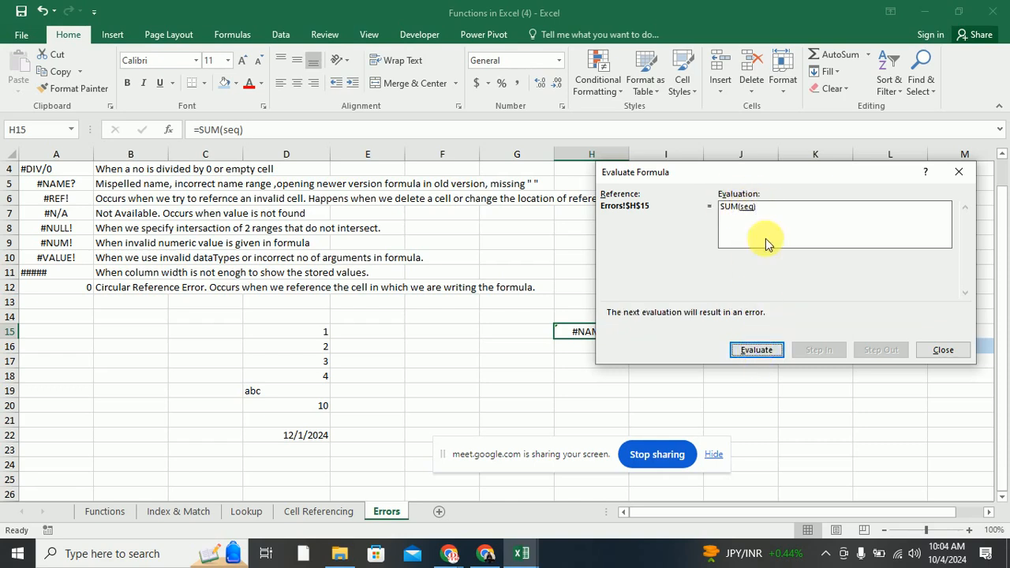
{"action": "left_click", "coordinate": [755, 352]}
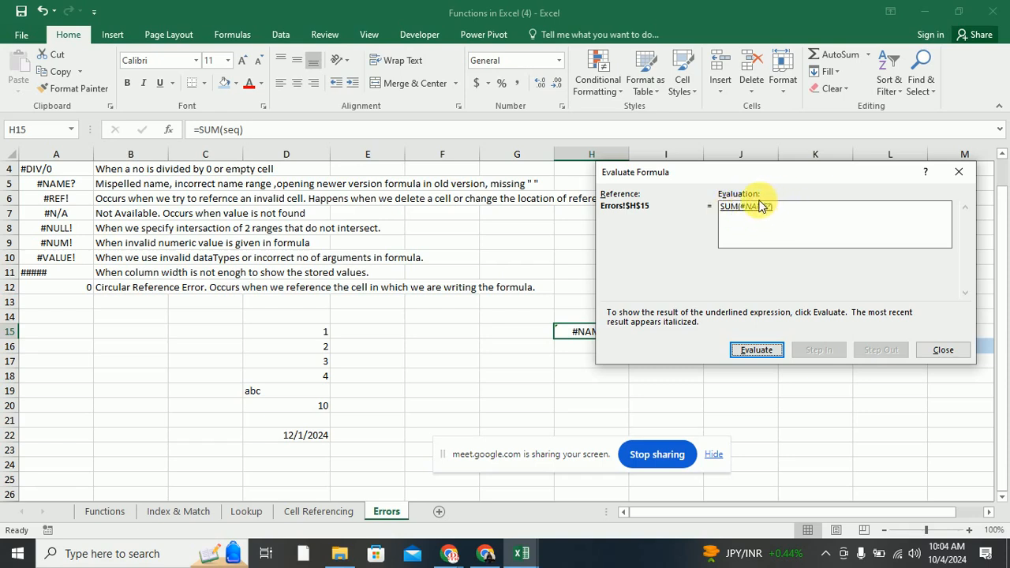
{"action": "left_click", "coordinate": [757, 351]}
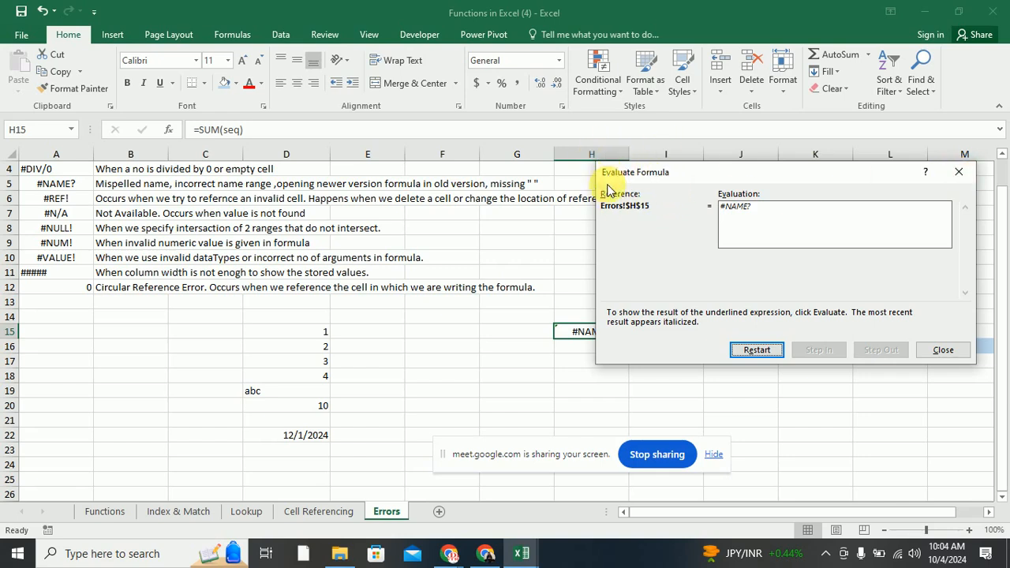
{"action": "left_click", "coordinate": [960, 177]}
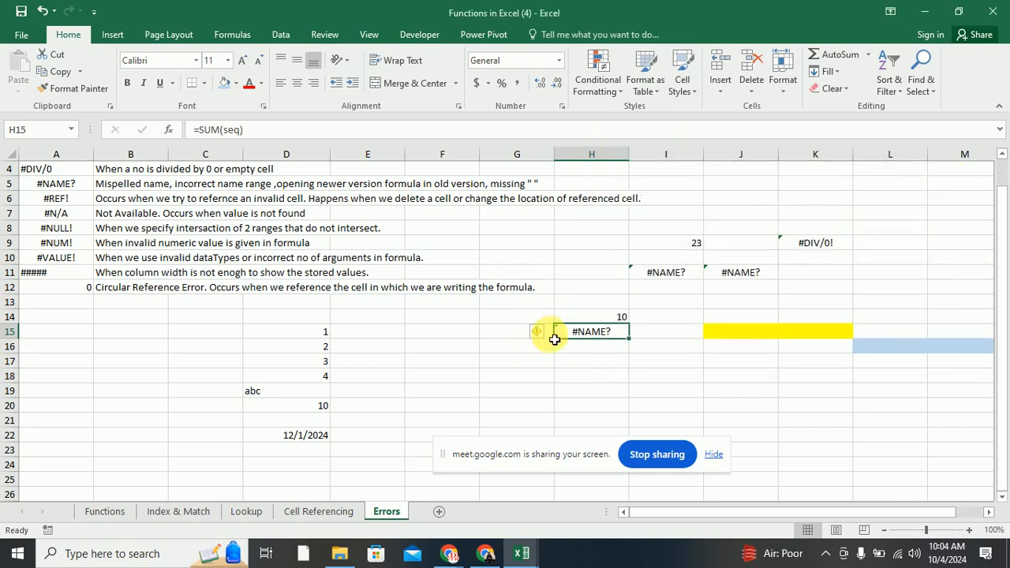
Step: Open the H15 formula for editing from its error options, and leave the edit without changing the formula
{"action": "left_click", "coordinate": [549, 335]}
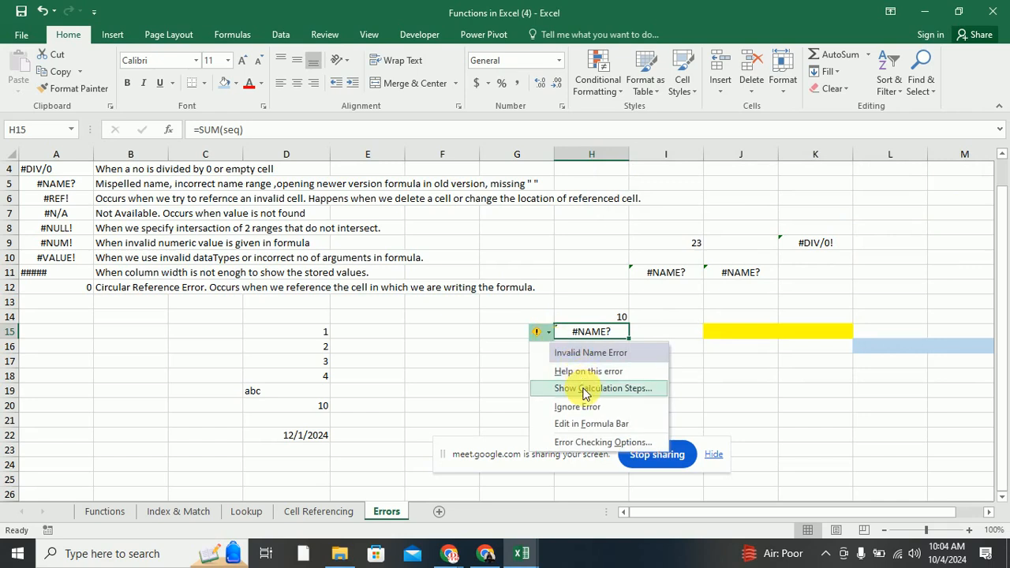
{"action": "left_click", "coordinate": [584, 425]}
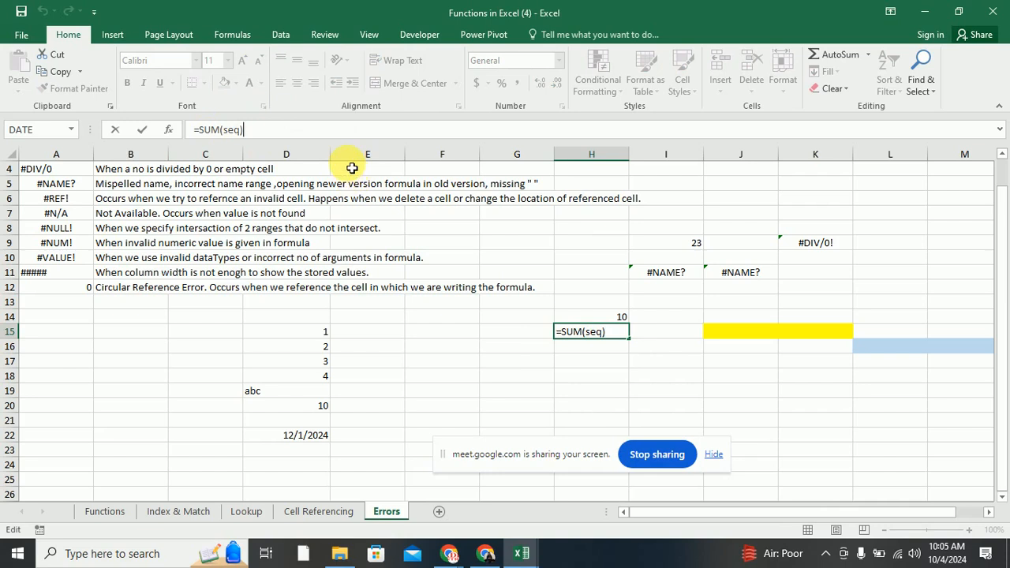
{"action": "left_click", "coordinate": [611, 369]}
{"action": "left_click", "coordinate": [564, 334]}
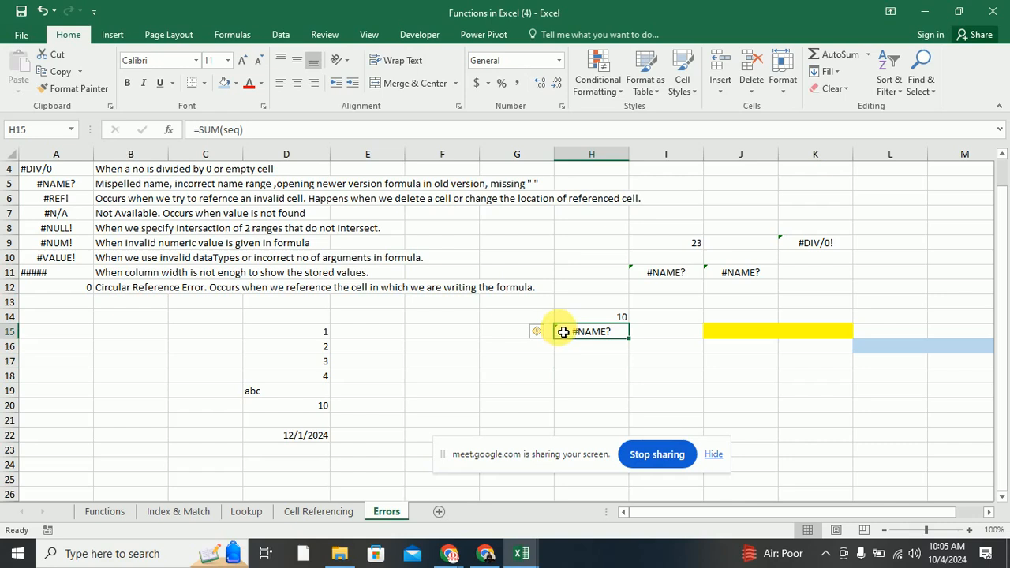
Step: Request help on the invalid name error in H15, and check the help page in the Edge browser
{"action": "left_click", "coordinate": [540, 333]}
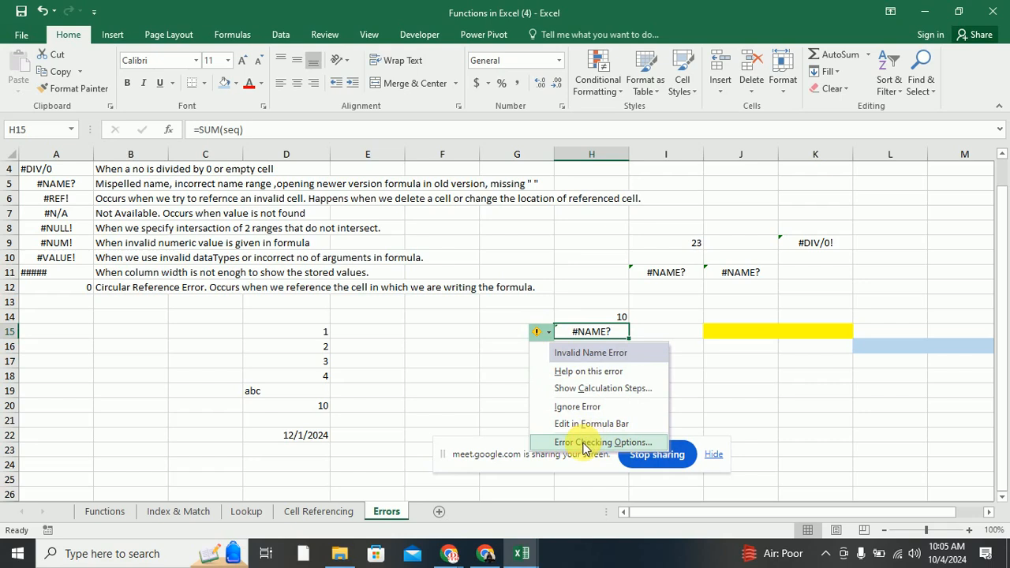
{"action": "left_click", "coordinate": [575, 372]}
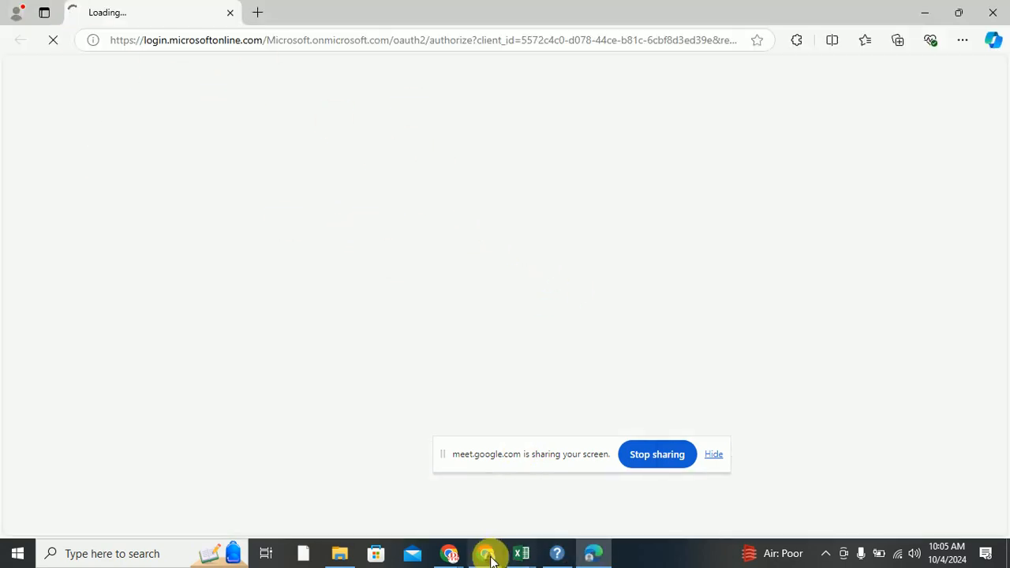
{"action": "left_click", "coordinate": [519, 553]}
{"action": "left_click", "coordinate": [577, 512]}
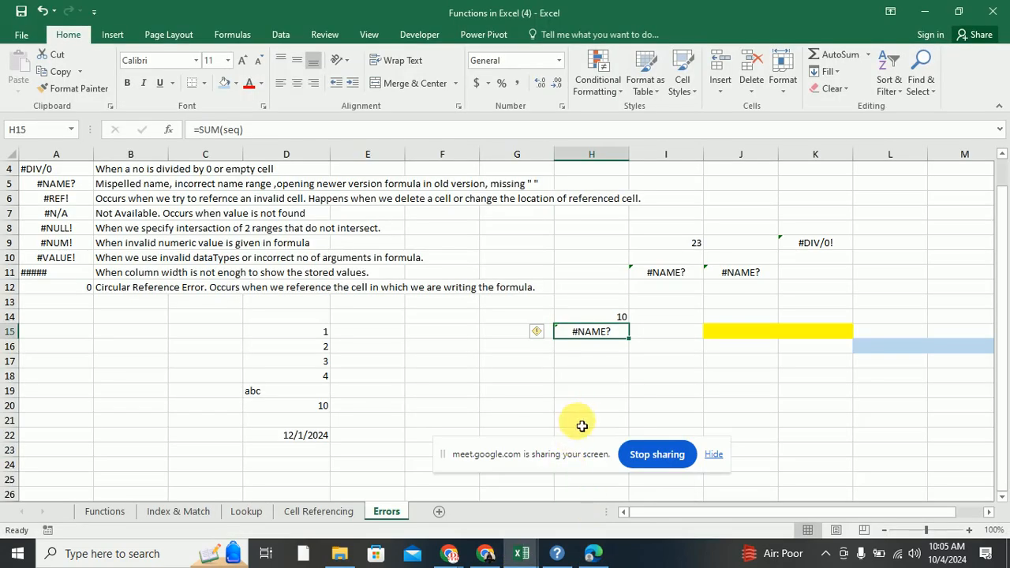
{"action": "left_click", "coordinate": [593, 552]}
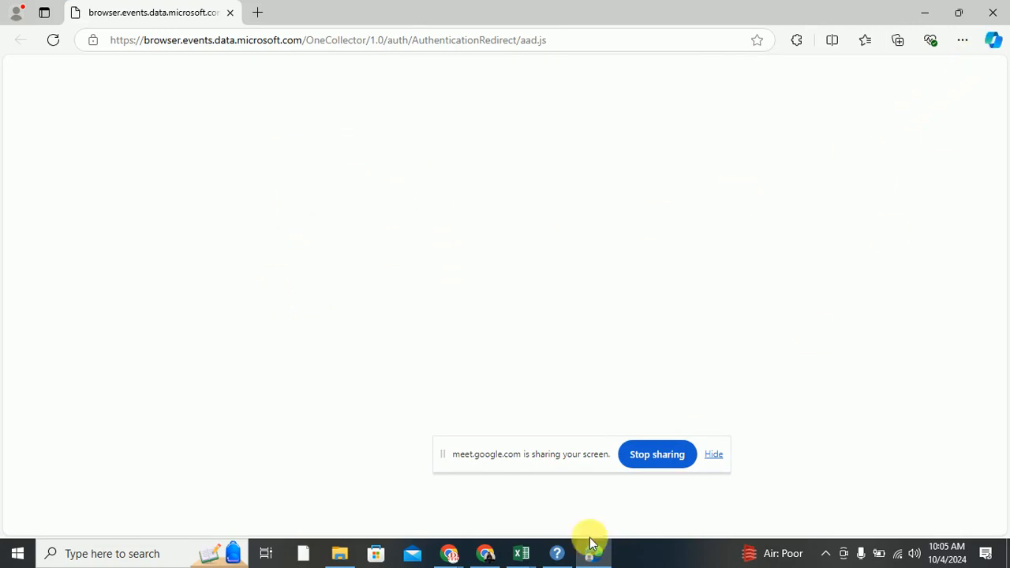
Step: Switch to Chrome and change the existing Google search to "NA error in vlookup function excel"
{"action": "left_click", "coordinate": [487, 553]}
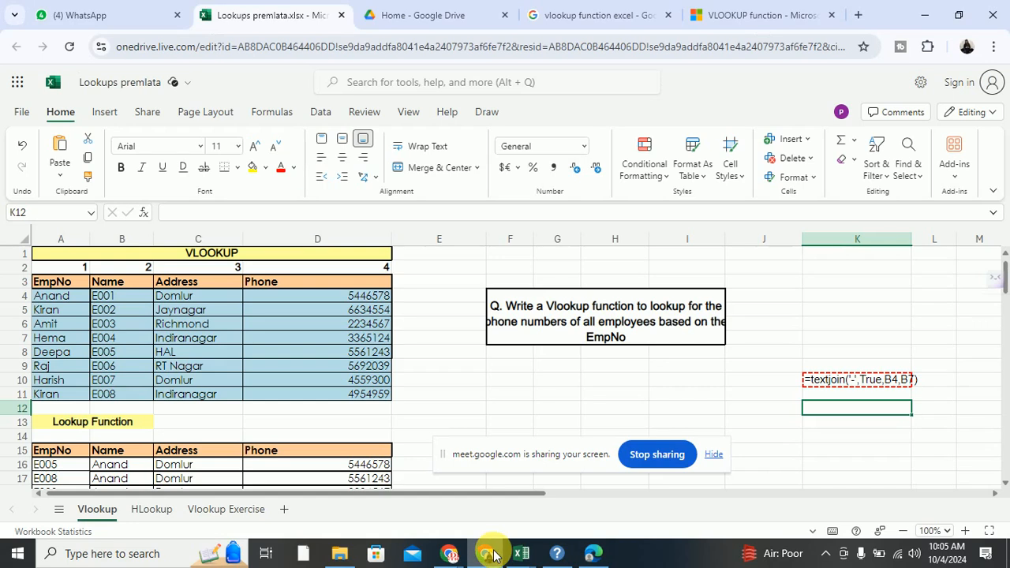
{"action": "left_click", "coordinate": [611, 12]}
{"action": "scroll", "coordinate": [426, 330], "scroll_direction": "up", "scroll_amount": 2}
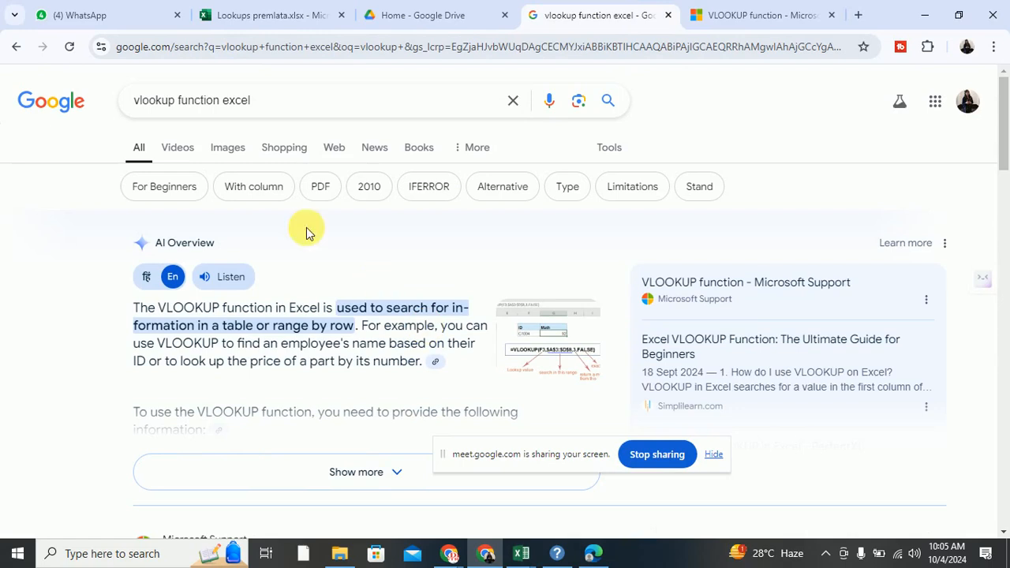
{"action": "left_click_drag", "start_coordinate": [277, 102], "coordinate": [117, 105]}
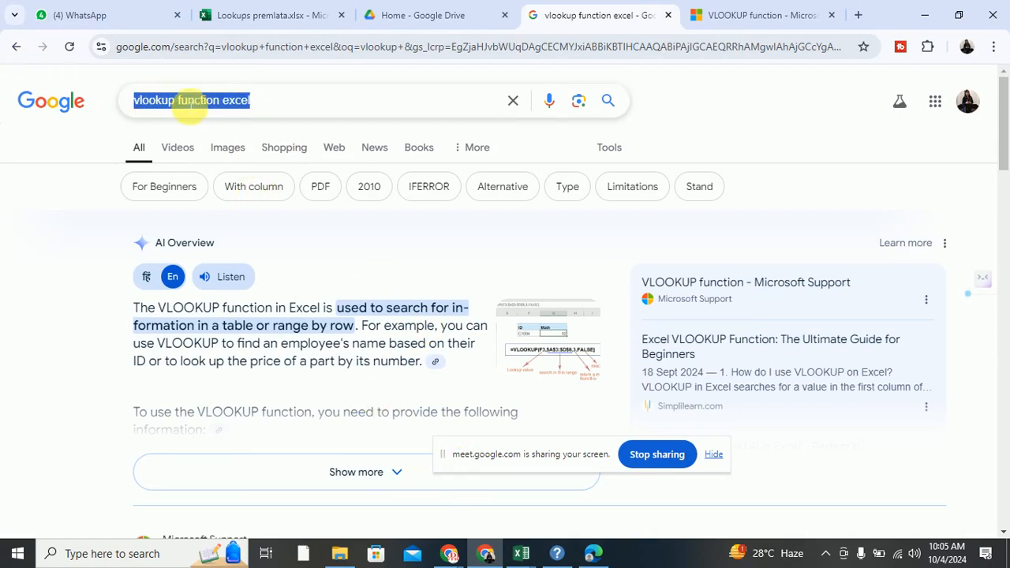
{"action": "double_click", "coordinate": [237, 103]}
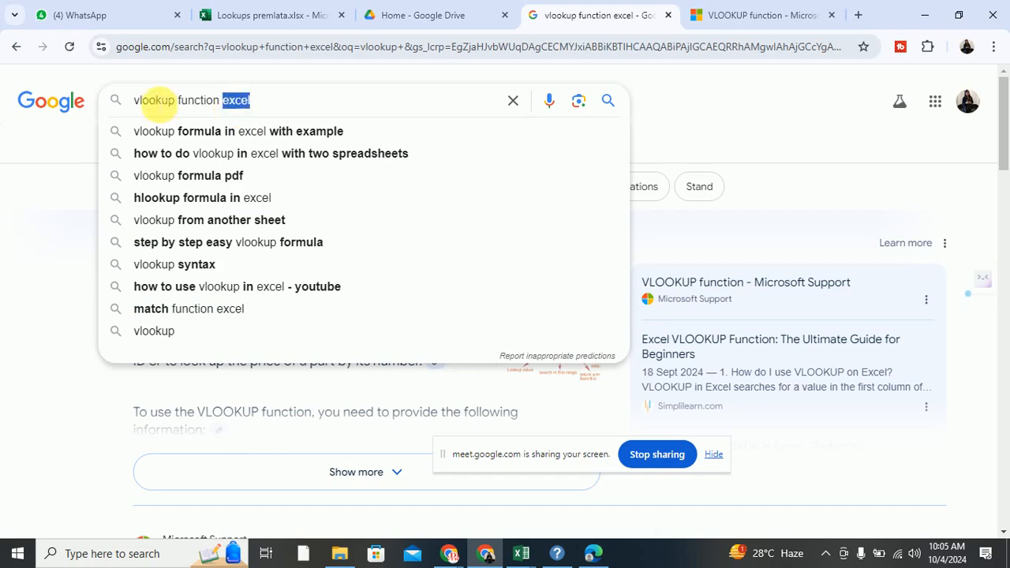
{"action": "left_click", "coordinate": [134, 105]}
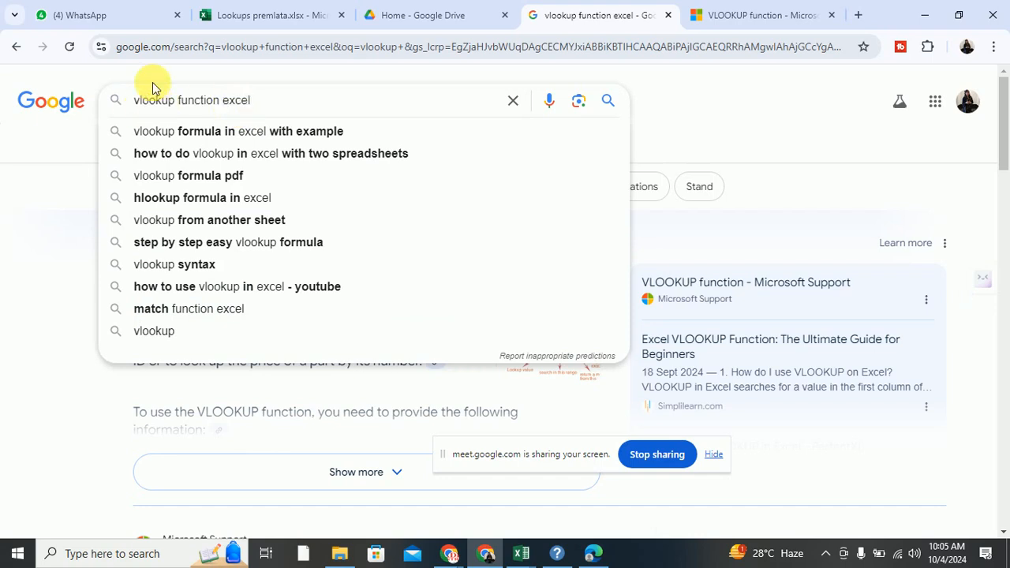
{"action": "type", "text": "NA "}
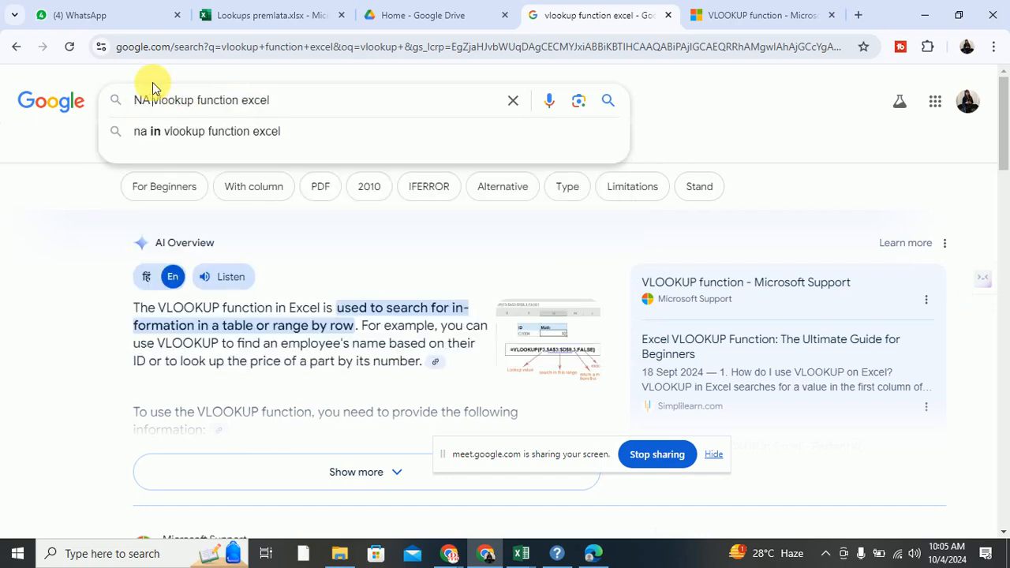
{"action": "type", "text": "error in"}
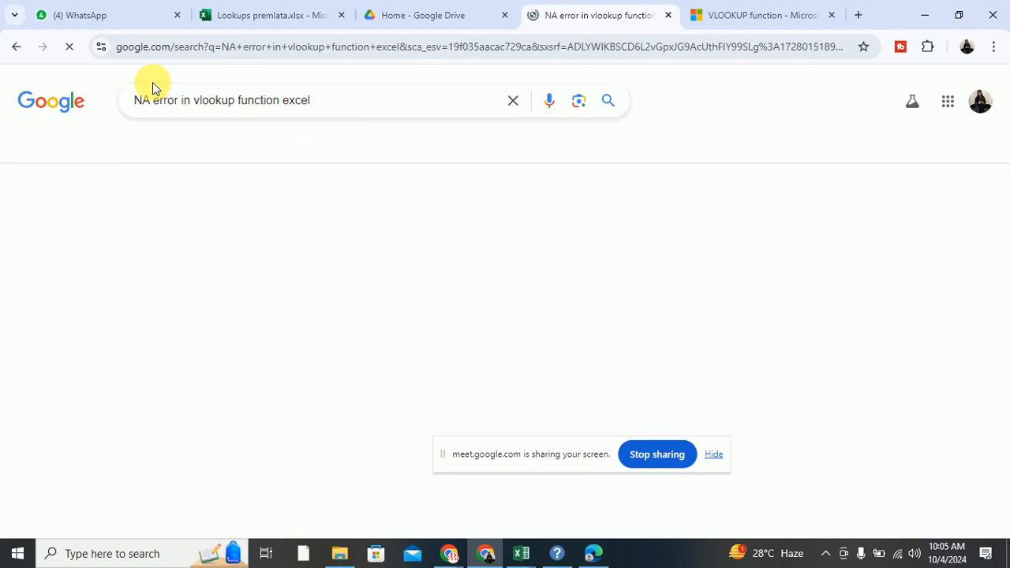
Step: Open the Microsoft Support result "How to correct a #N/A error" in a new tab and switch to it
{"action": "scroll", "coordinate": [300, 352], "scroll_direction": "down", "scroll_amount": 5}
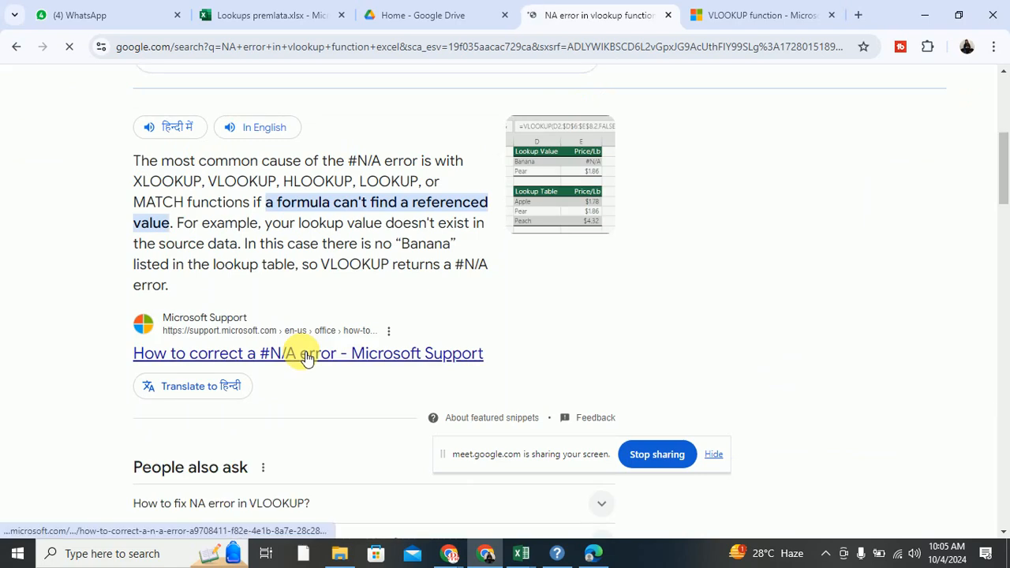
{"action": "scroll", "coordinate": [300, 350], "scroll_direction": "down", "scroll_amount": 1}
{"action": "left_click", "coordinate": [319, 281], "text": "ctrl"}
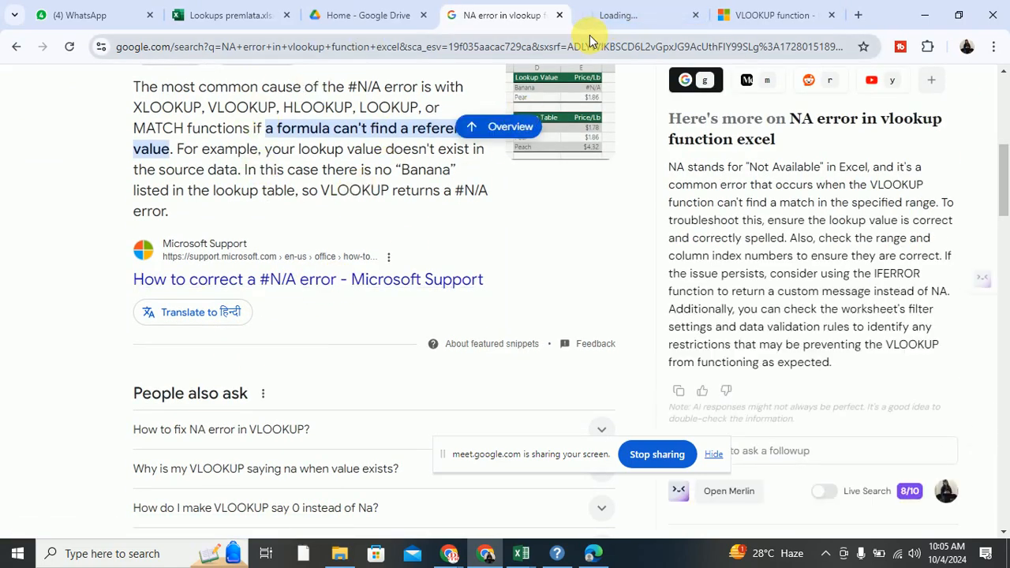
{"action": "left_click", "coordinate": [625, 16]}
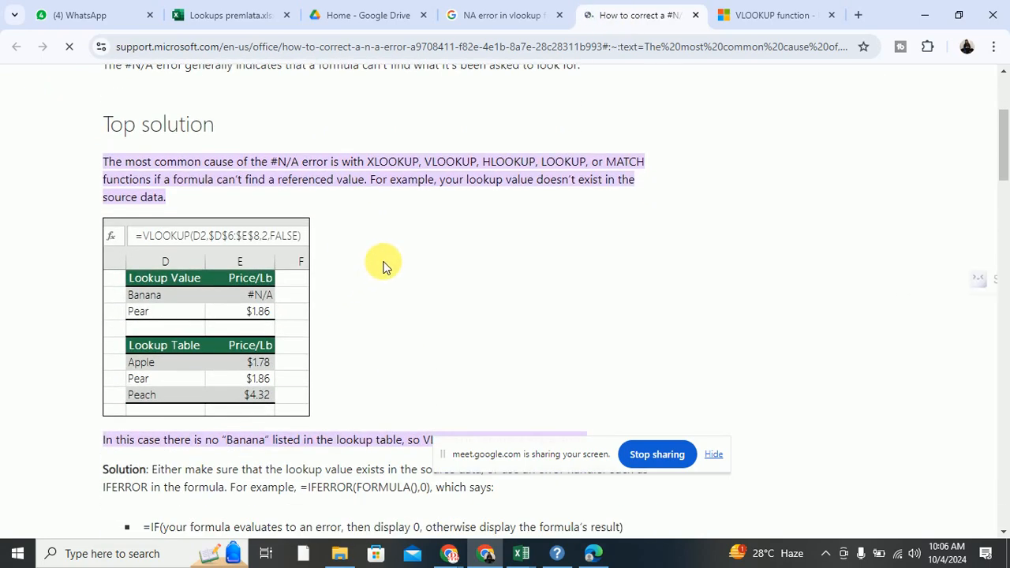
Step: Read the article's top solution with the Banana lookup example, its IFERROR advice, and the notes down to the troubleshooting checklist
{"action": "scroll", "coordinate": [236, 264], "scroll_direction": "down", "scroll_amount": 2}
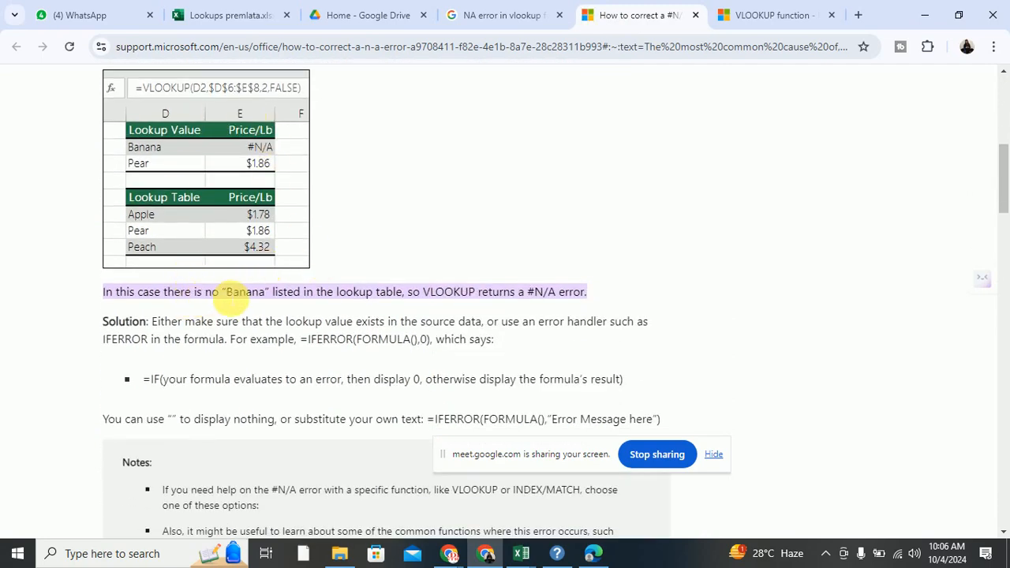
{"action": "left_click_drag", "start_coordinate": [226, 292], "coordinate": [265, 293]}
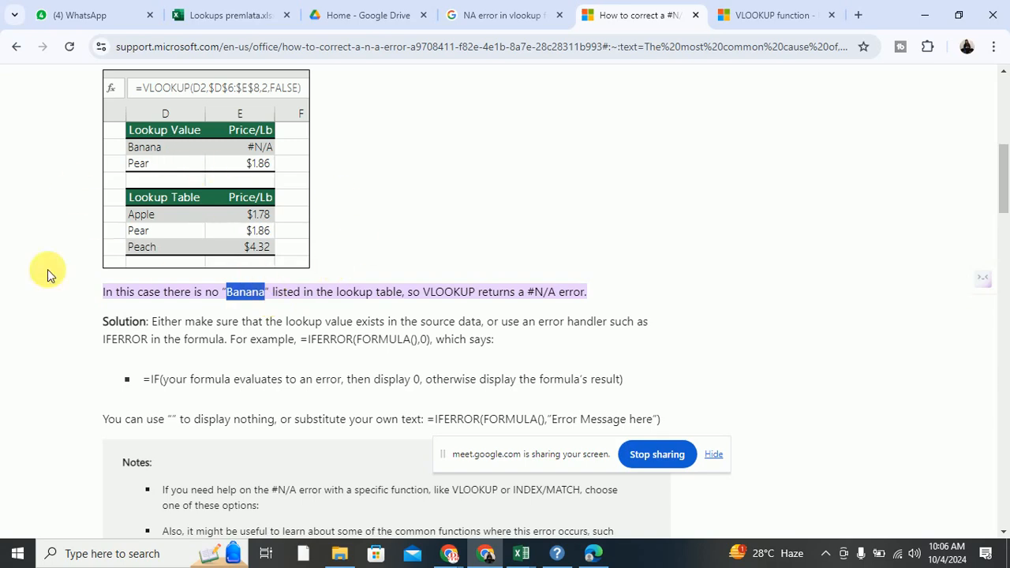
{"action": "scroll", "coordinate": [191, 241], "scroll_direction": "down", "scroll_amount": 1}
{"action": "scroll", "coordinate": [190, 241], "scroll_direction": "down", "scroll_amount": 4}
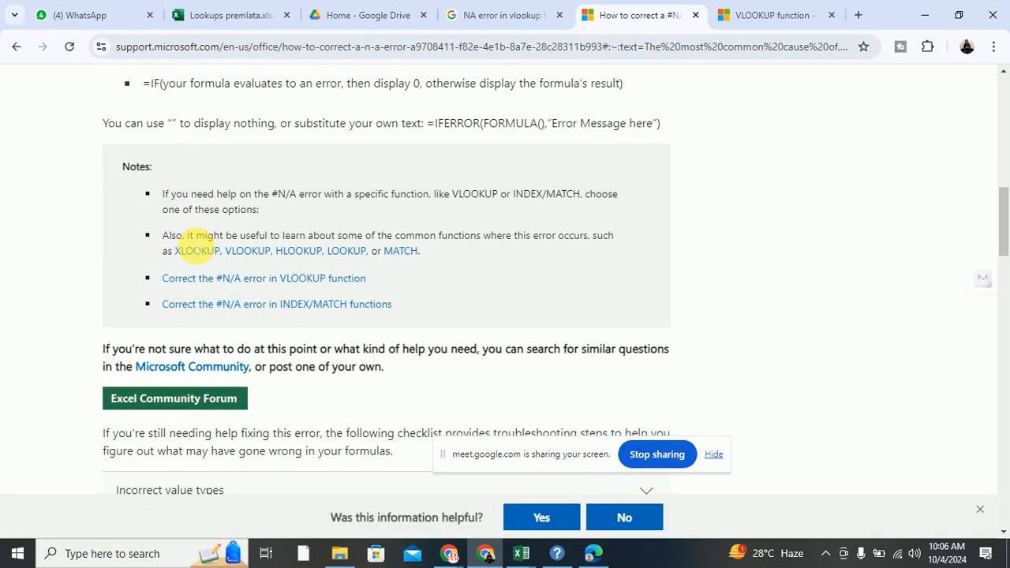
{"action": "scroll", "coordinate": [196, 245], "scroll_direction": "down", "scroll_amount": 4}
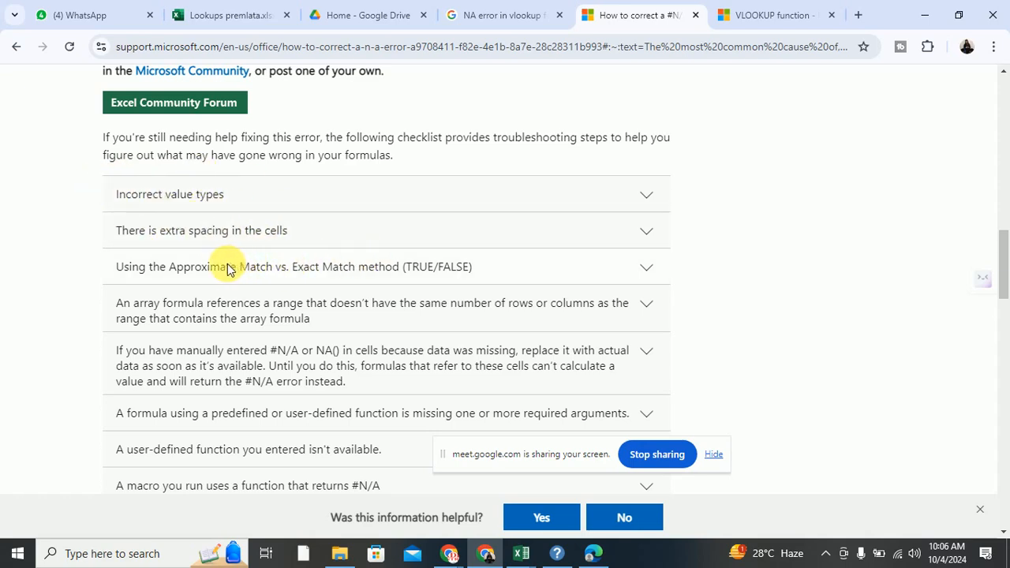
Step: Expand the checklist section "Using the Approximate Match vs. Exact Match method (TRUE/FALSE)" and read its VLOOKUP example and MATCH advice
{"action": "left_click", "coordinate": [361, 266]}
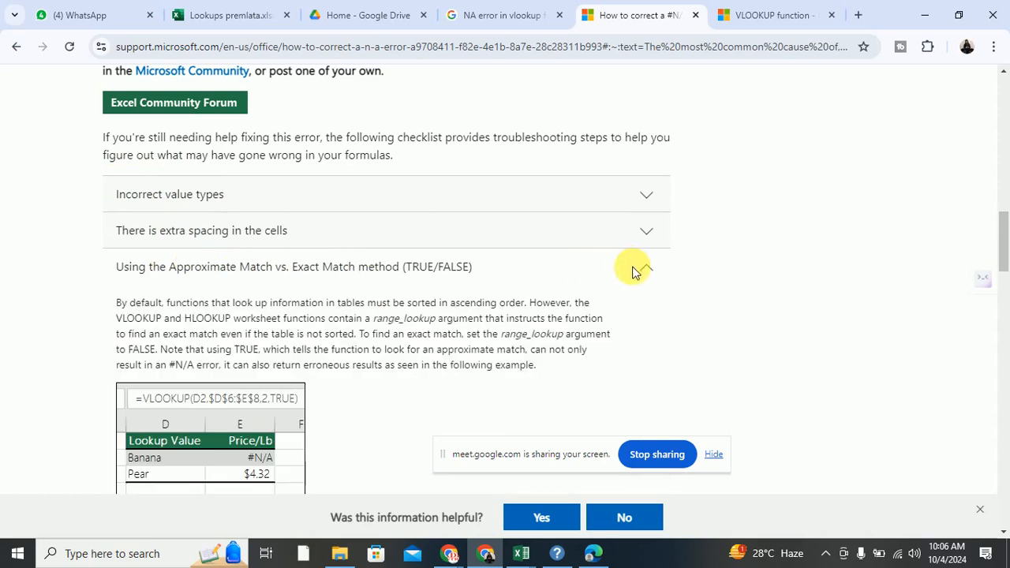
{"action": "scroll", "coordinate": [396, 311], "scroll_direction": "down", "scroll_amount": 2}
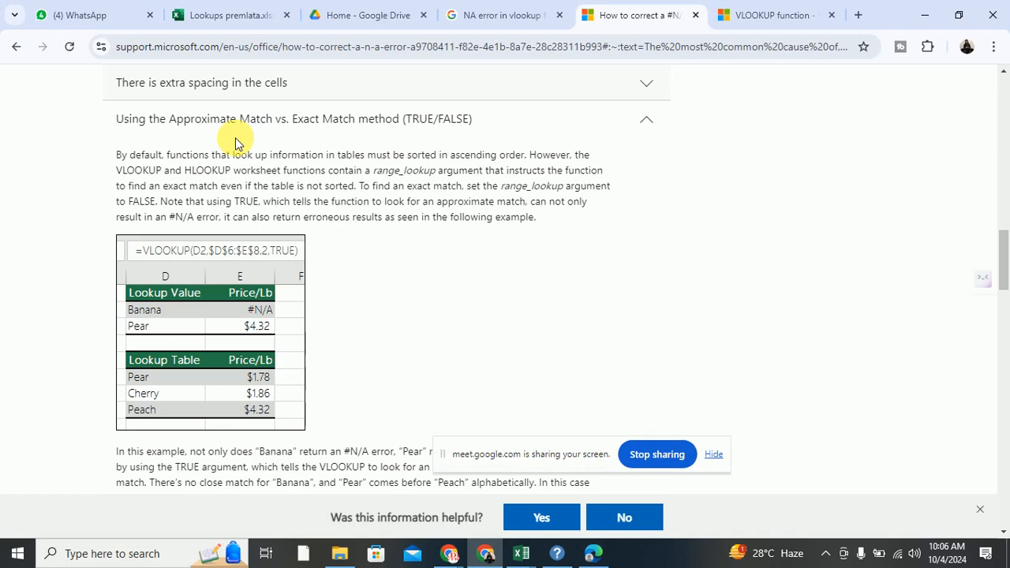
{"action": "scroll", "coordinate": [517, 306], "scroll_direction": "down", "scroll_amount": 2}
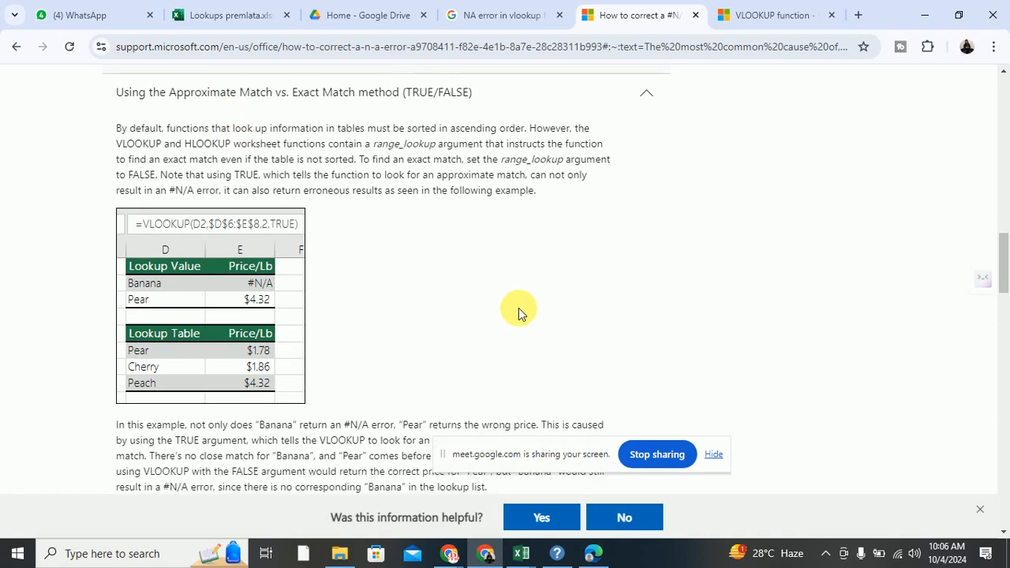
{"action": "scroll", "coordinate": [517, 301], "scroll_direction": "down", "scroll_amount": 1}
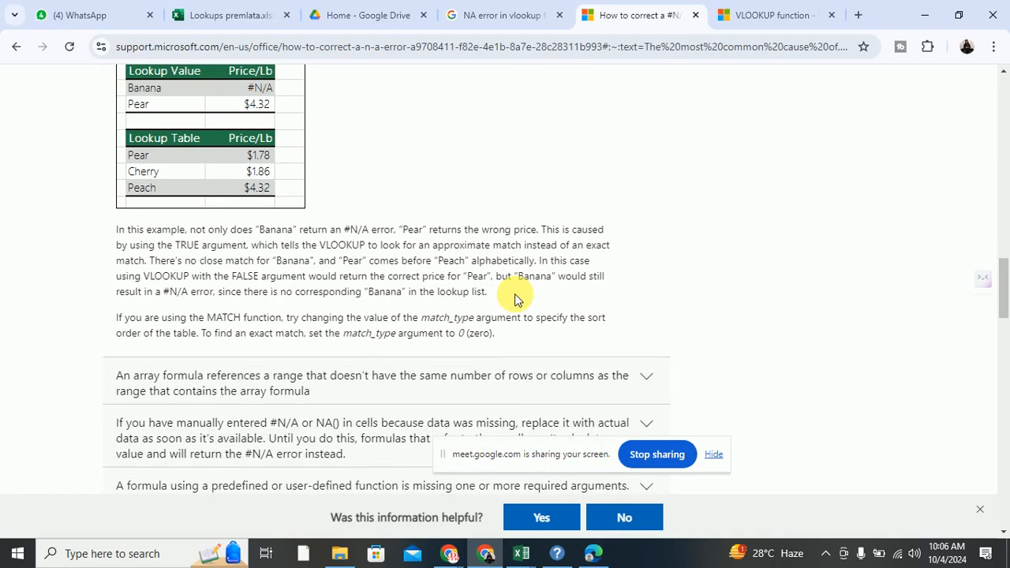
Step: Skim the remaining causes in the #N/A article's checklist and switch to the "Functions in Excel (4)" workbook in Excel
{"action": "scroll", "coordinate": [514, 300], "scroll_direction": "down", "scroll_amount": 1}
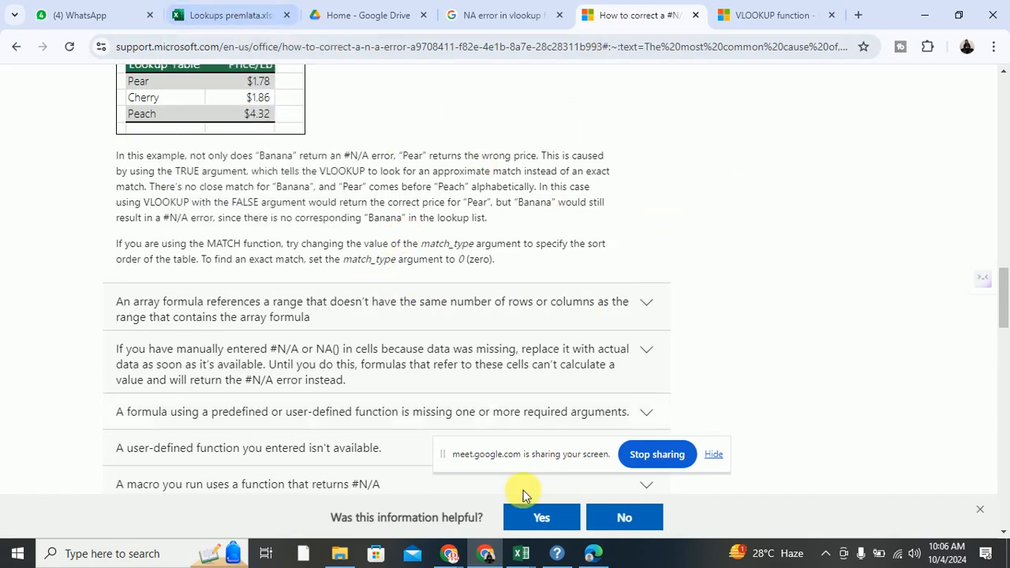
{"action": "mouse_move", "coordinate": [521, 556]}
{"action": "left_click", "coordinate": [567, 486]}
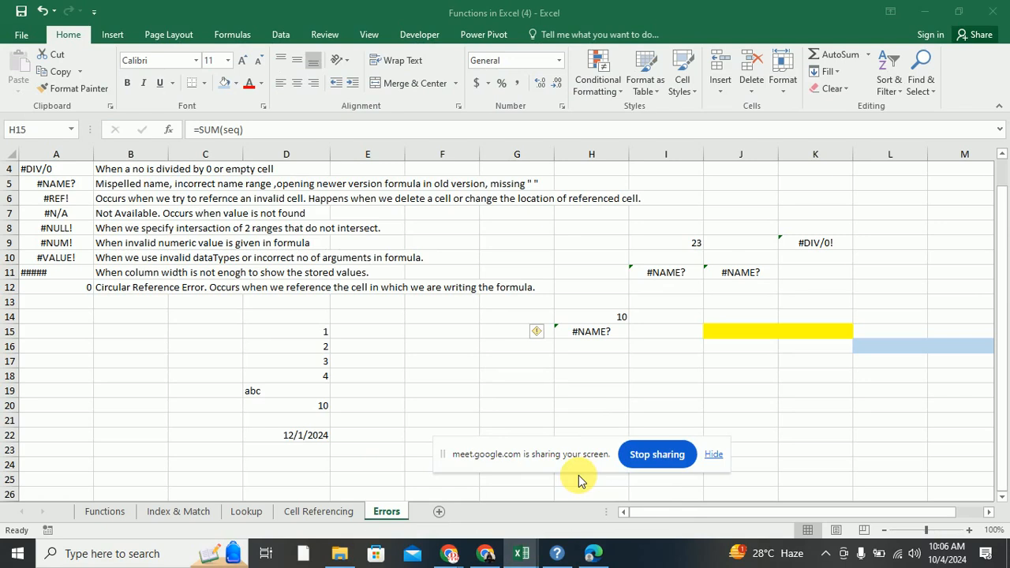
Step: Inspect the #NAME? error in H15 with Evaluate Formula and Error Checking, closing each dialog without changing the formula
{"action": "left_click", "coordinate": [232, 35]}
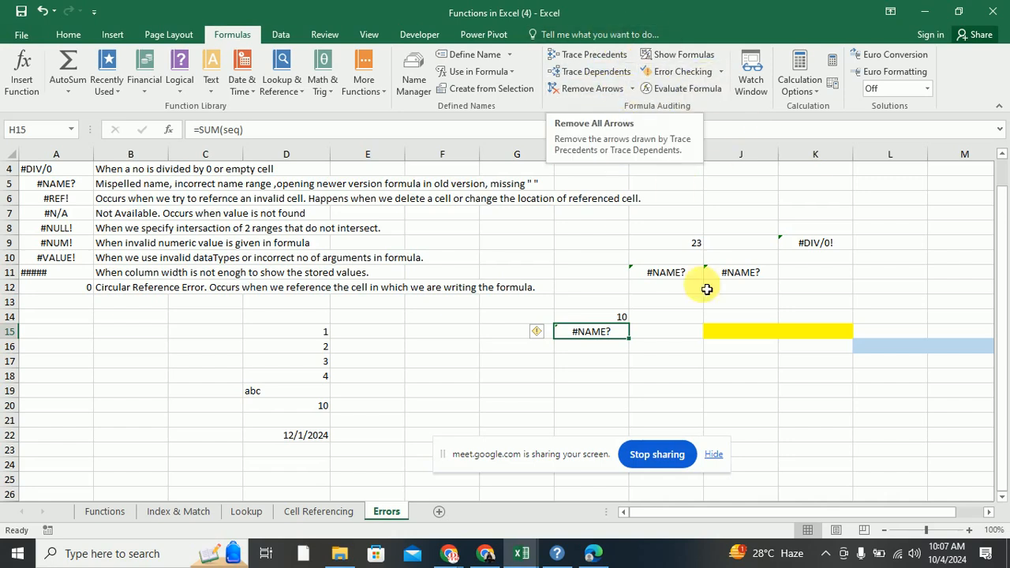
{"action": "mouse_move", "coordinate": [538, 334]}
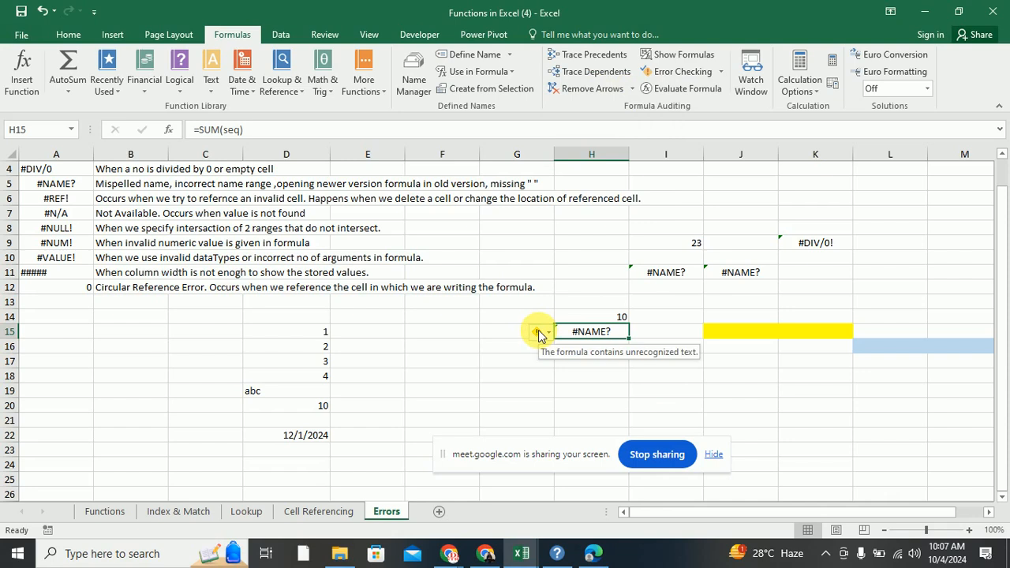
{"action": "left_click", "coordinate": [680, 89]}
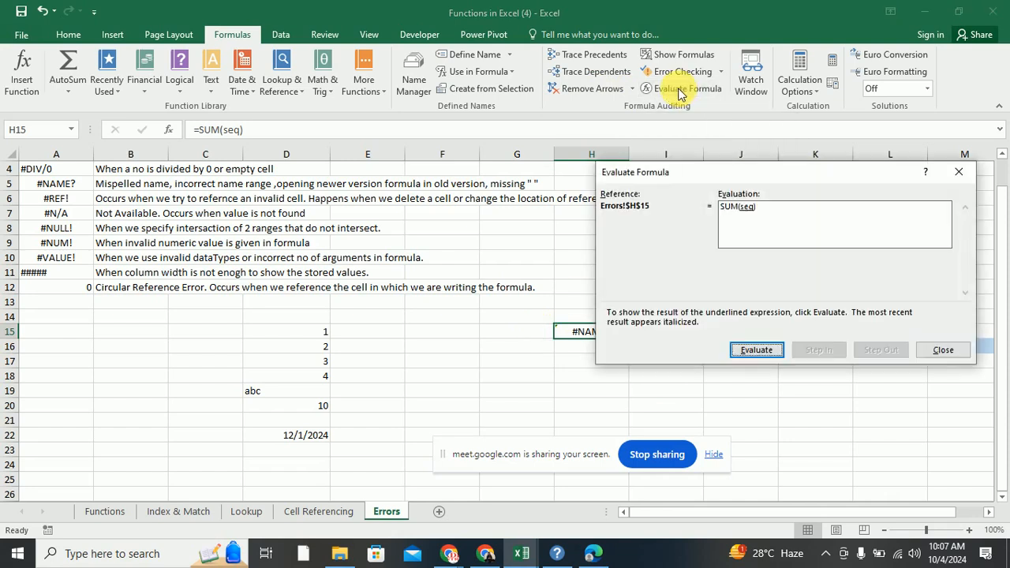
{"action": "left_click", "coordinate": [958, 172]}
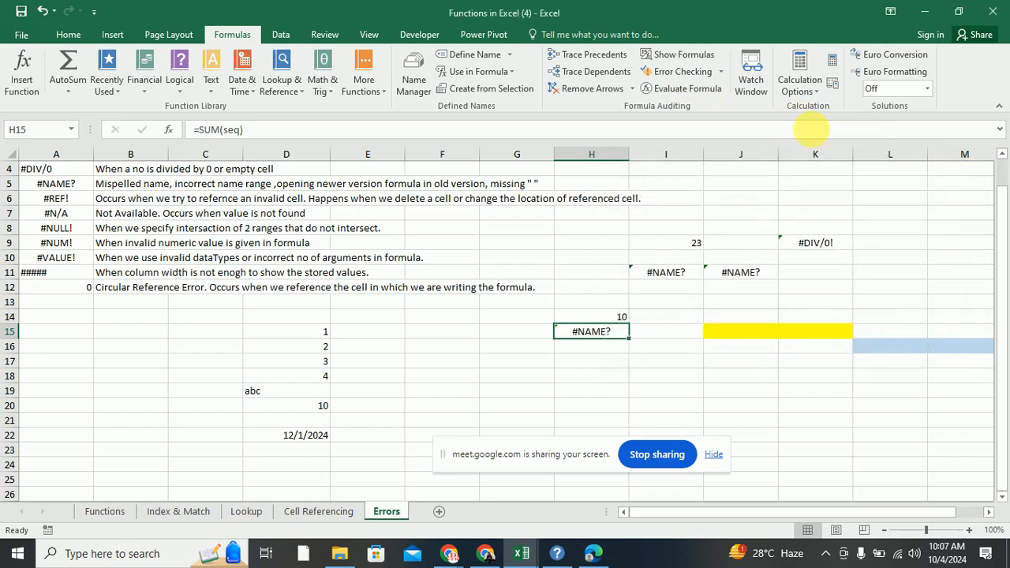
{"action": "left_click", "coordinate": [710, 74]}
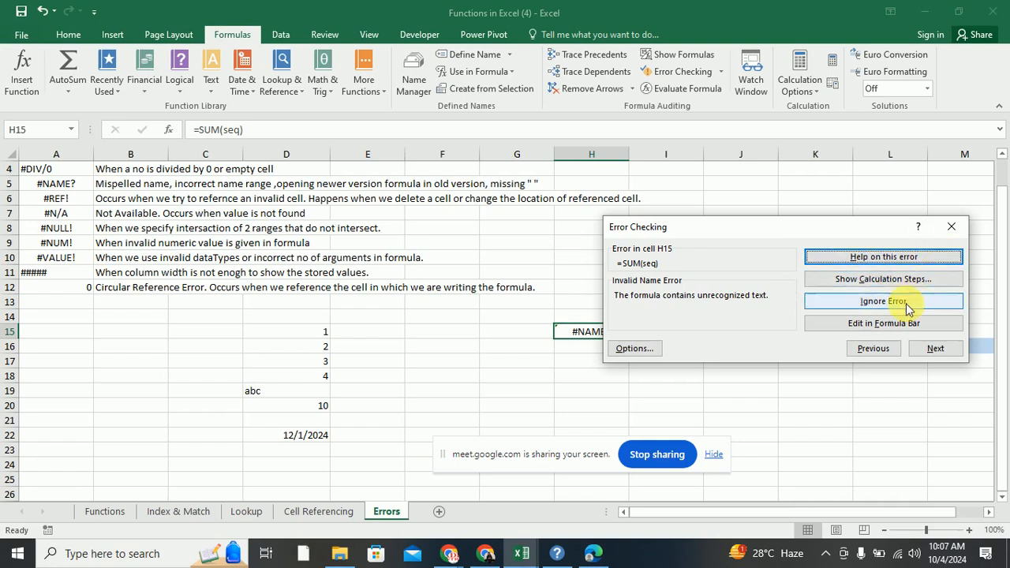
{"action": "left_click", "coordinate": [951, 227]}
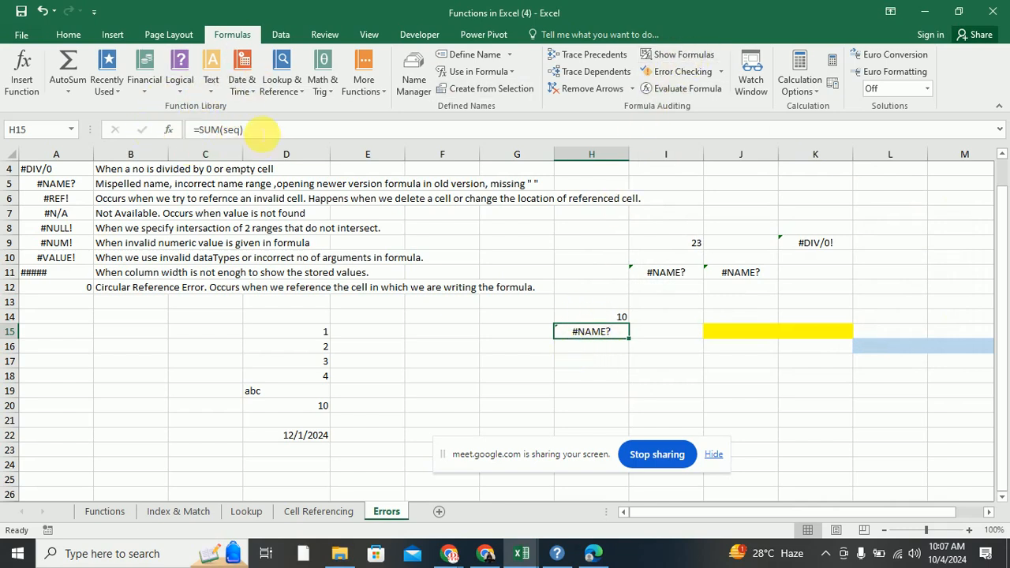
Step: Show the formulas on the Errors sheet, look through them, and switch back to displaying values
{"action": "left_click", "coordinate": [683, 54]}
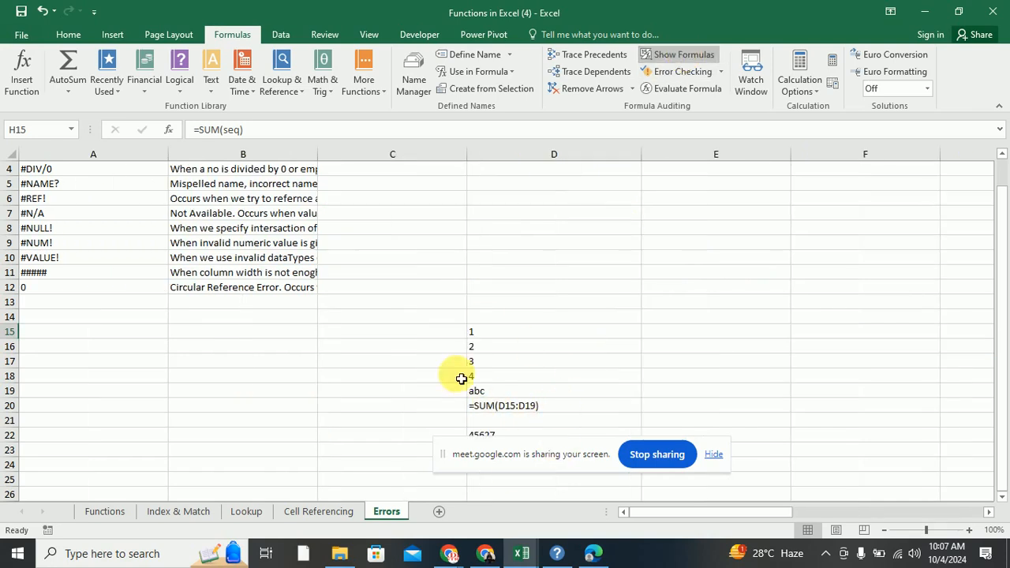
{"action": "scroll", "coordinate": [567, 344], "scroll_direction": "down", "scroll_amount": 2}
{"action": "scroll", "coordinate": [567, 344], "scroll_direction": "up", "scroll_amount": 3}
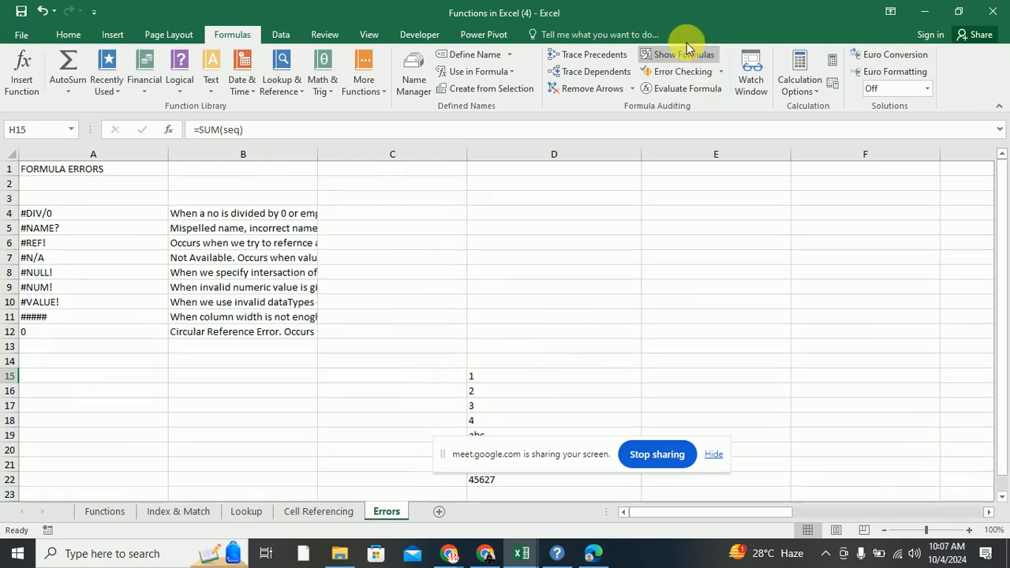
{"action": "scroll", "coordinate": [597, 300], "scroll_direction": "down", "scroll_amount": 2}
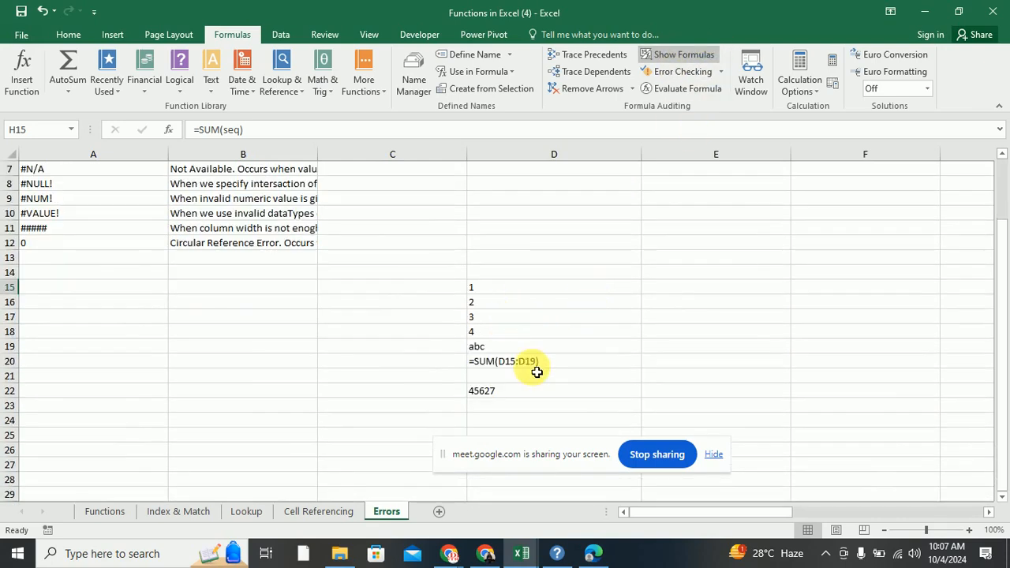
{"action": "scroll", "coordinate": [591, 359], "scroll_direction": "up", "scroll_amount": 2}
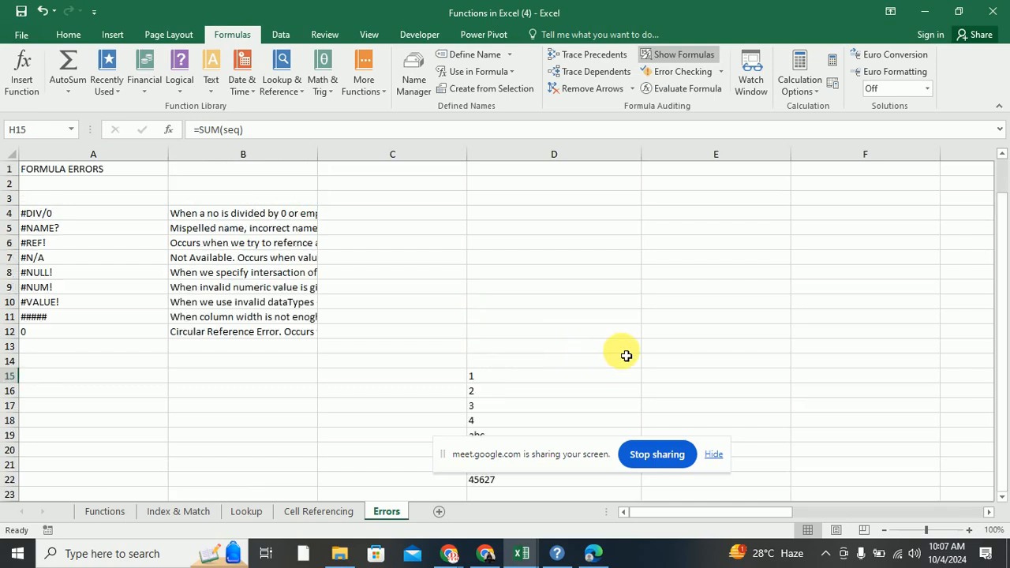
{"action": "left_click", "coordinate": [666, 54]}
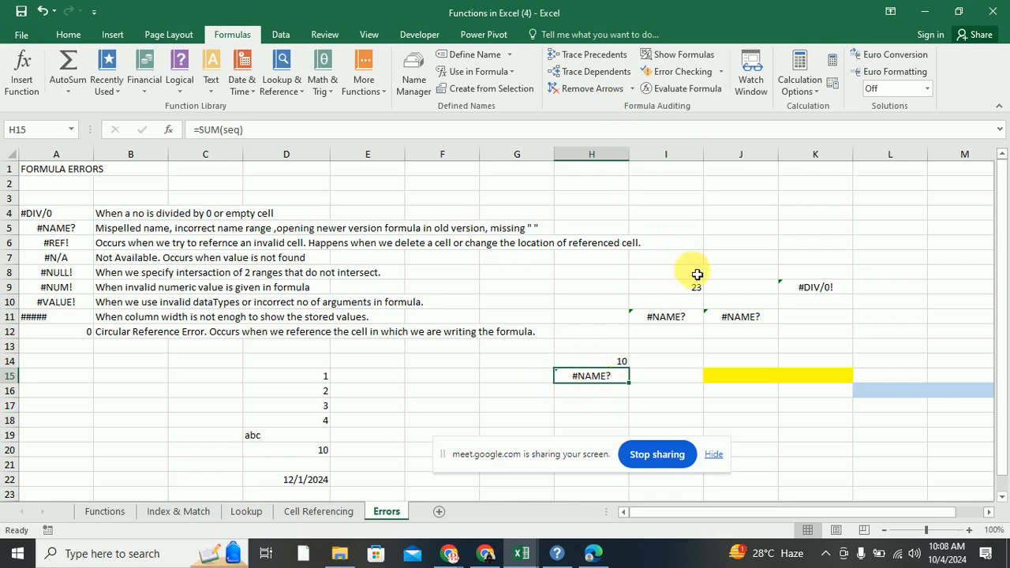
Step: Trace the dependents and the precedents of the SUM(Sequence) formula in H14
{"action": "left_click", "coordinate": [603, 365]}
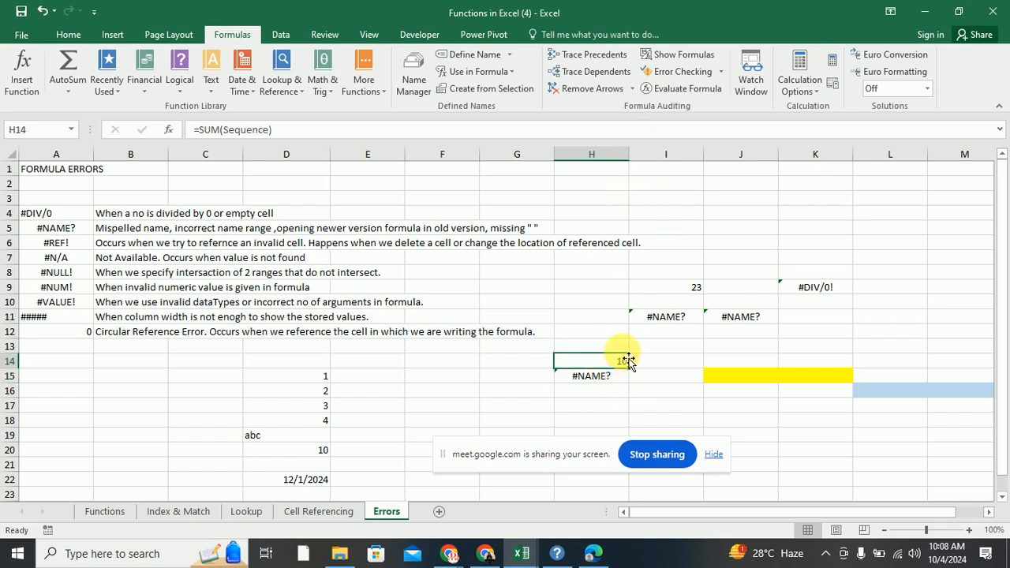
{"action": "left_click", "coordinate": [584, 71]}
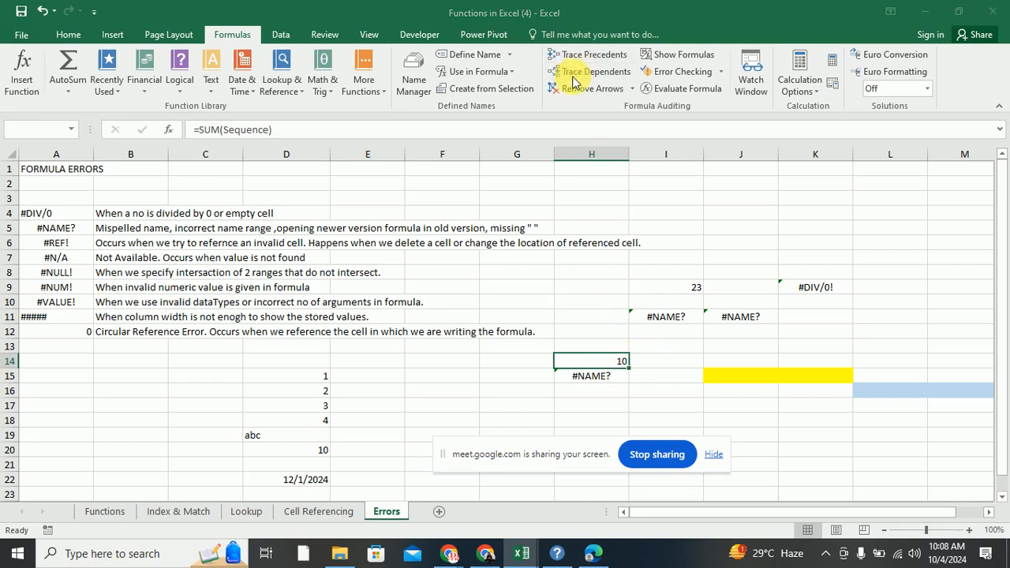
{"action": "left_click", "coordinate": [507, 319]}
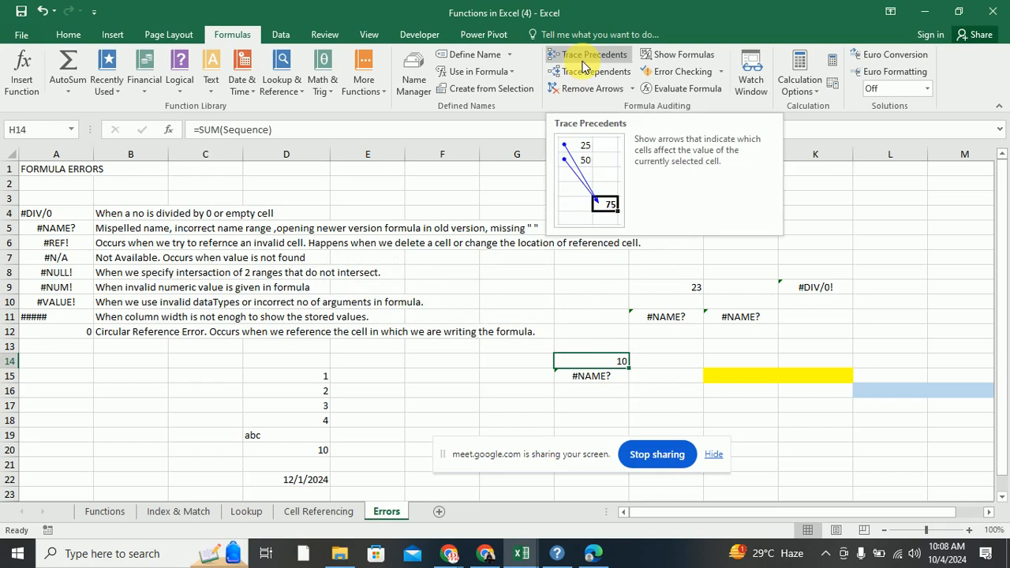
{"action": "left_click", "coordinate": [585, 66]}
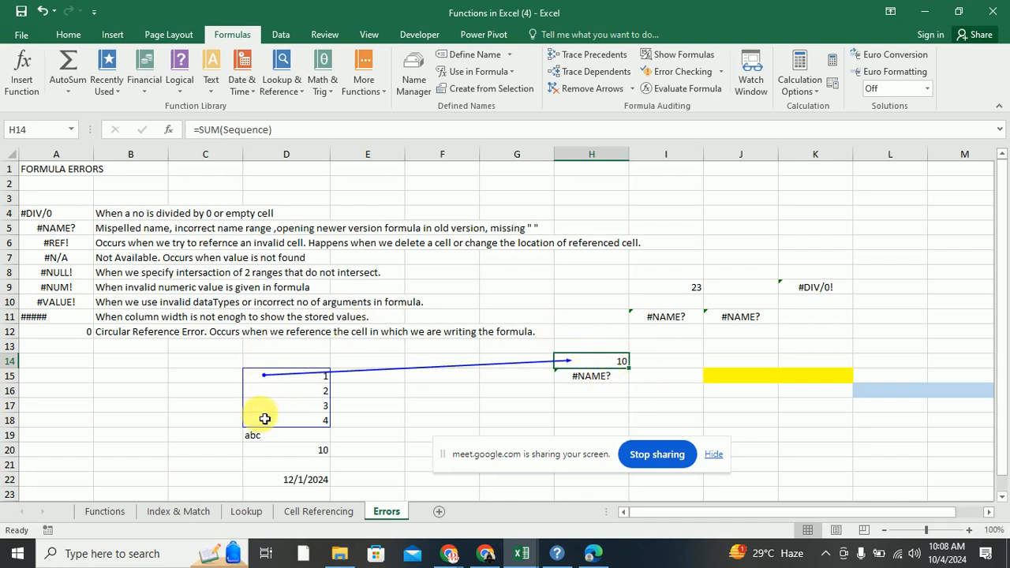
Step: Remove the precedent arrows and trace the dependents of cell D15
{"action": "left_click", "coordinate": [586, 92]}
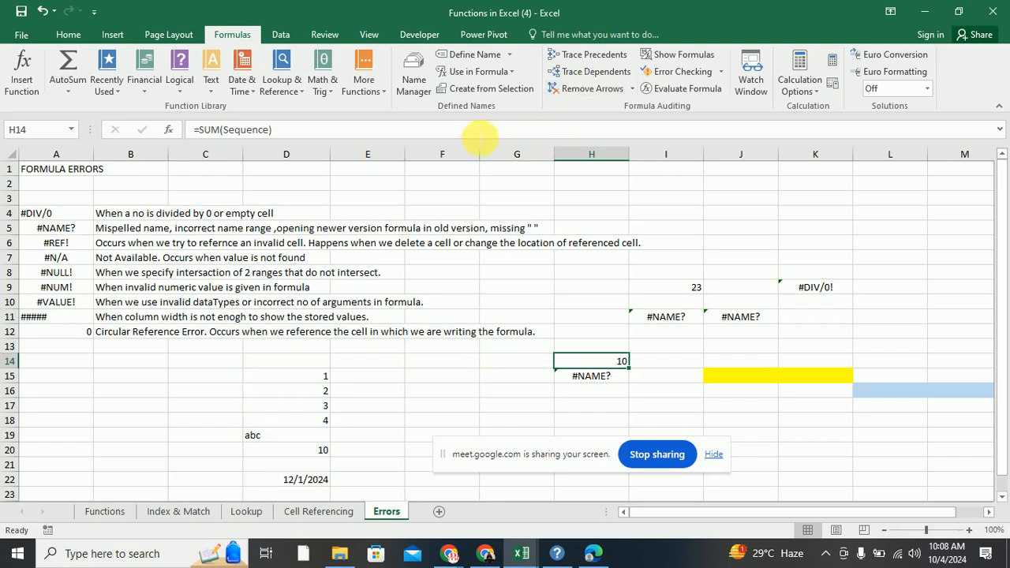
{"action": "left_click", "coordinate": [296, 382]}
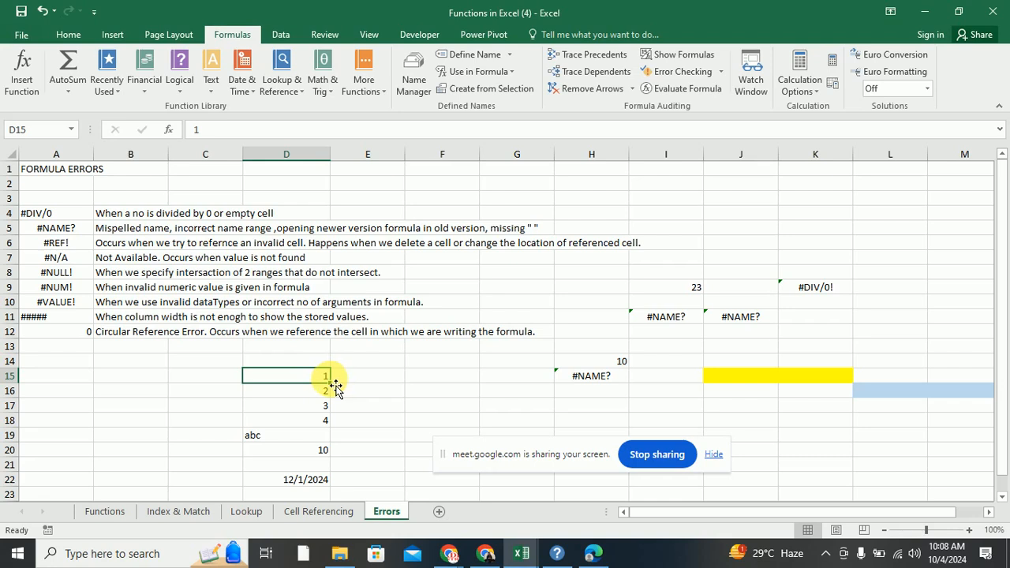
{"action": "left_click", "coordinate": [588, 72]}
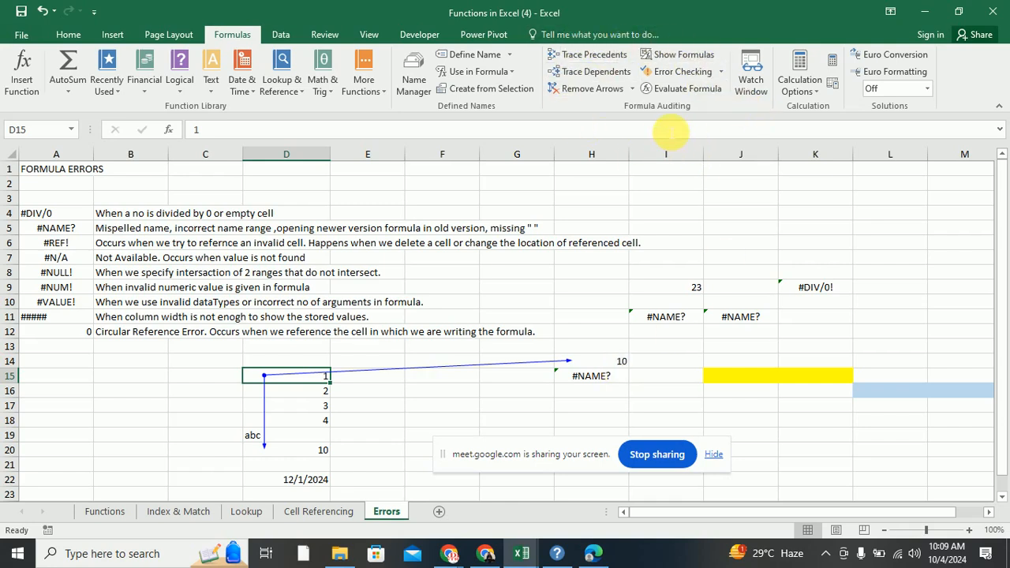
Step: Open the Watch Window, move it clear of the data rows, and add a watch for H14 on the Errors sheet
{"action": "left_click", "coordinate": [750, 76]}
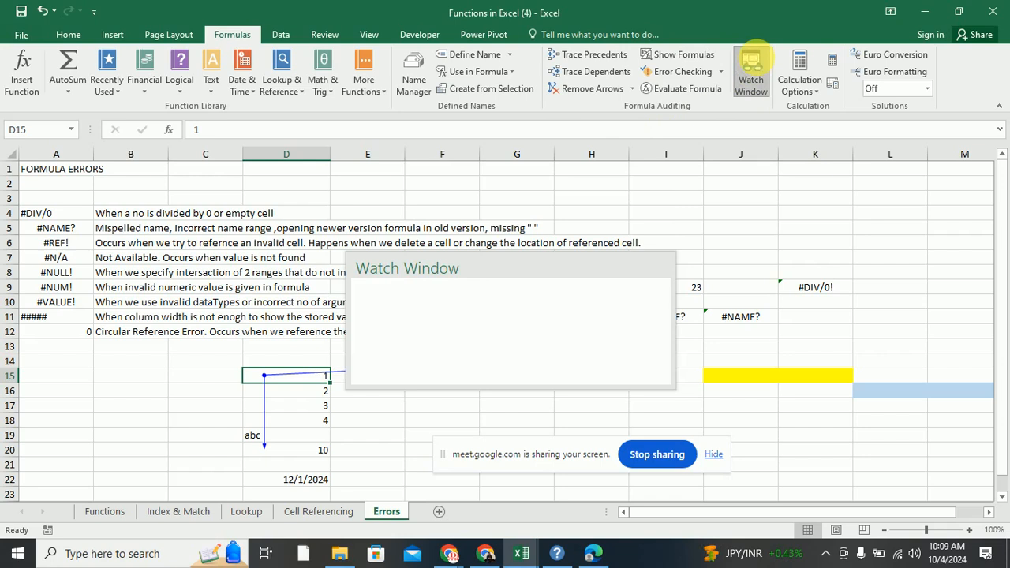
{"action": "left_click_drag", "start_coordinate": [574, 275], "coordinate": [599, 204]}
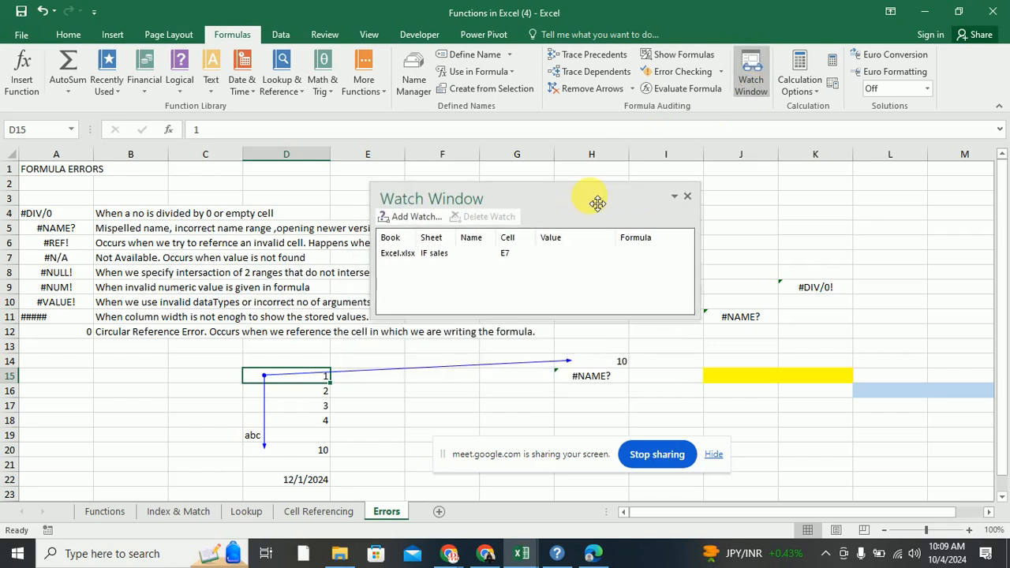
{"action": "left_click", "coordinate": [426, 259]}
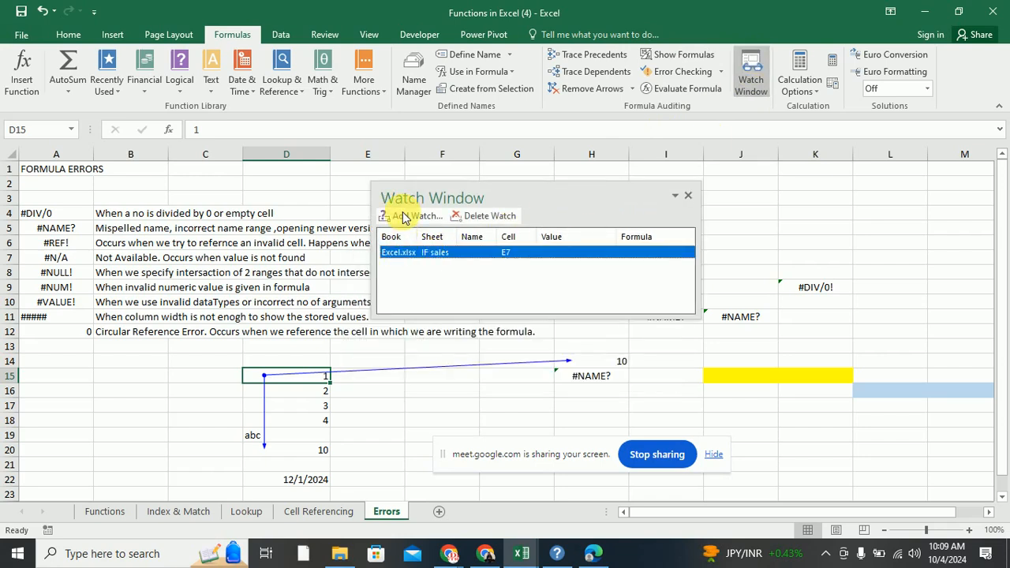
{"action": "left_click", "coordinate": [264, 376]}
{"action": "left_click", "coordinate": [412, 216]}
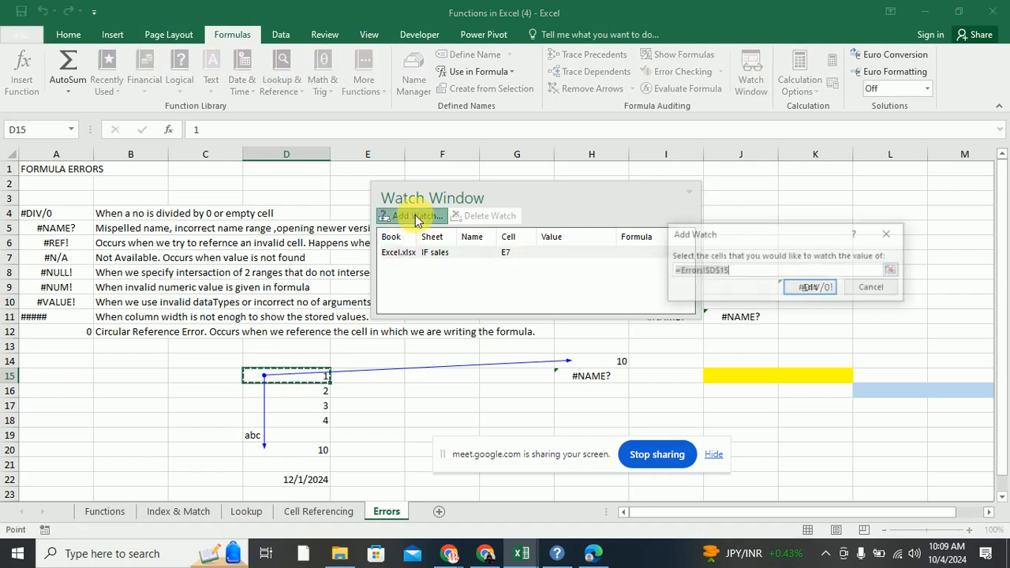
{"action": "left_click", "coordinate": [592, 364]}
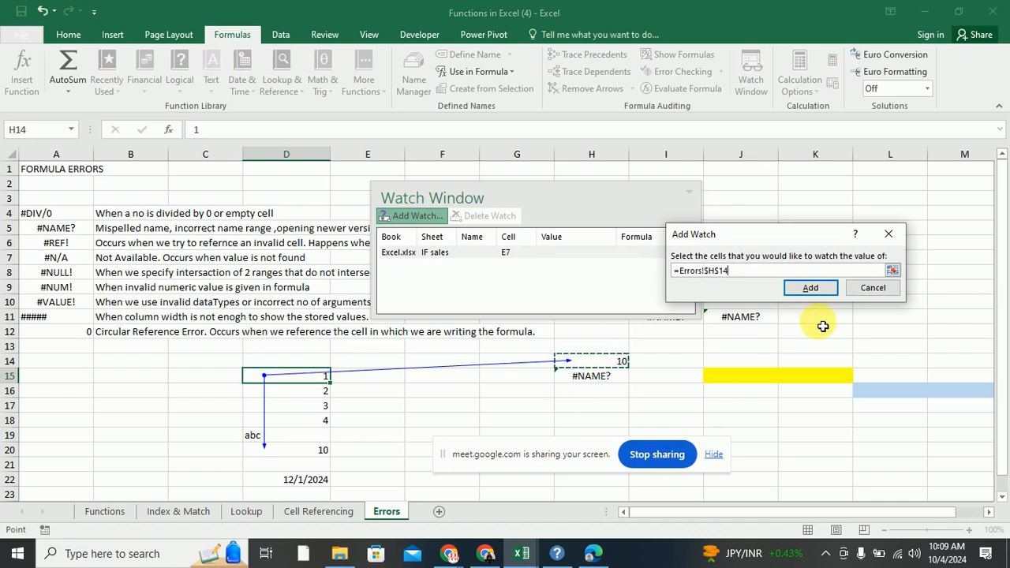
{"action": "left_click", "coordinate": [826, 289]}
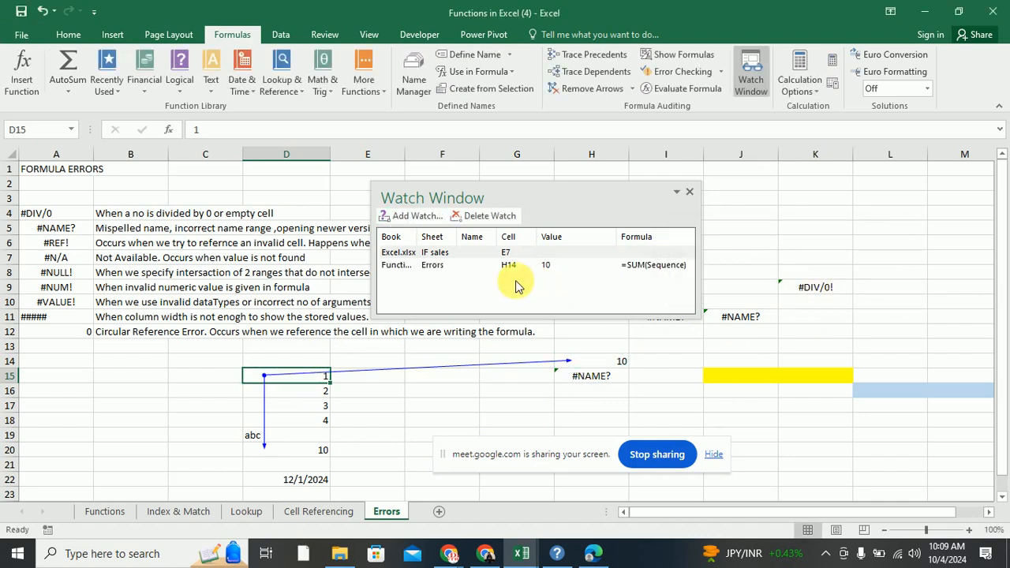
Step: Jump to H14 from its watch entry, delete that watch, and close the Watch Window
{"action": "double_click", "coordinate": [398, 267]}
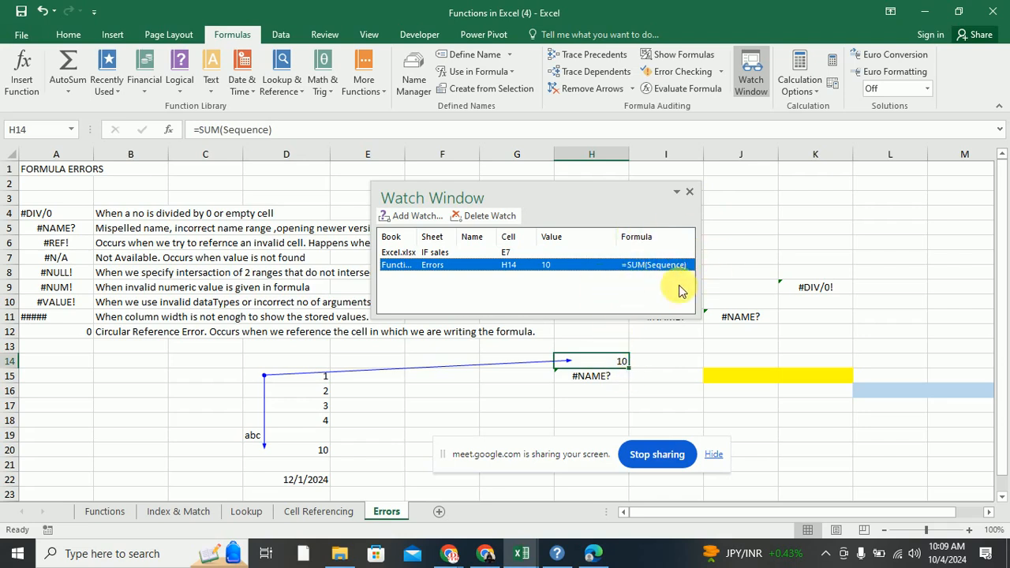
{"action": "left_click", "coordinate": [490, 216]}
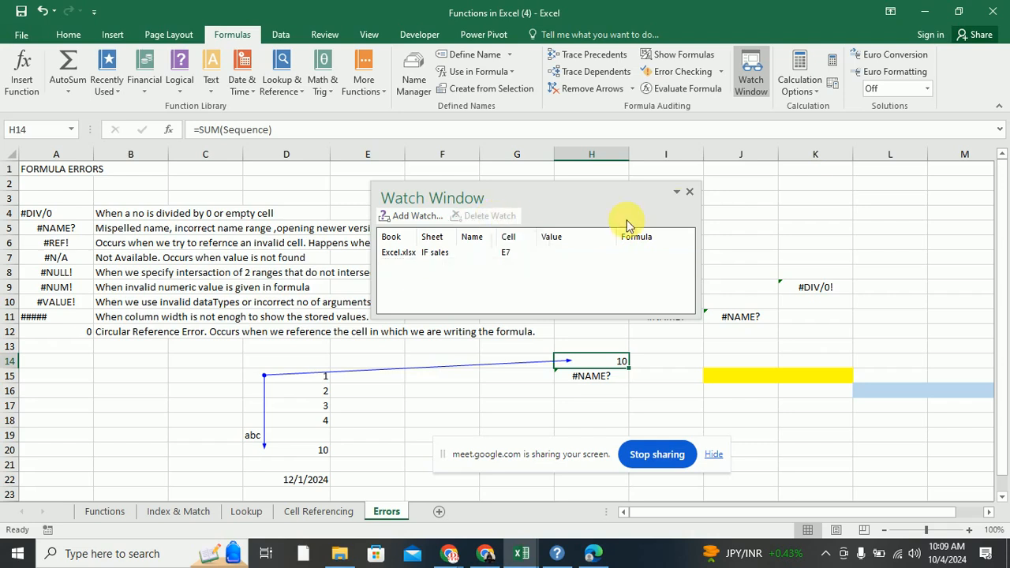
{"action": "left_click", "coordinate": [689, 193]}
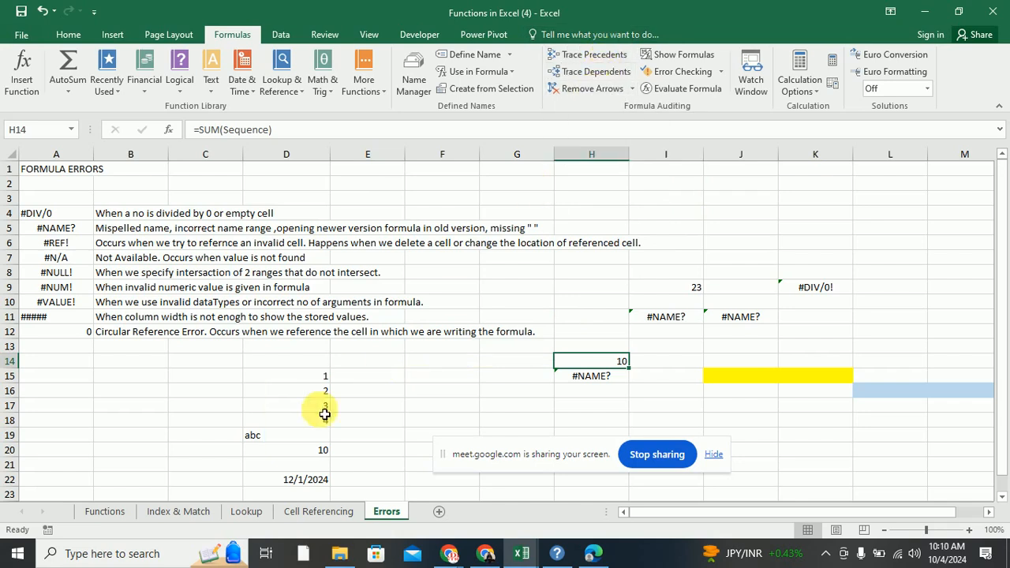
Step: Clear the example formulas from H9:I16 and J8:M17 on the Errors sheet, and switch to another window
{"action": "left_click_drag", "start_coordinate": [297, 378], "coordinate": [321, 441]}
{"action": "left_click_drag", "start_coordinate": [507, 376], "coordinate": [601, 417]}
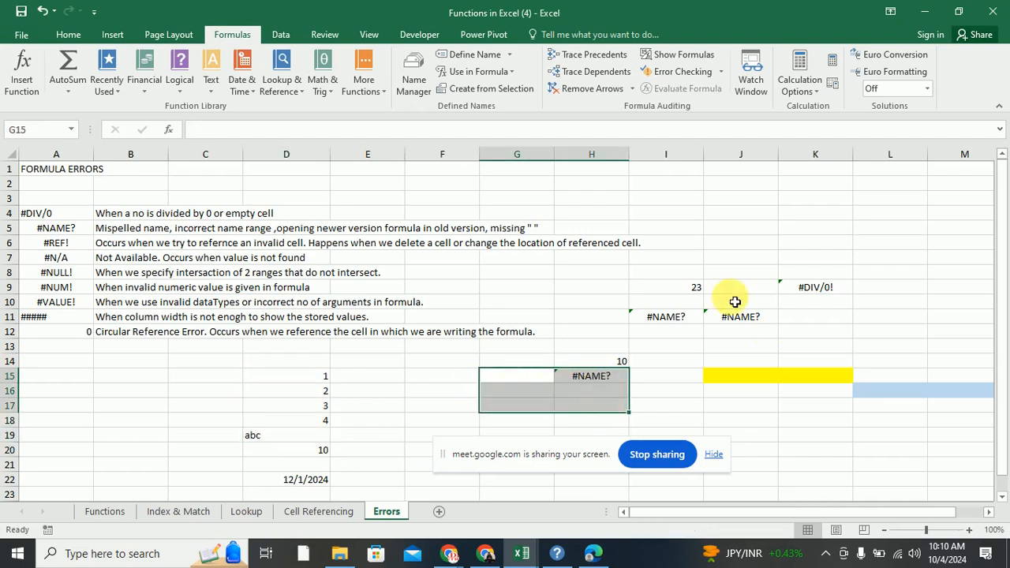
{"action": "left_click_drag", "start_coordinate": [649, 287], "coordinate": [590, 358]}
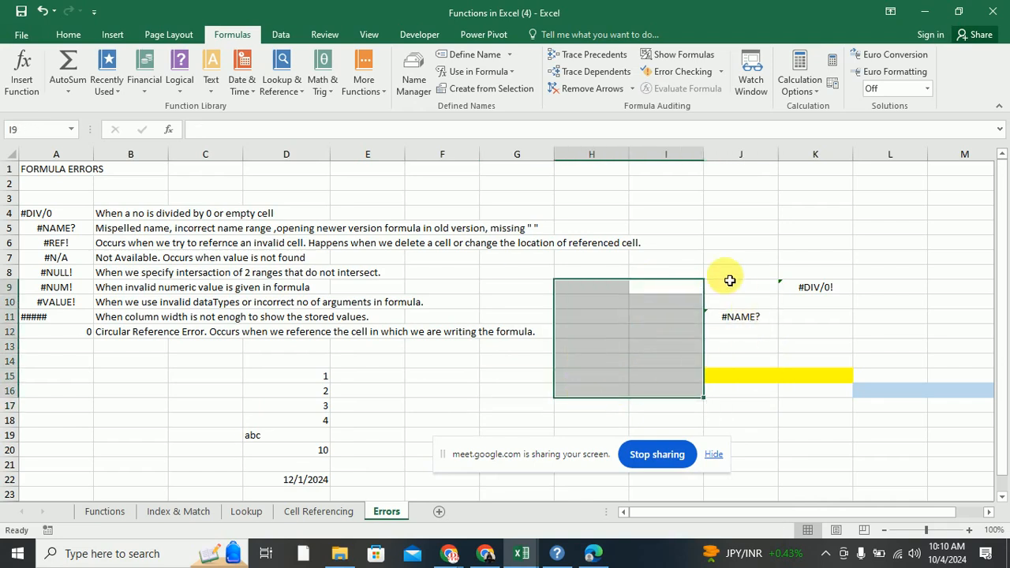
{"action": "left_click_drag", "start_coordinate": [729, 273], "coordinate": [973, 413]}
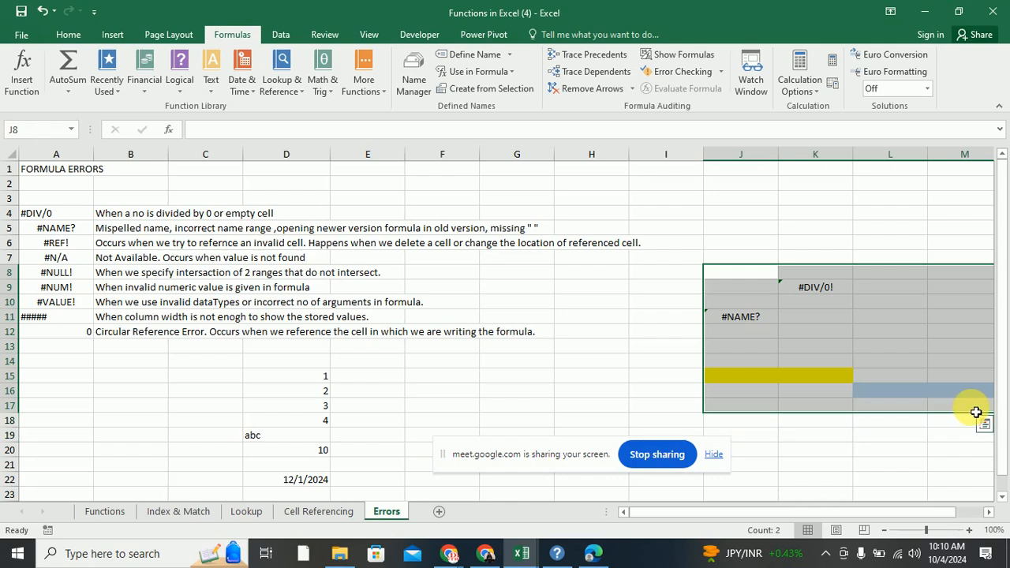
{"action": "key", "text": "Delete"}
{"action": "key", "text": "alt+Tab"}
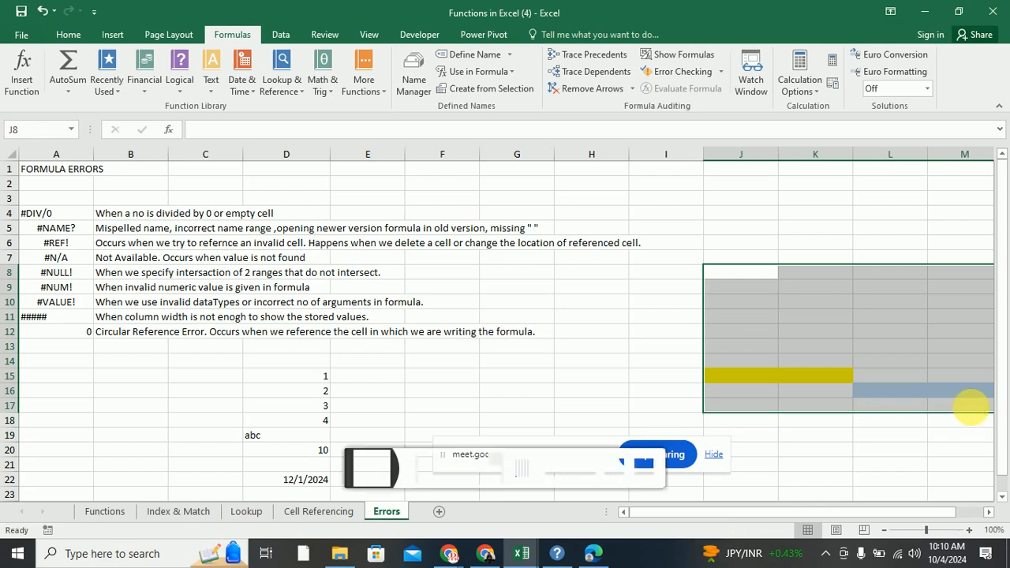